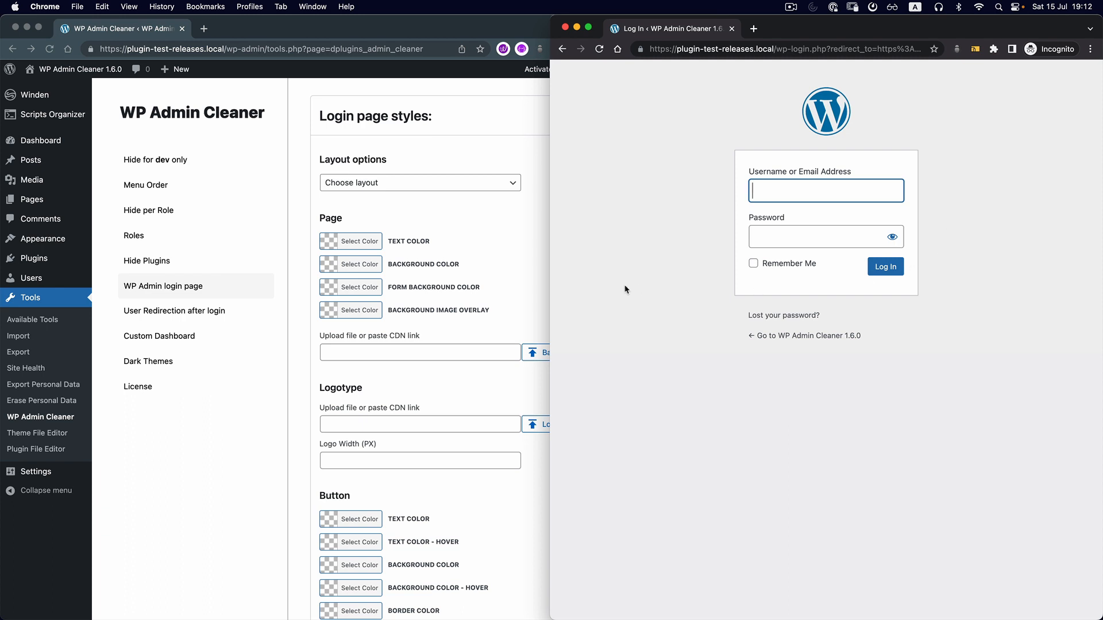
# - Narrow the login page window to uncover more of the plugin settings, and look over the login page styles
pyautogui.moveTo(557, 285); pyautogui.dragTo(602, 286)
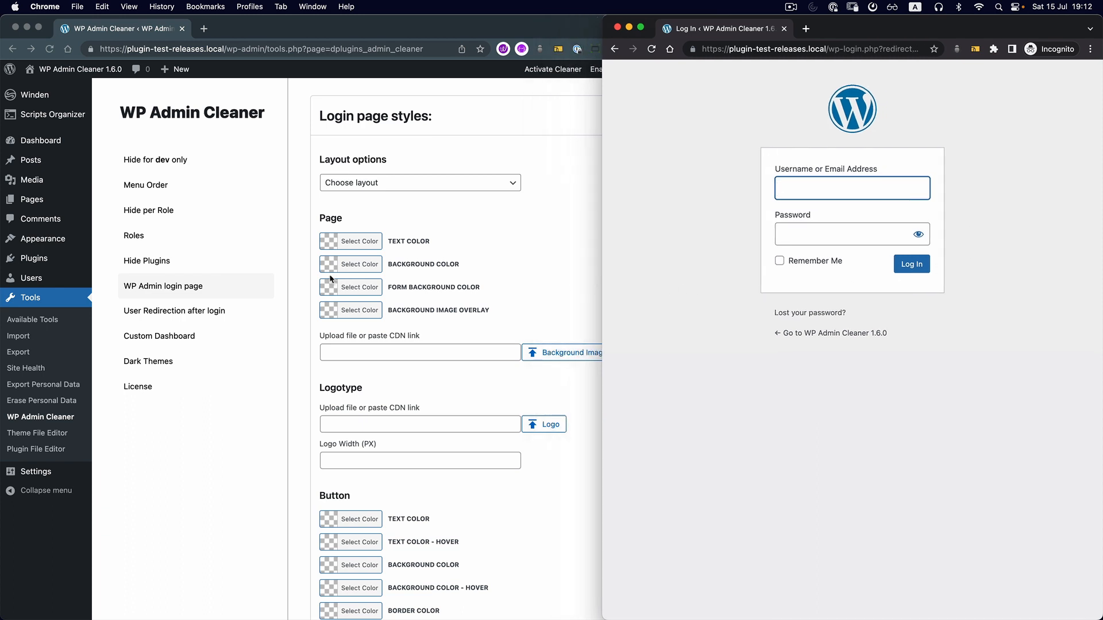
pyautogui.click(301, 274)
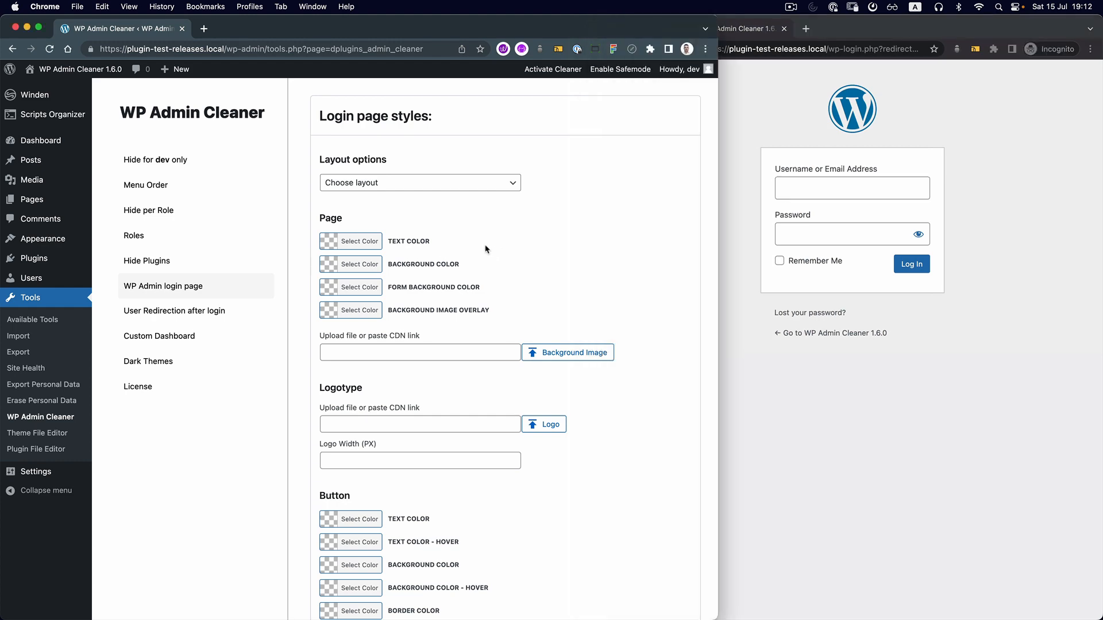
pyautogui.scroll(-5, 485, 246)
pyautogui.scroll(5, 478, 326)
# - Set the page background color to a very dark blue-gray and the page text color to light gray
pyautogui.click(327, 267)
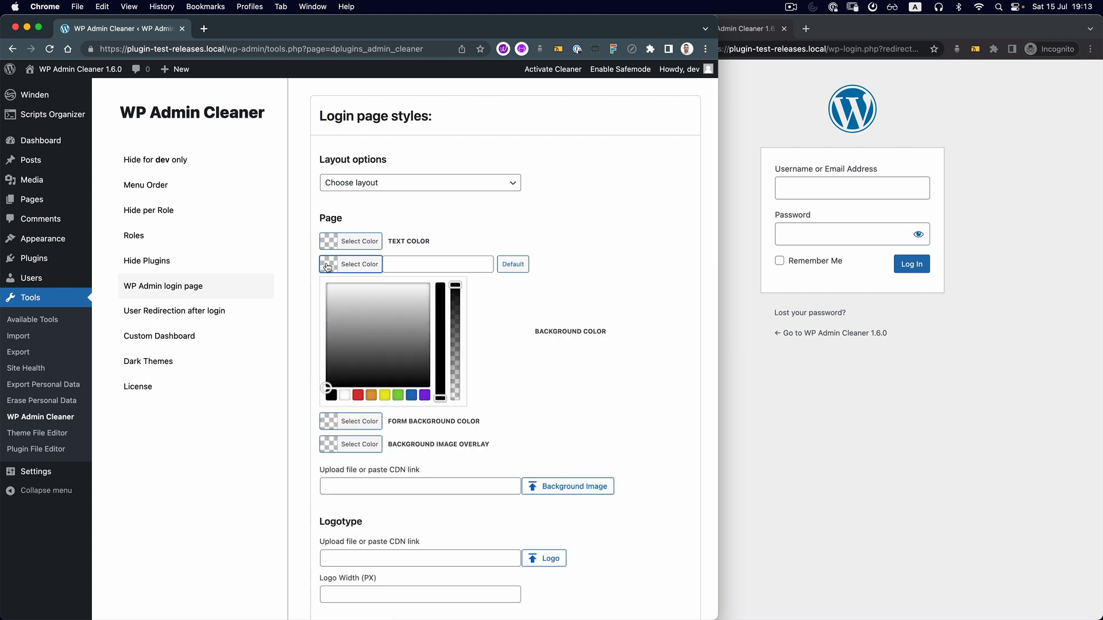
pyautogui.click(332, 396)
pyautogui.moveTo(443, 398); pyautogui.dragTo(399, 370)
pyautogui.click(517, 394)
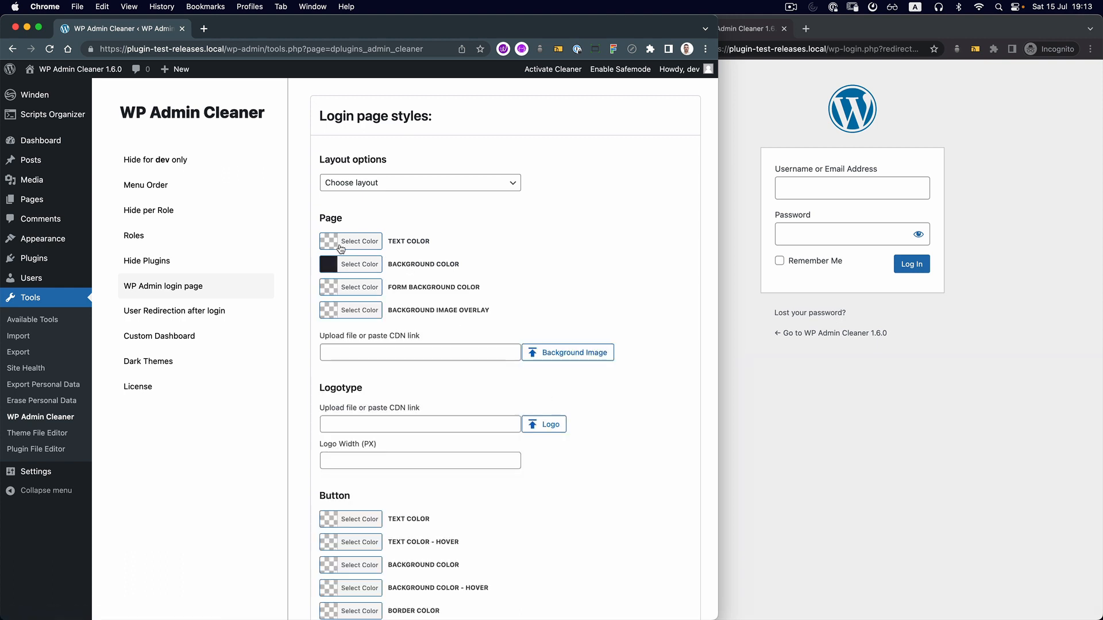
pyautogui.click(328, 246)
pyautogui.moveTo(348, 363); pyautogui.dragTo(305, 272)
pyautogui.click(305, 272)
# - Save the page color settings and reload the login page to preview them
pyautogui.scroll(-10, 556, 258)
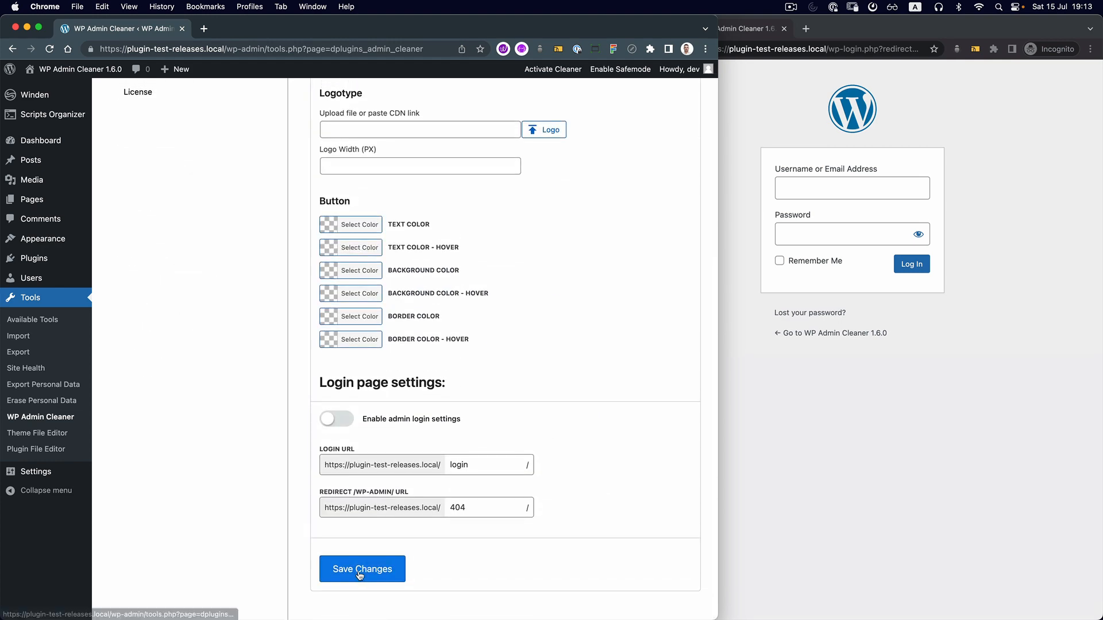
pyautogui.click(361, 572)
pyautogui.click(887, 504)
pyautogui.press('super+r')
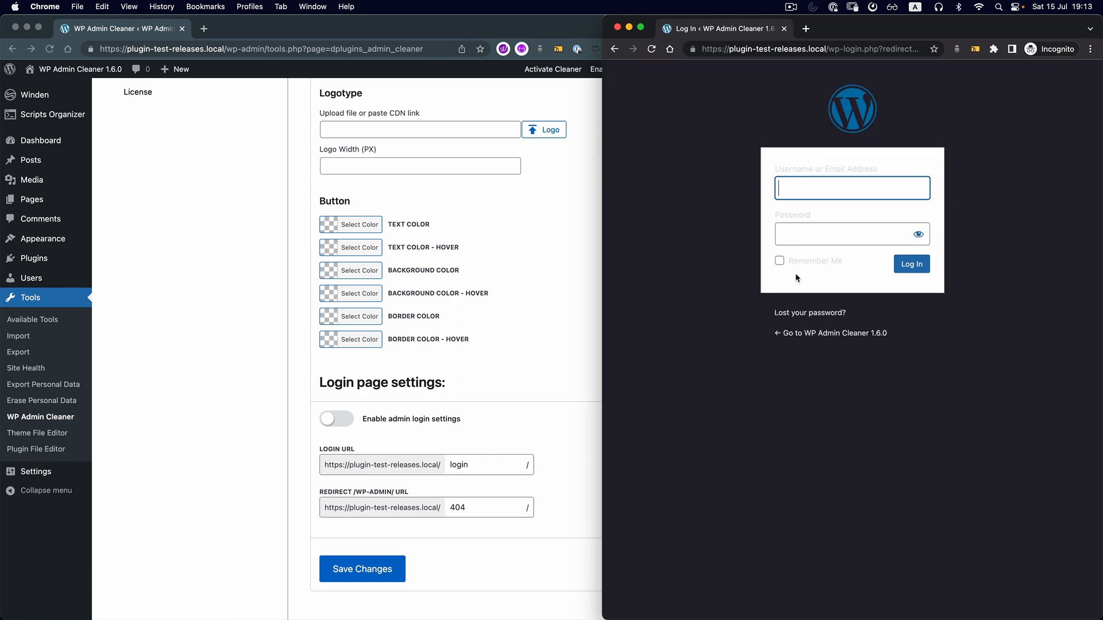
# - Set the page's form background color to a medium-dark gray
pyautogui.click(305, 282)
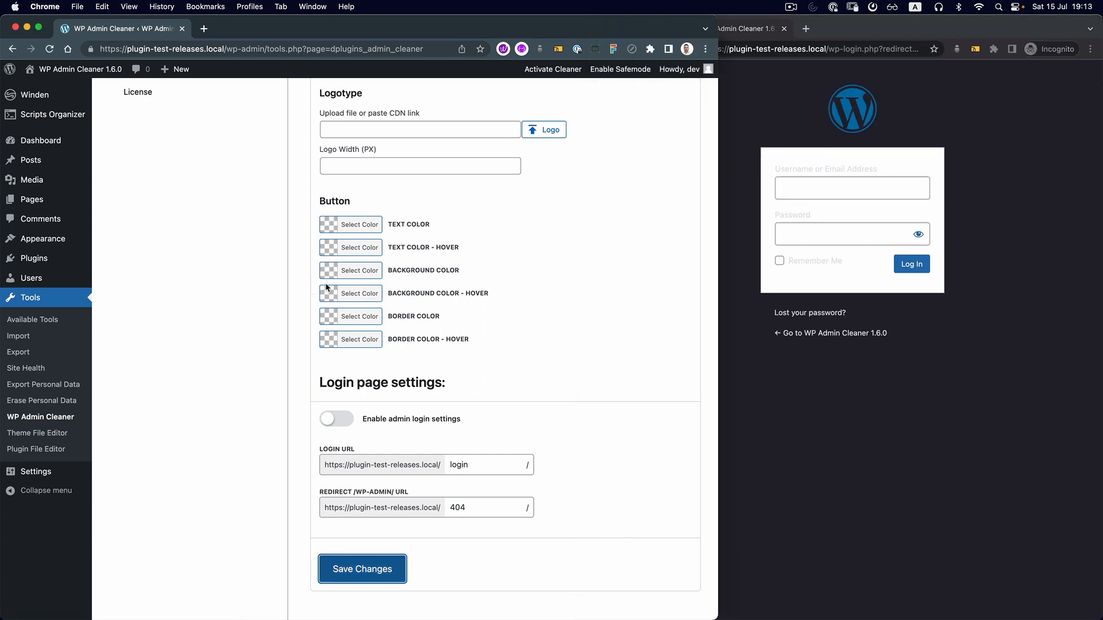
pyautogui.scroll(6, 487, 296)
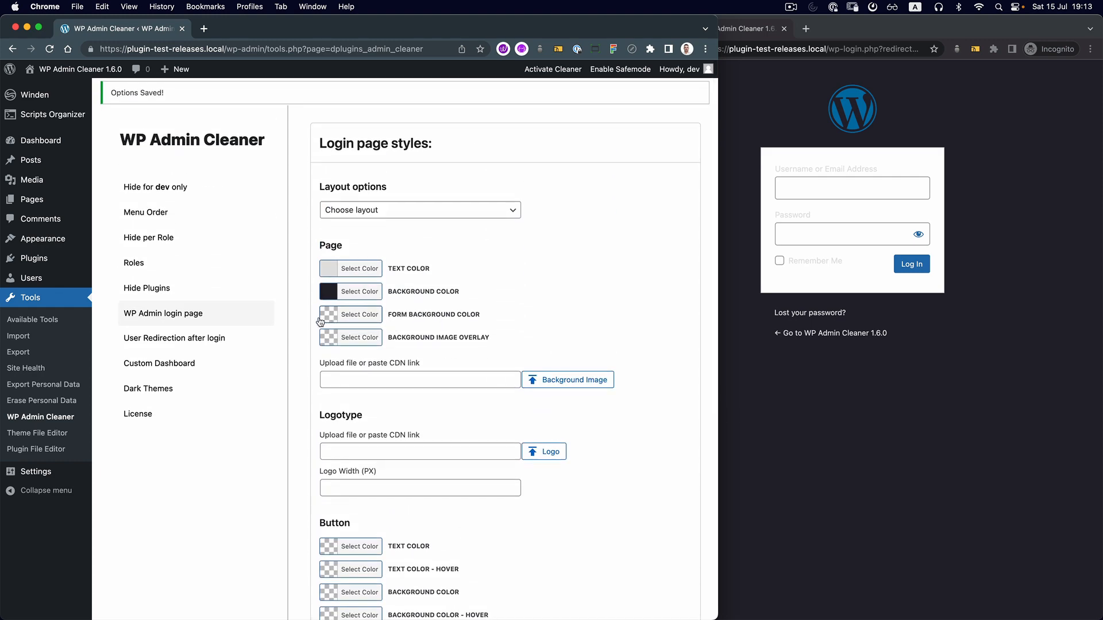
pyautogui.click(332, 317)
pyautogui.moveTo(333, 417)
pyautogui.mouseDown()
pyautogui.moveTo(318, 418)
pyautogui.moveTo(318, 404)
pyautogui.mouseUp()
pyautogui.click(332, 315)
# - Save the form background color and refresh the login page preview
pyautogui.scroll(-3, 593, 327)
pyautogui.scroll(-5, 590, 354)
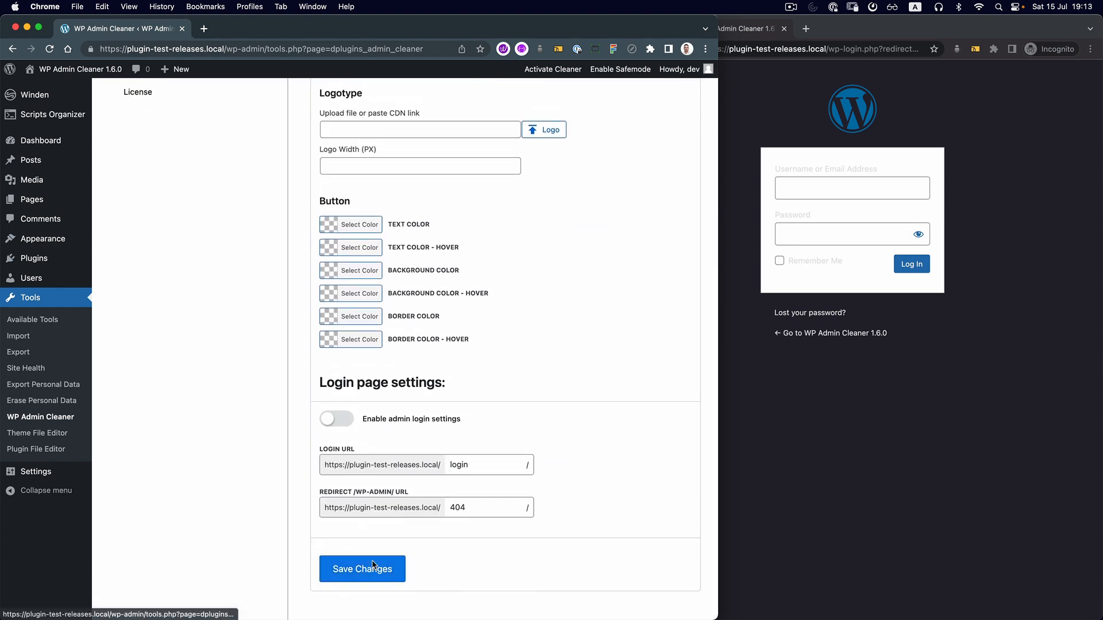
pyautogui.click(790, 442)
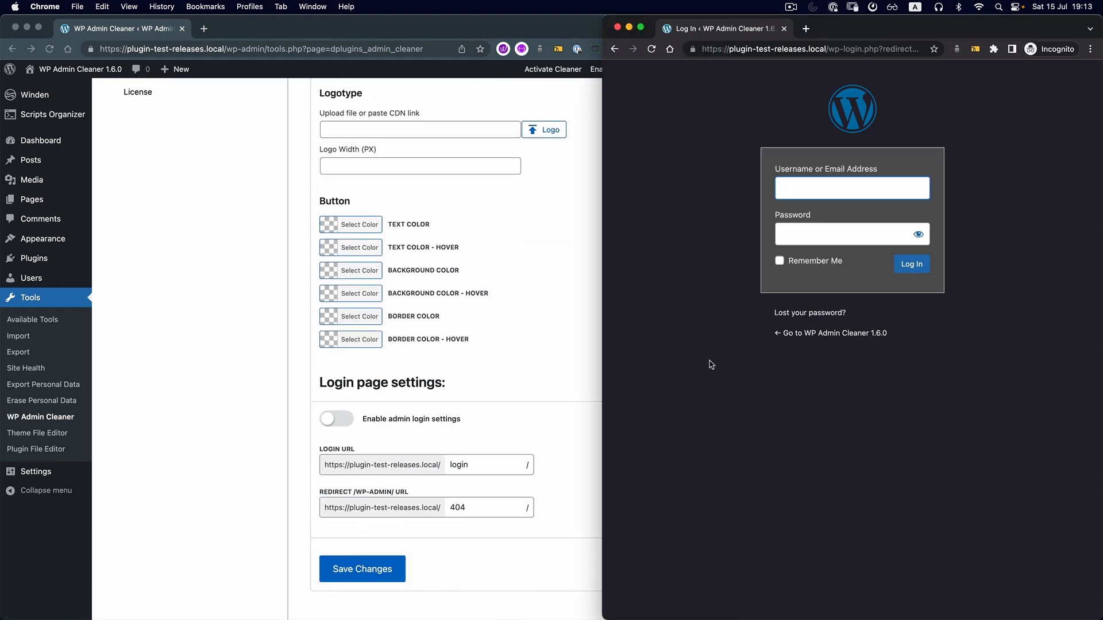
# - Darken the page background color to the near-black rgb(10,7,7)
pyautogui.click(317, 293)
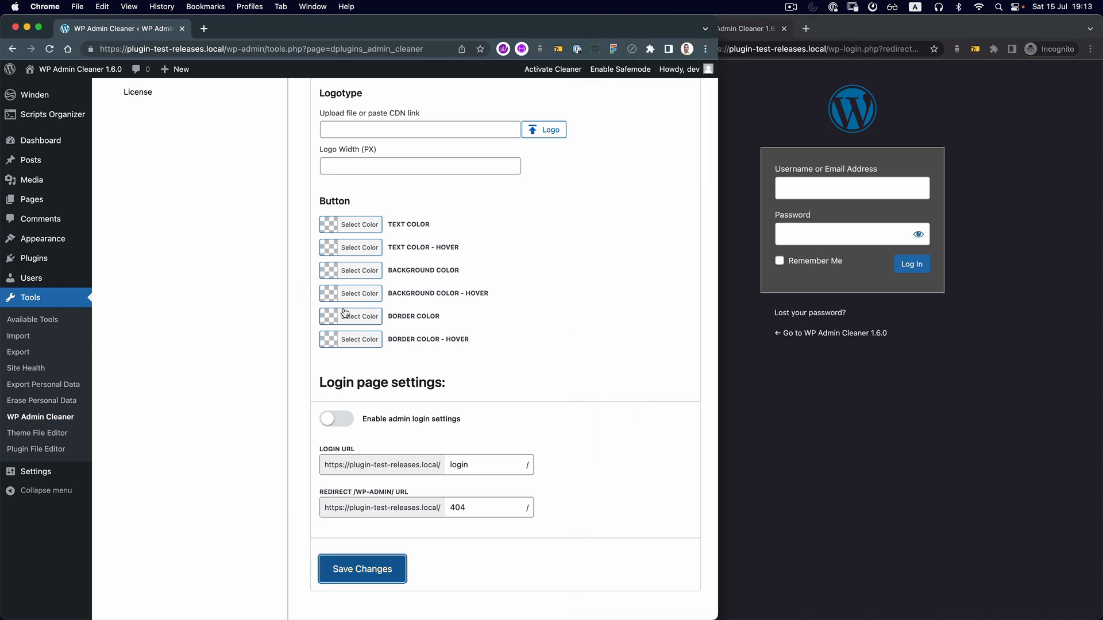
pyautogui.scroll(10, 321, 293)
pyautogui.click(329, 291)
pyautogui.click(331, 422)
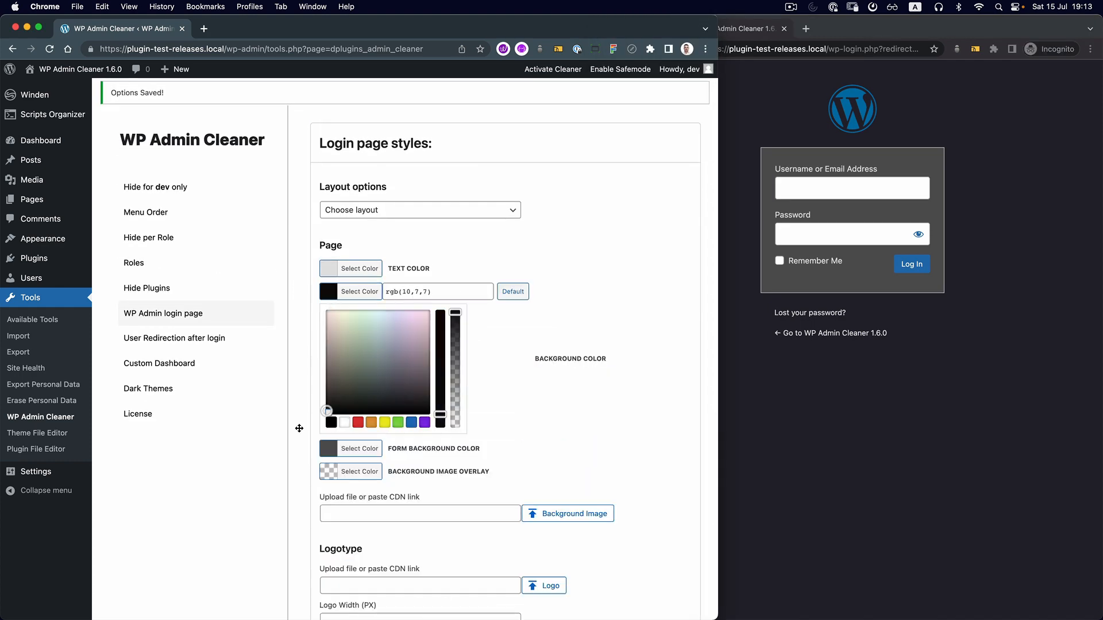
pyautogui.click(299, 429)
# - Darken the form background color to a very dark gray, slightly lighter than the page background
pyautogui.click(328, 315)
pyautogui.click(332, 435)
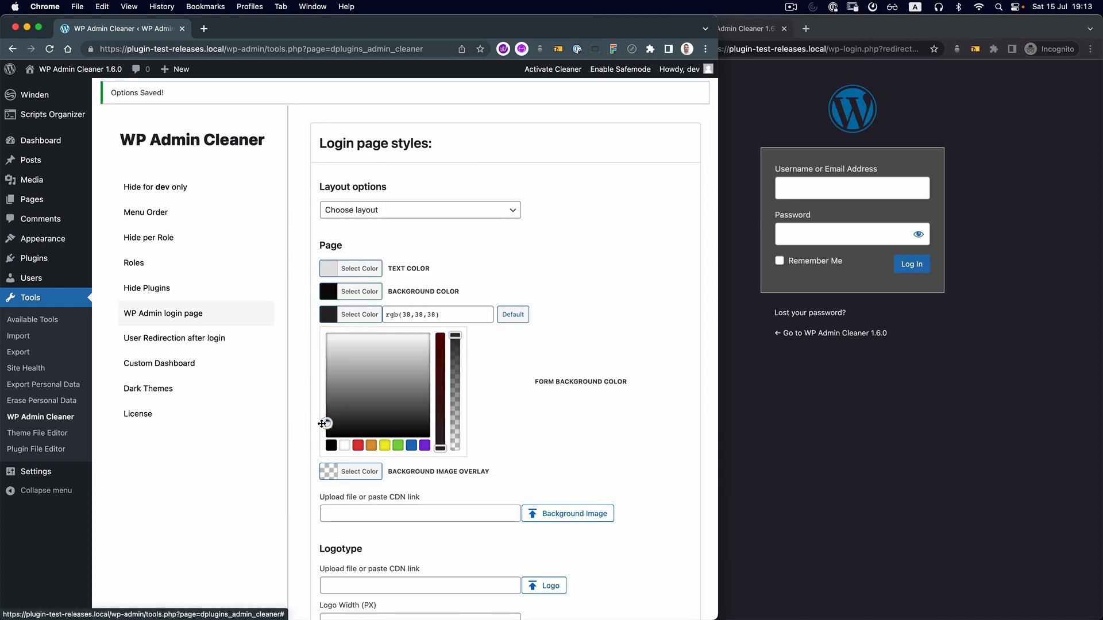
pyautogui.click(318, 425)
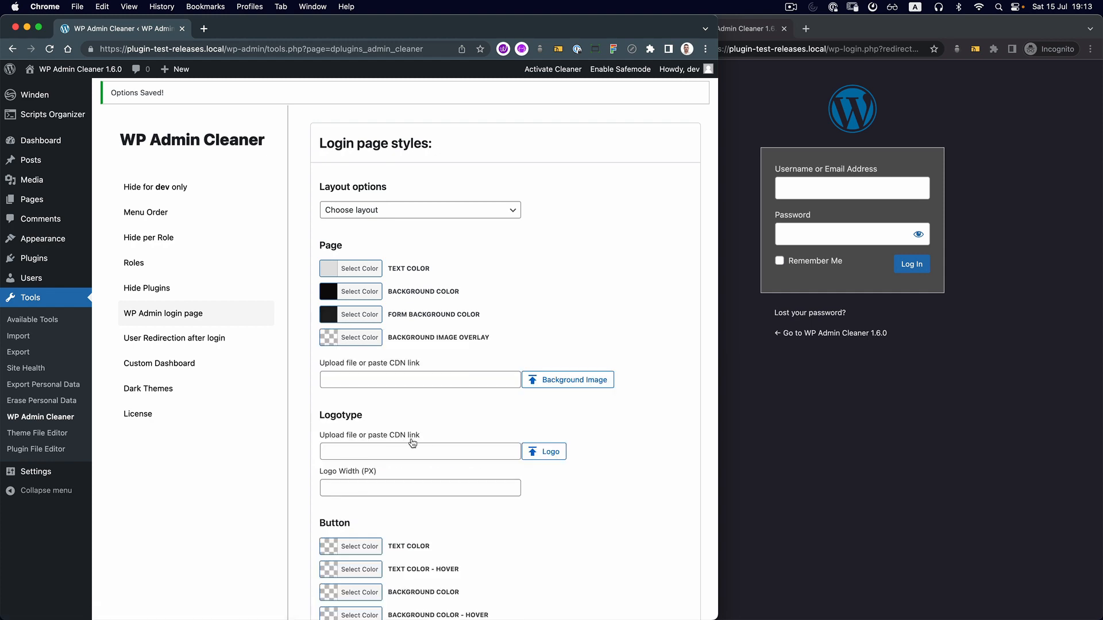
pyautogui.click(330, 315)
pyautogui.click(310, 433)
# - Save the darker page and form colors and reload the login page to check them
pyautogui.scroll(-4, 315, 446)
pyautogui.scroll(-3, 315, 446)
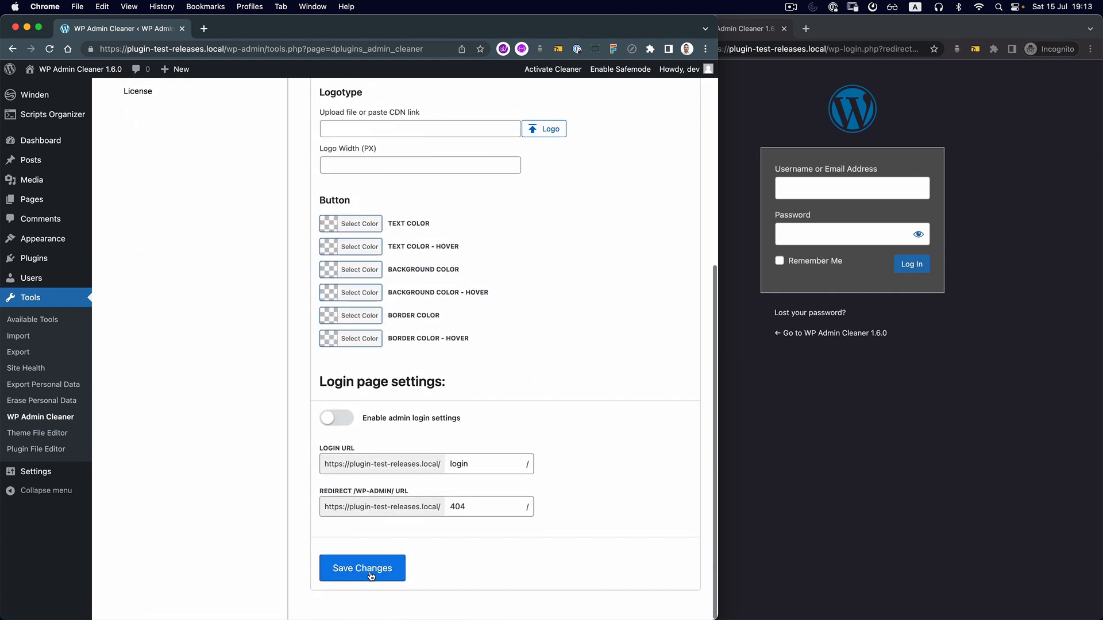
pyautogui.click(368, 574)
pyautogui.click(867, 455)
pyautogui.click(754, 401)
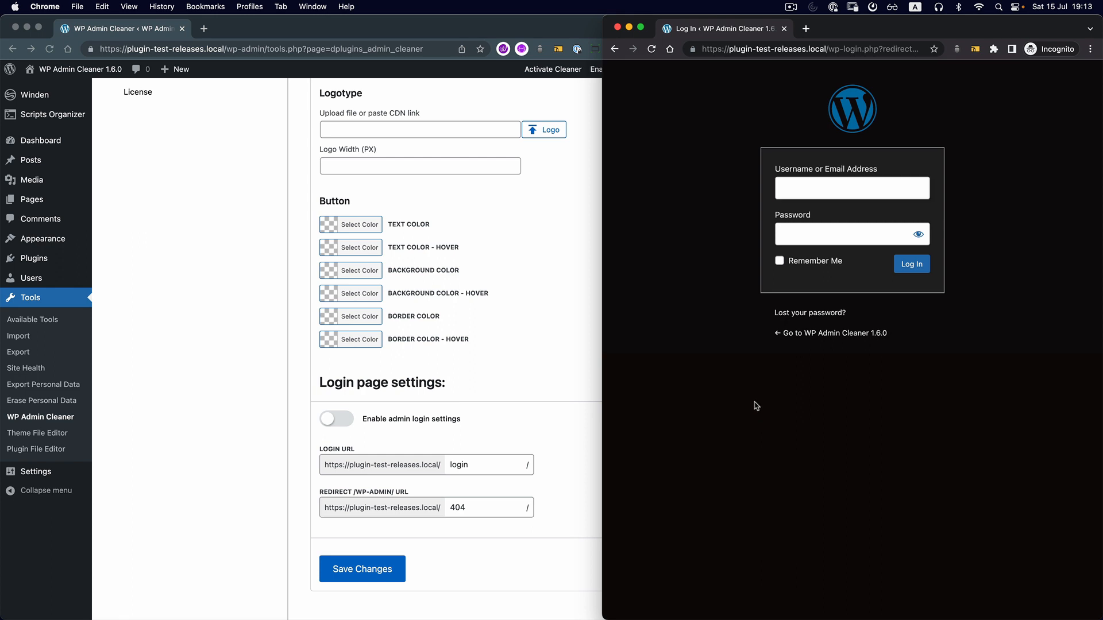
# - Set the button background color to the purple preset, rgb(130,36,227)
pyautogui.click(310, 325)
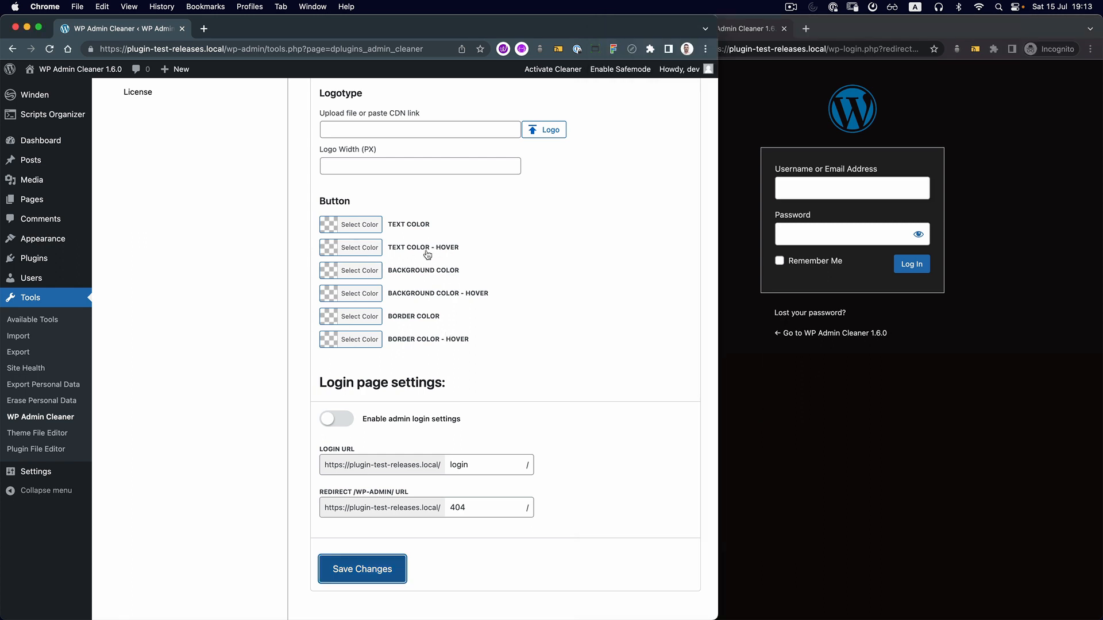
pyautogui.click(334, 274)
pyautogui.click(425, 401)
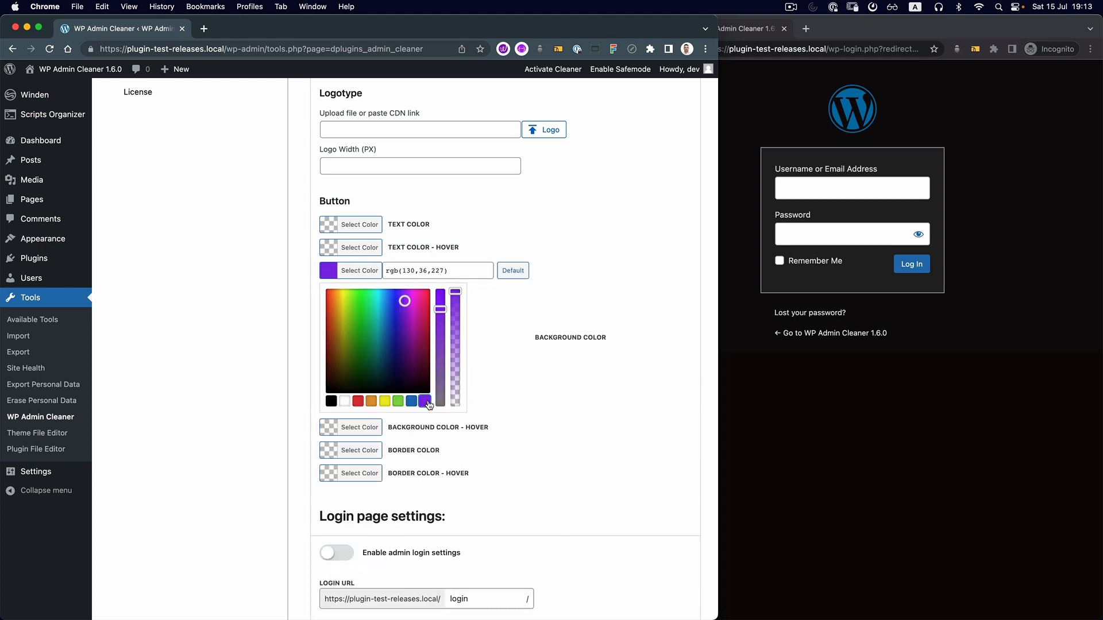
pyautogui.click(308, 311)
# - Set the button's hover background color to a darker shade of the purple preset
pyautogui.click(338, 293)
pyautogui.click(425, 424)
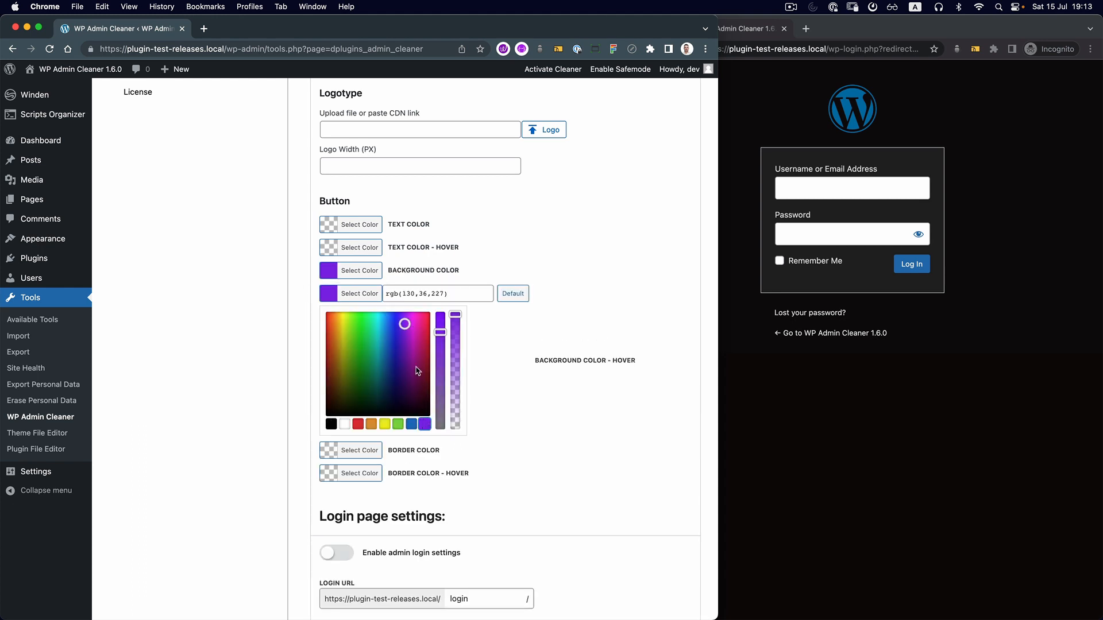
pyautogui.moveTo(407, 349); pyautogui.dragTo(406, 364)
pyautogui.click(288, 366)
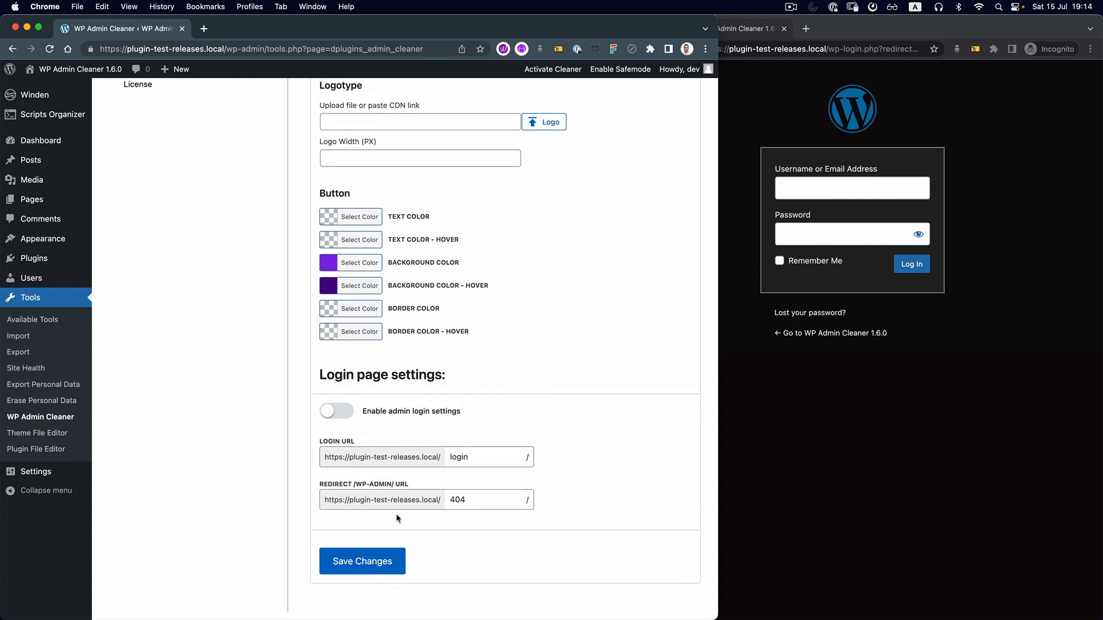
# - Save the button background colors and reload the login page to preview the purple button
pyautogui.click(366, 567)
pyautogui.click(813, 460)
pyautogui.press('super+r')
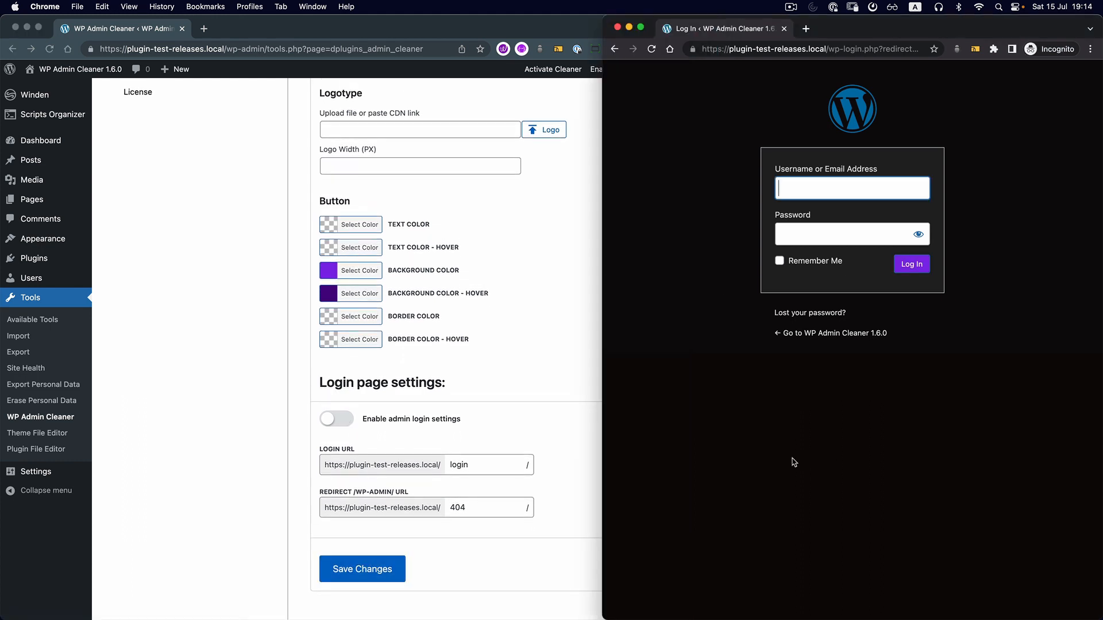
# - Set the button border color to zero opacity and check the saved result on the login page
pyautogui.click(471, 325)
pyautogui.click(330, 321)
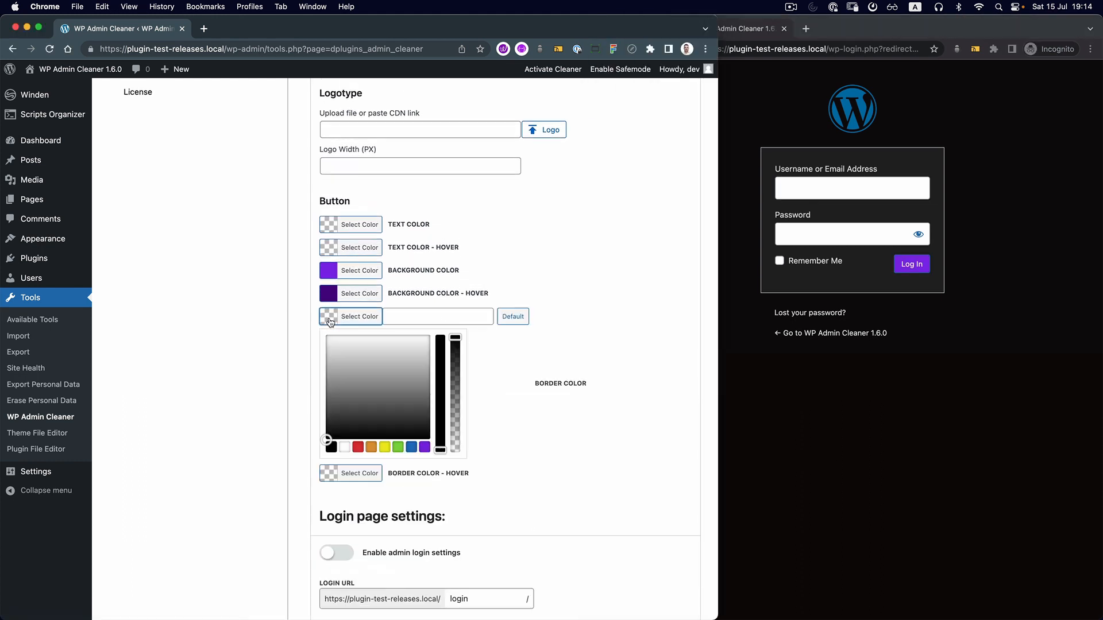
pyautogui.moveTo(455, 339); pyautogui.dragTo(529, 452)
pyautogui.click(542, 452)
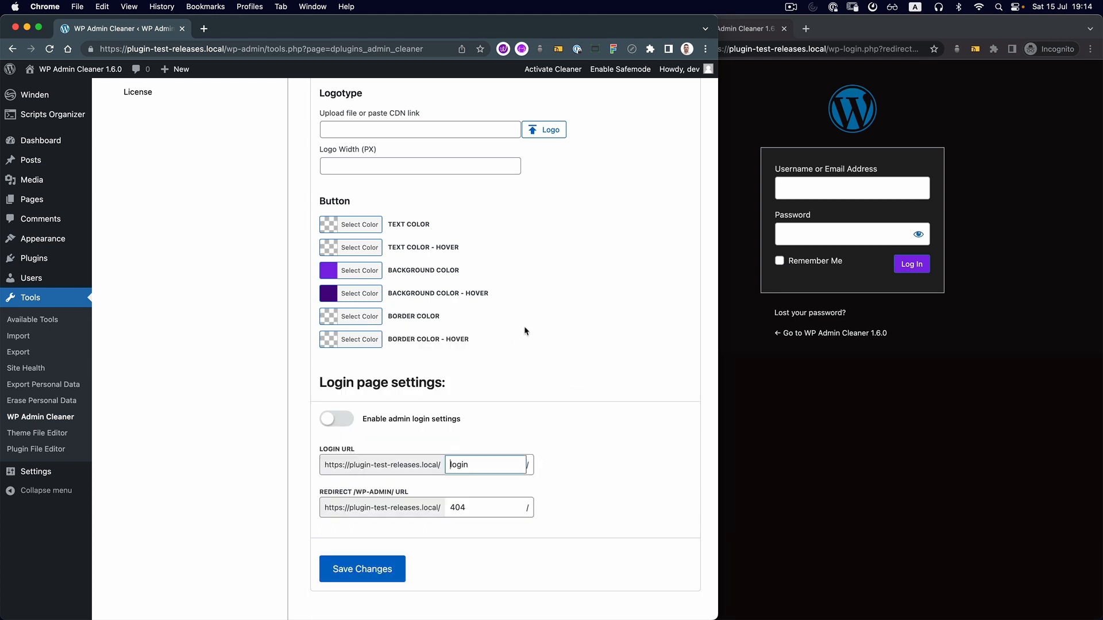
pyautogui.click(768, 443)
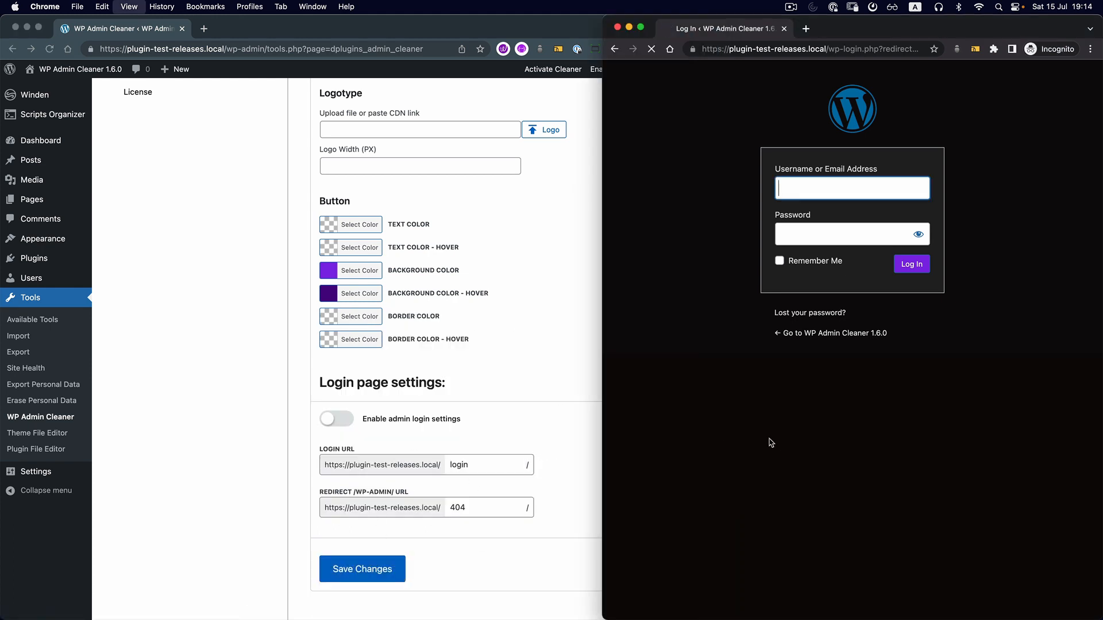
pyautogui.click(329, 320)
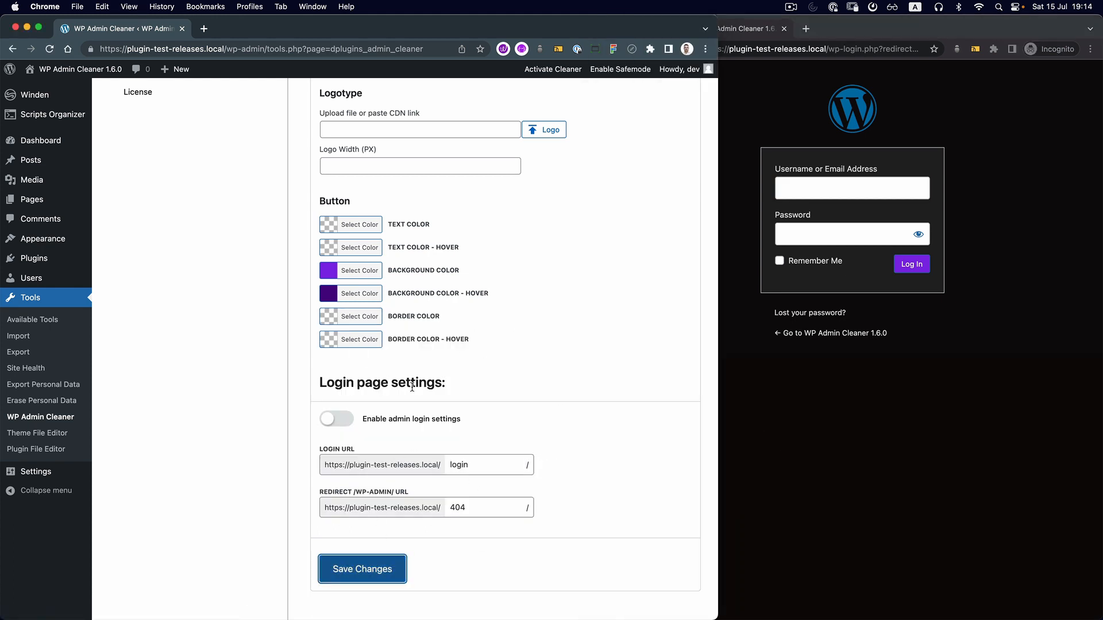
# - Set the button border color to the purple preset at zero opacity, and save it to preview on the login page
pyautogui.click(329, 320)
pyautogui.click(424, 448)
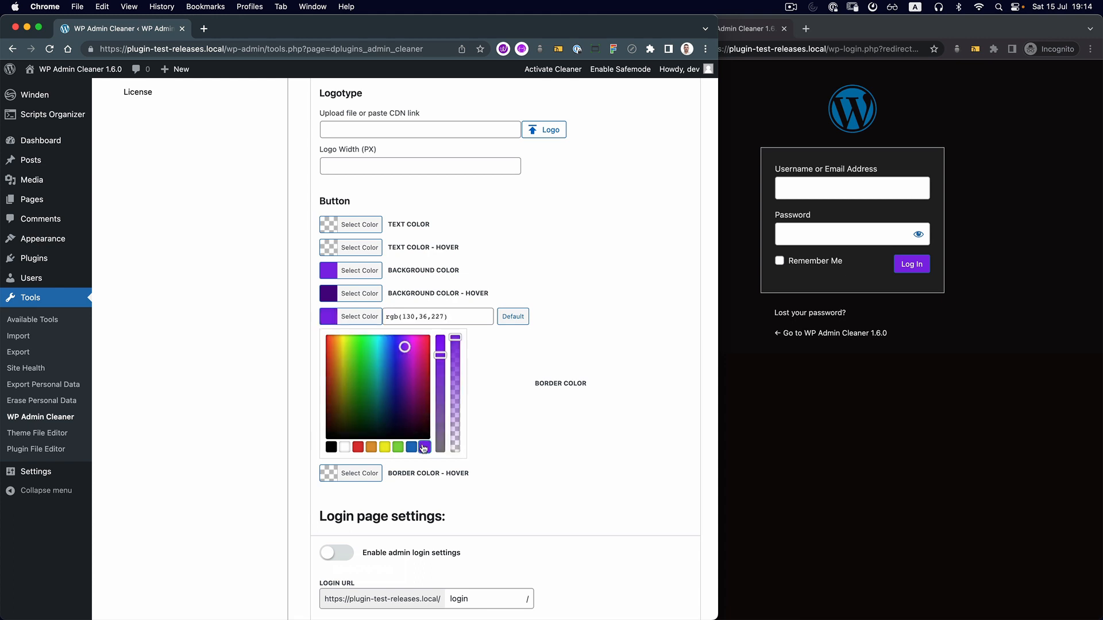
pyautogui.moveTo(453, 334); pyautogui.dragTo(475, 457)
pyautogui.click(486, 429)
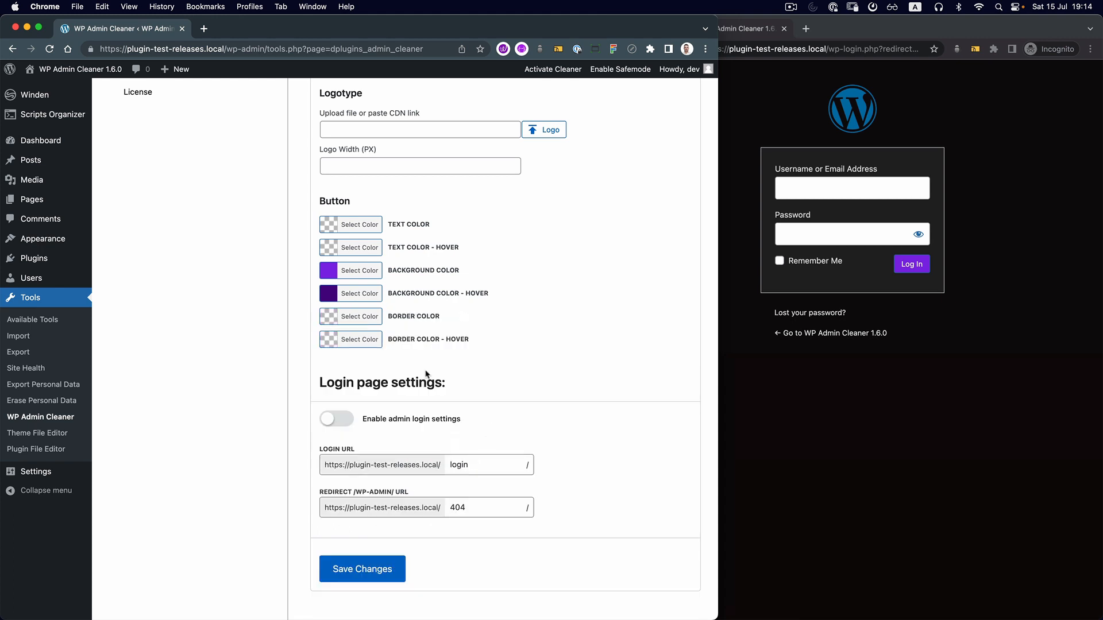
pyautogui.click(362, 570)
pyautogui.click(798, 423)
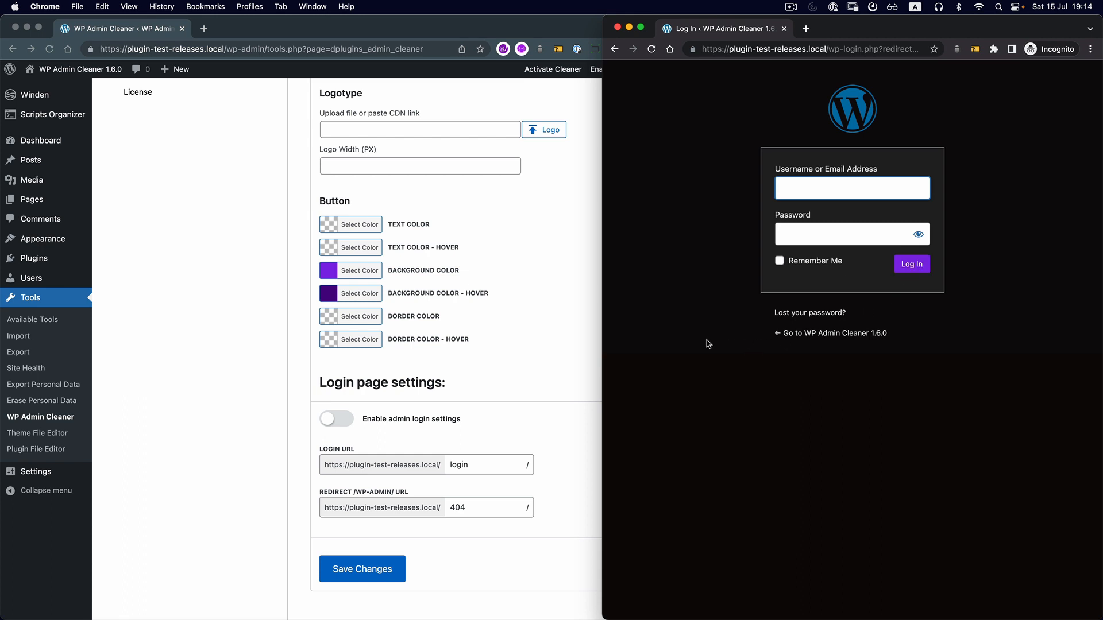
# - Choose the media library photo of people sitting around a table as the login page background image
pyautogui.click(517, 329)
pyautogui.scroll(5, 520, 328)
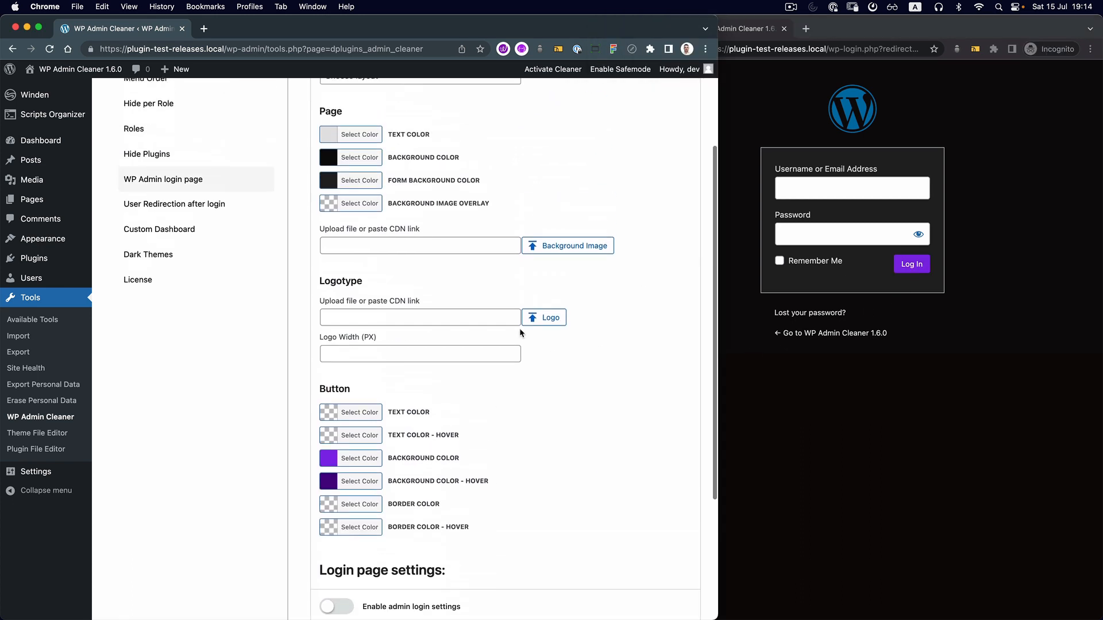
pyautogui.click(535, 328)
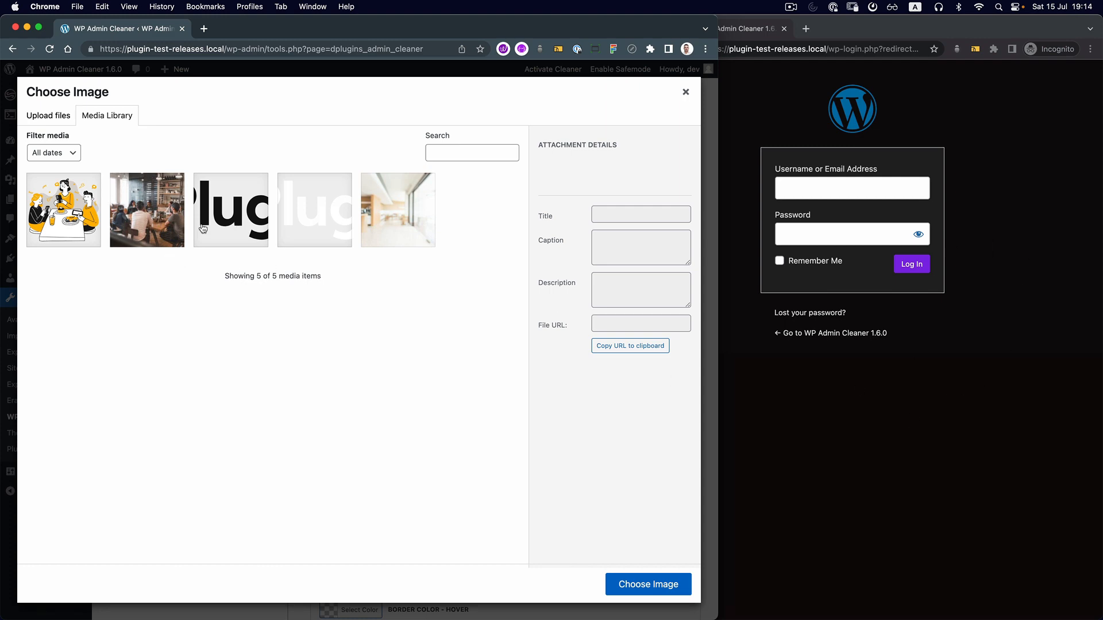
pyautogui.click(124, 221)
pyautogui.click(629, 579)
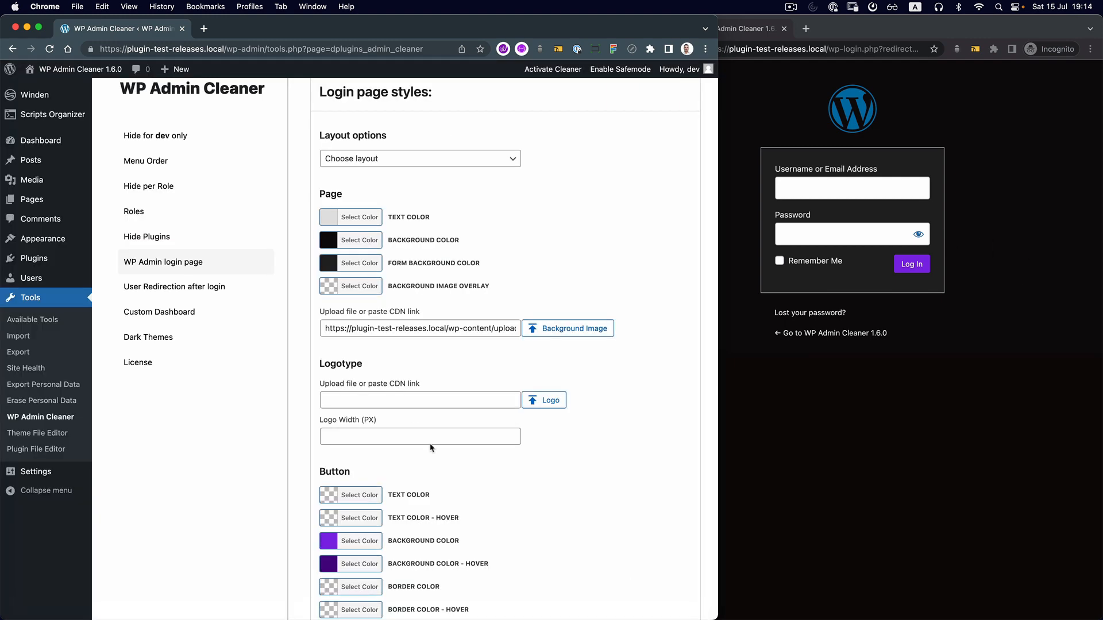
# - Save the background image setting and reload the login page to preview it
pyautogui.scroll(-5, 345, 448)
pyautogui.click(364, 571)
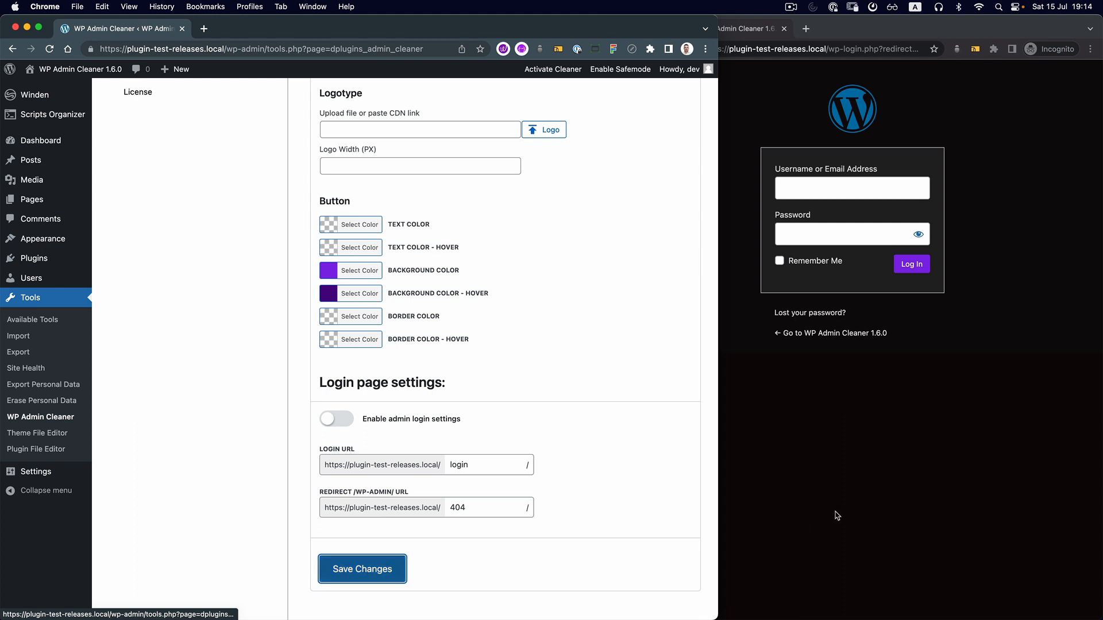
pyautogui.click(834, 515)
pyautogui.press('super+r')
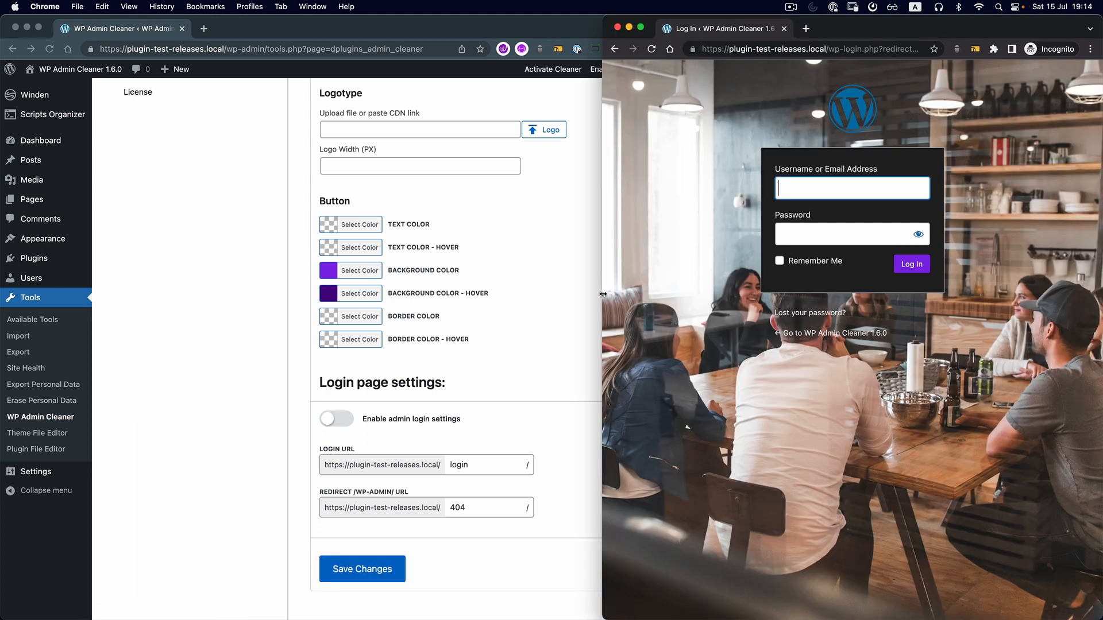
# - Widen the login page window to examine the background image, and return to the page style settings
pyautogui.moveTo(602, 294); pyautogui.dragTo(522, 290)
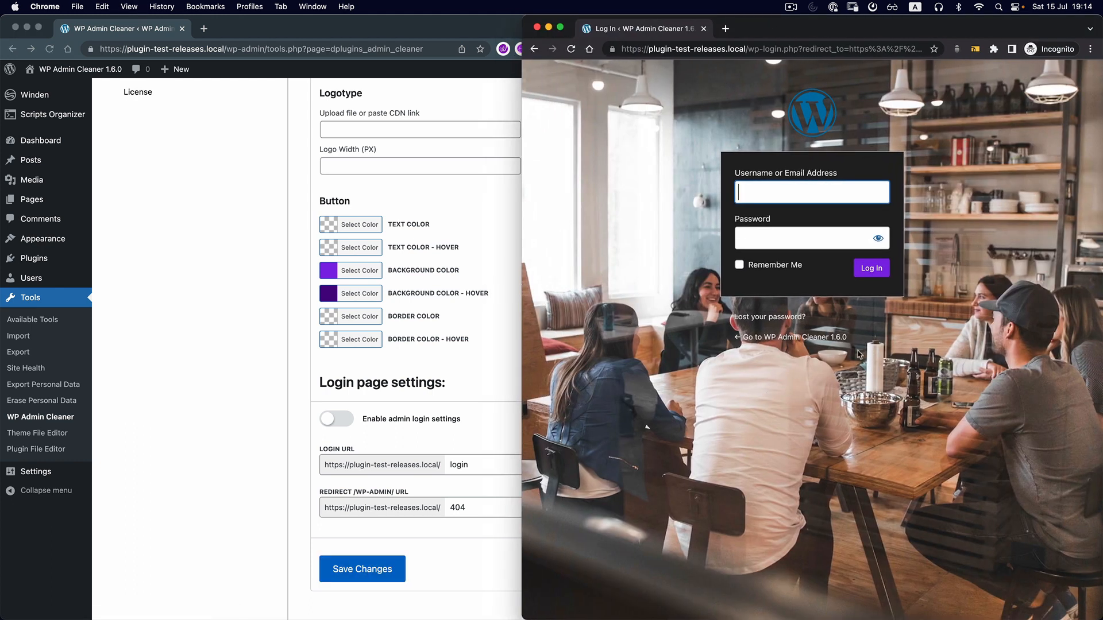
pyautogui.click(301, 339)
pyautogui.scroll(5, 310, 340)
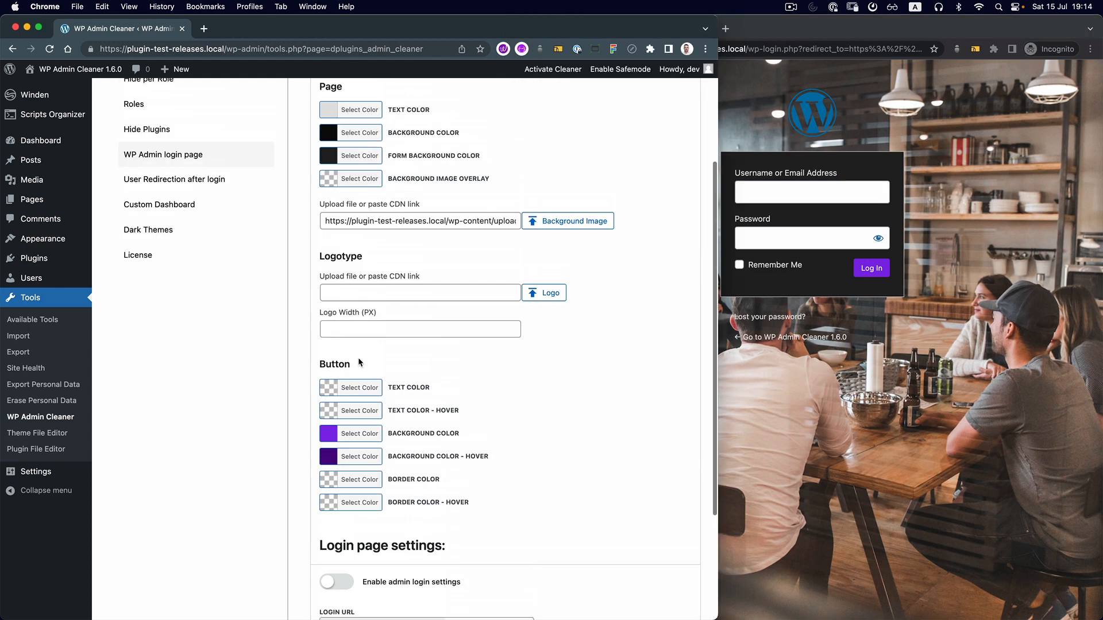
# - Set the background image overlay to the black preset at partial opacity, and save it to preview on the login page
pyautogui.click(328, 342)
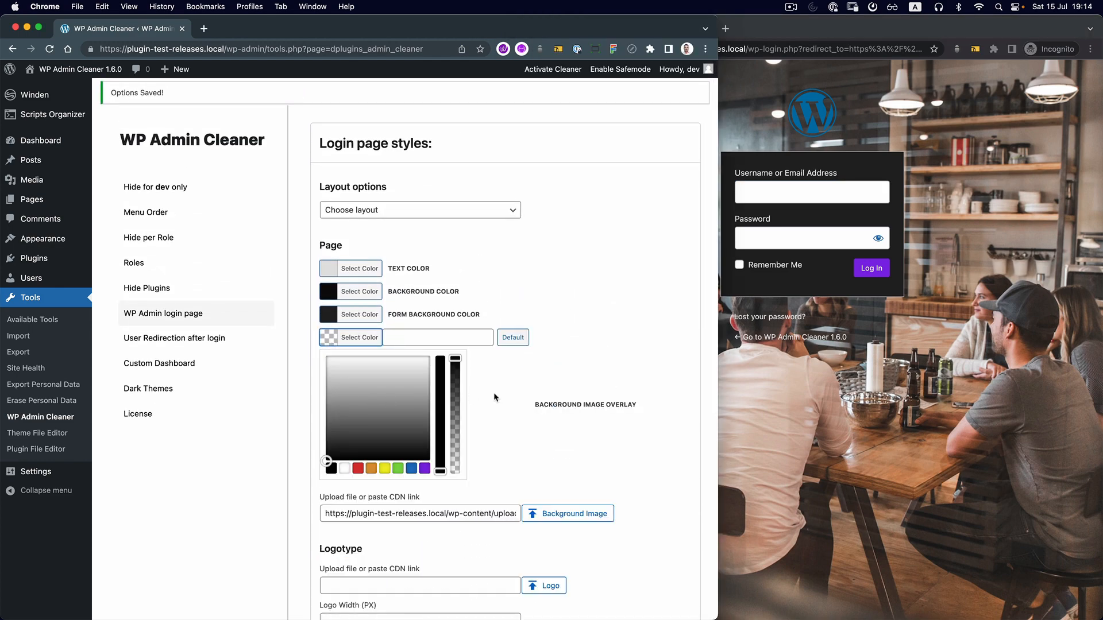
pyautogui.click(331, 468)
pyautogui.moveTo(455, 359); pyautogui.dragTo(464, 435)
pyautogui.scroll(-8, 491, 432)
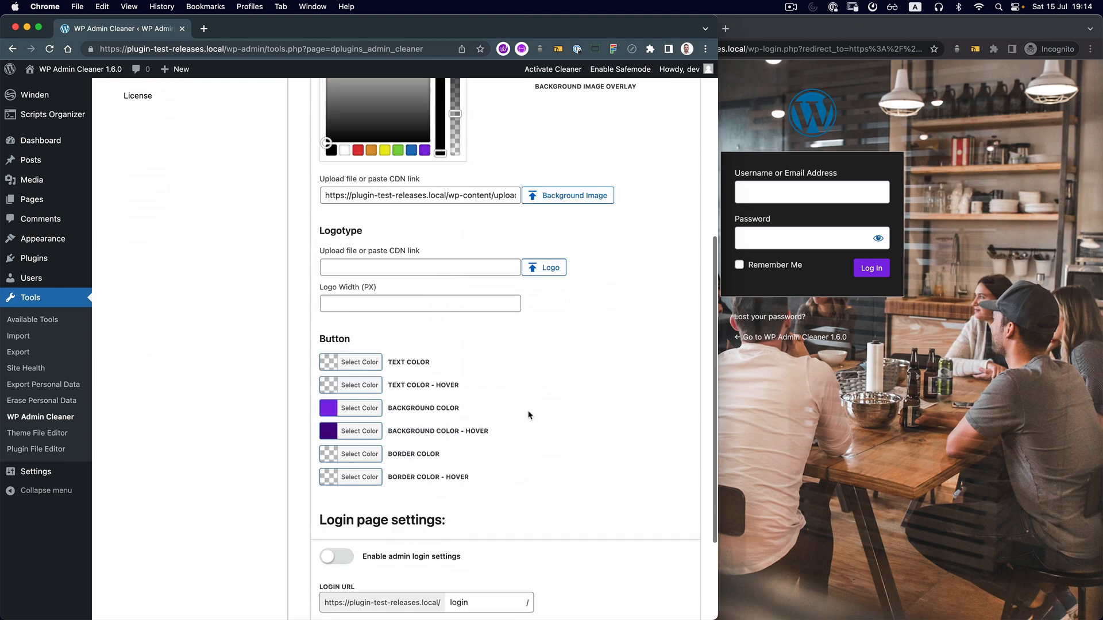
pyautogui.click(734, 493)
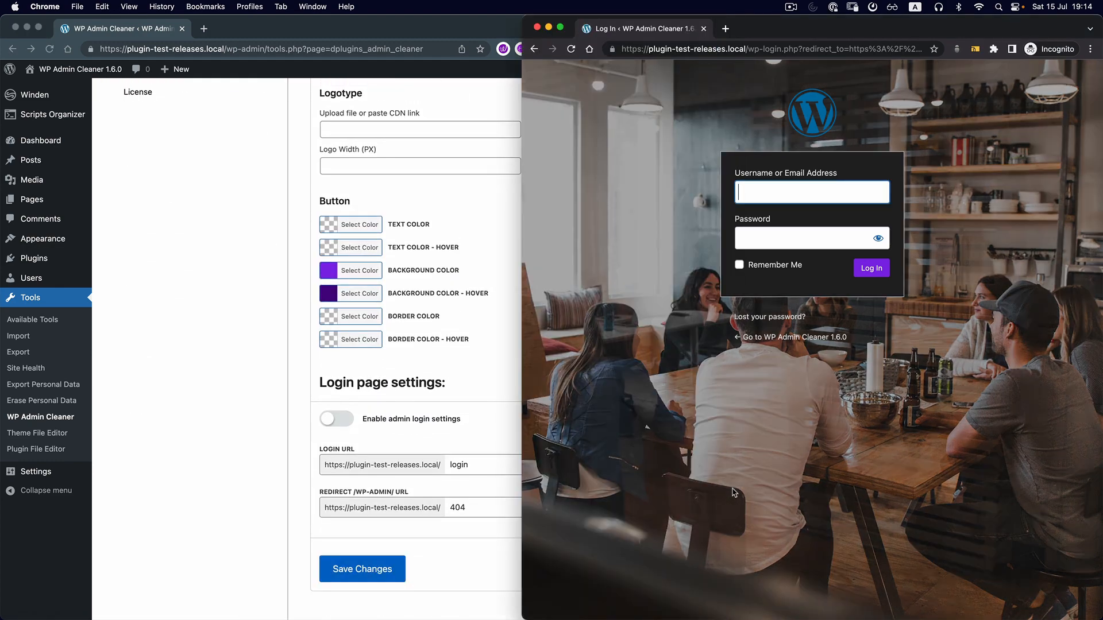
pyautogui.click(362, 569)
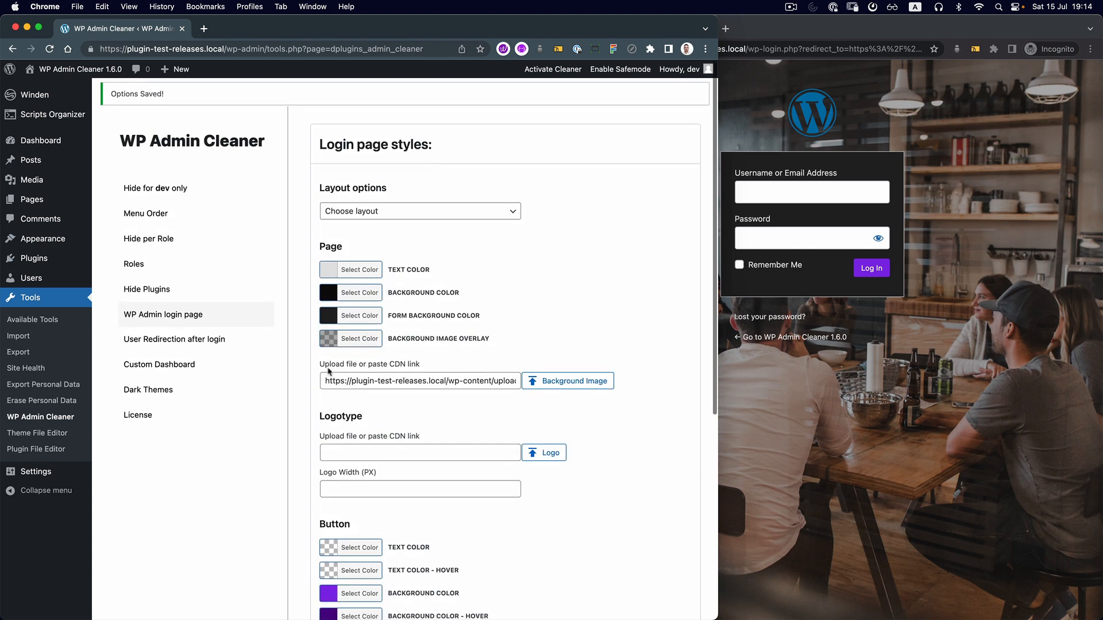
# - Raise the black background image overlay's opacity to 0.62, save, and reload the login page in a wider window
pyautogui.click(330, 345)
pyautogui.moveTo(457, 422); pyautogui.dragTo(455, 401)
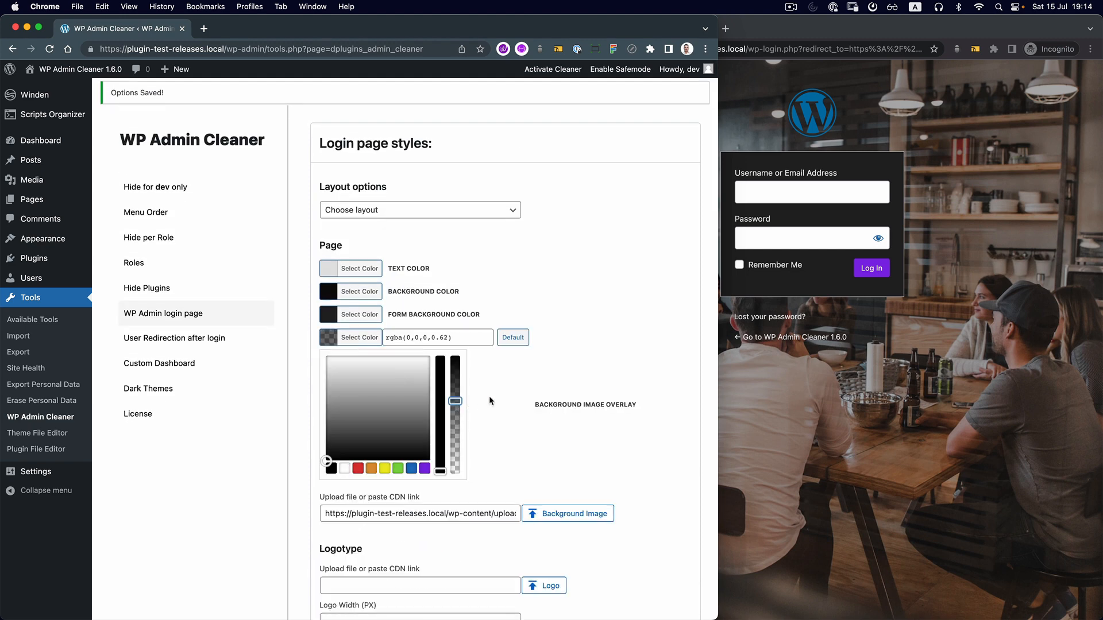
pyautogui.scroll(-9, 490, 401)
pyautogui.click(375, 569)
pyautogui.click(753, 462)
pyautogui.press('super+r')
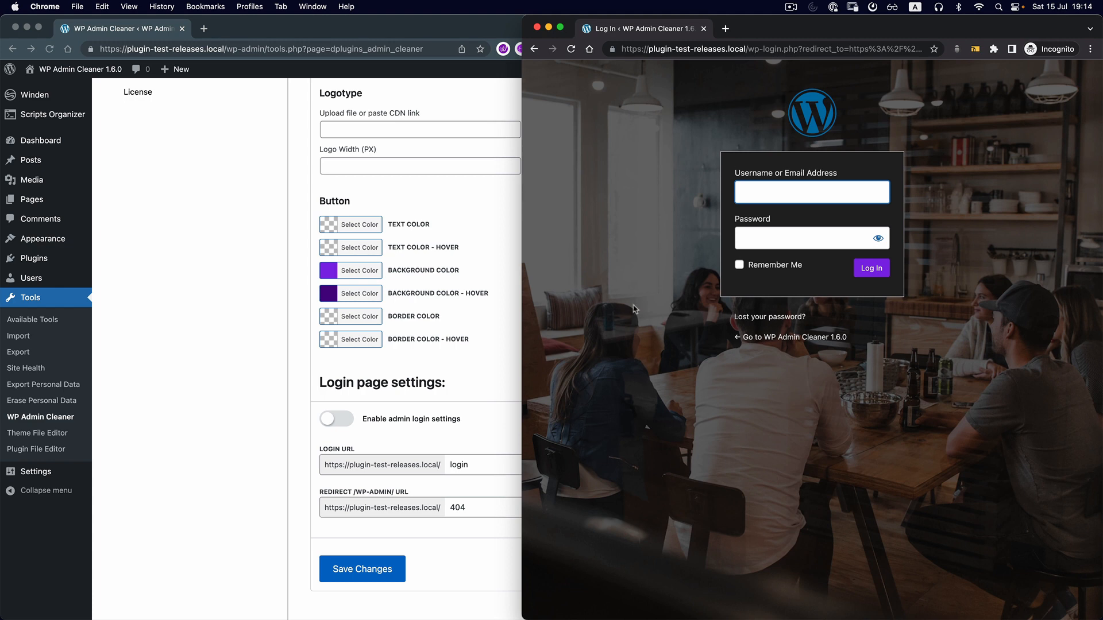
pyautogui.moveTo(521, 263); pyautogui.dragTo(472, 264)
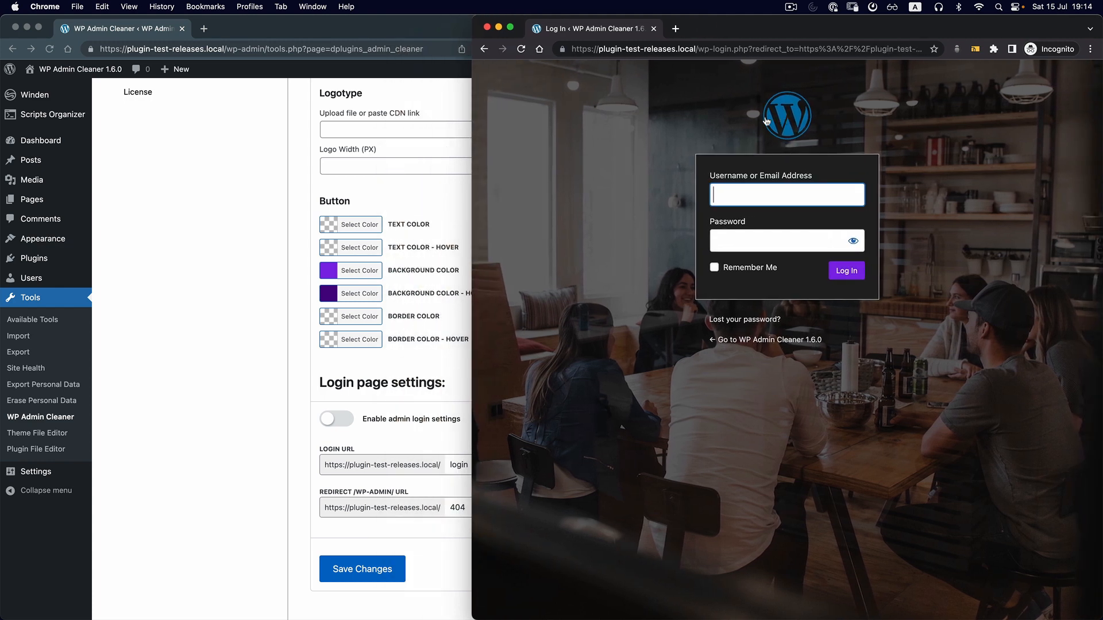
# - Choose the white Plugins wordmark image from the media library as the login page logotype
pyautogui.click(299, 202)
pyautogui.scroll(6, 541, 208)
pyautogui.click(550, 452)
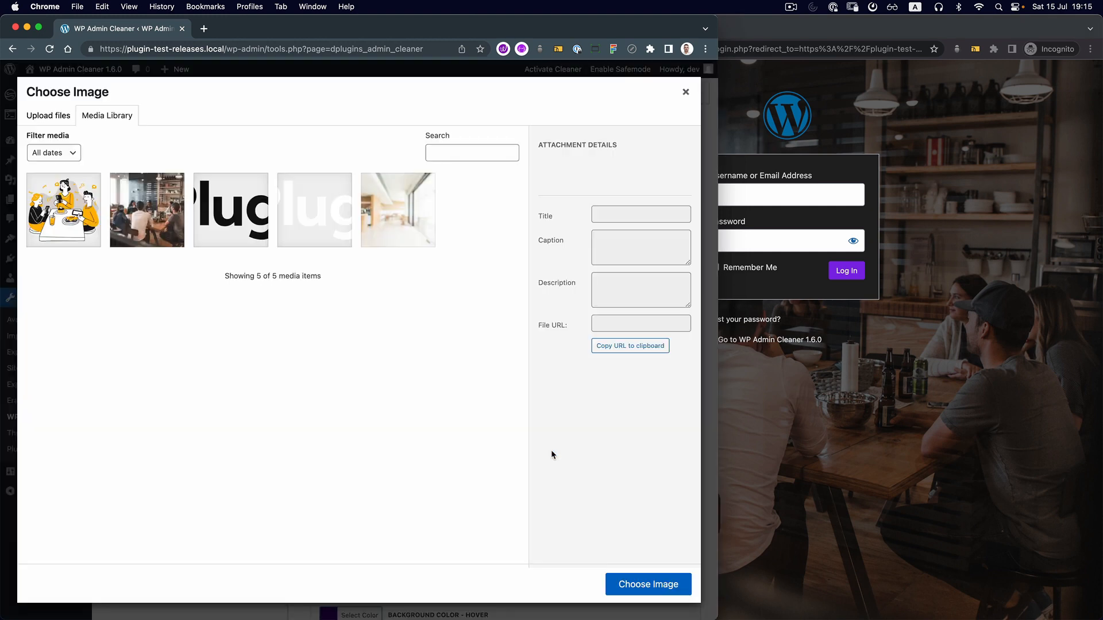
pyautogui.click(307, 218)
pyautogui.click(648, 584)
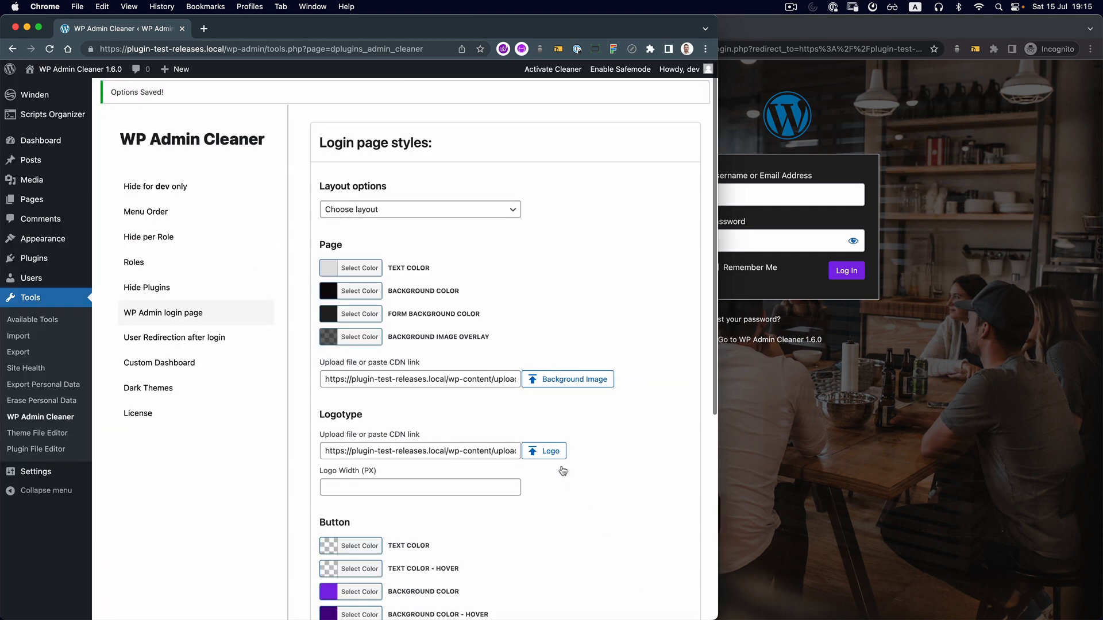
# - Save the logotype setting and reload the login page to preview it
pyautogui.scroll(-5, 365, 586)
pyautogui.click(360, 570)
pyautogui.click(757, 493)
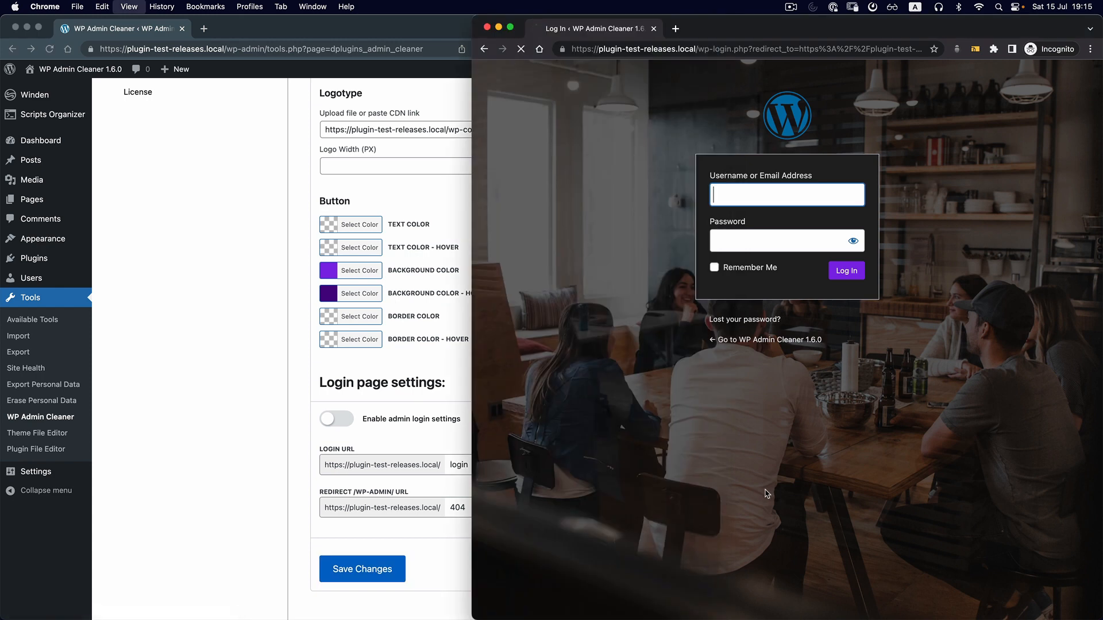
pyautogui.press('super+r')
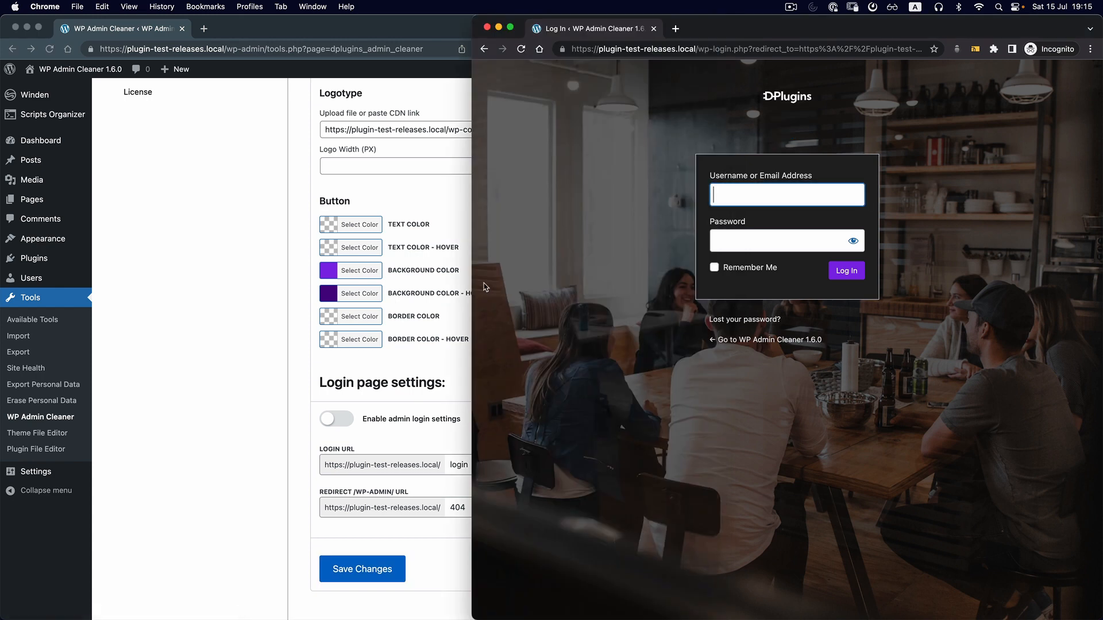
# - Inspect the login page logo link in the developer tools and try a CSS height of 200px
pyautogui.rightClick(798, 99)
pyautogui.click(816, 248)
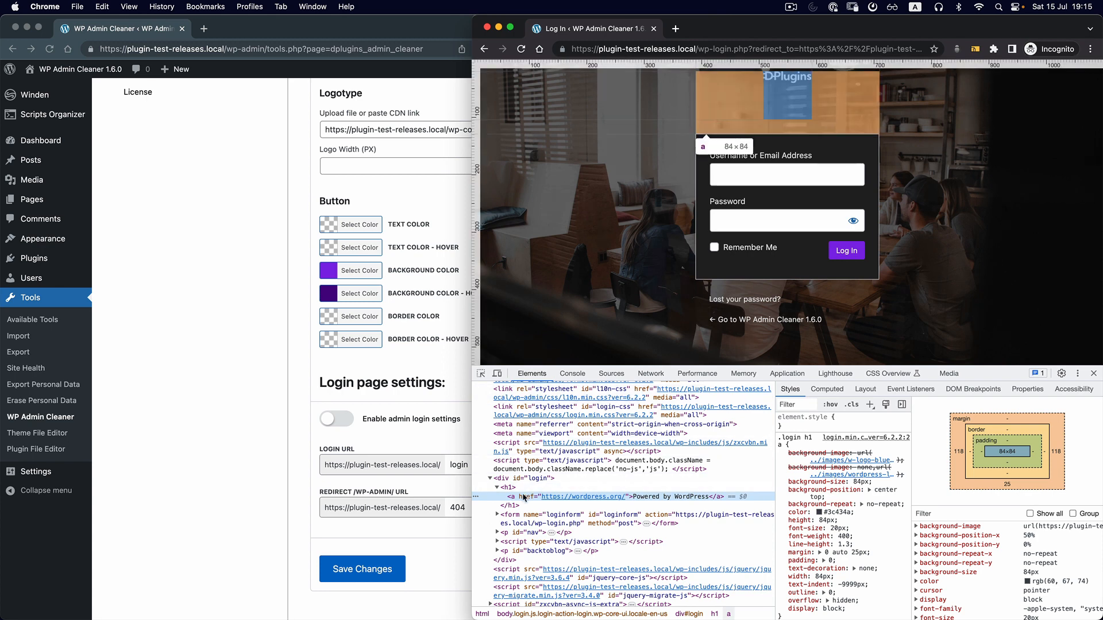
pyautogui.moveTo(776, 501); pyautogui.dragTo(668, 503)
pyautogui.click(717, 508)
pyautogui.press('Left')
pyautogui.hotkey('shift', 'Right')
pyautogui.hotkey('shift', 'Right')
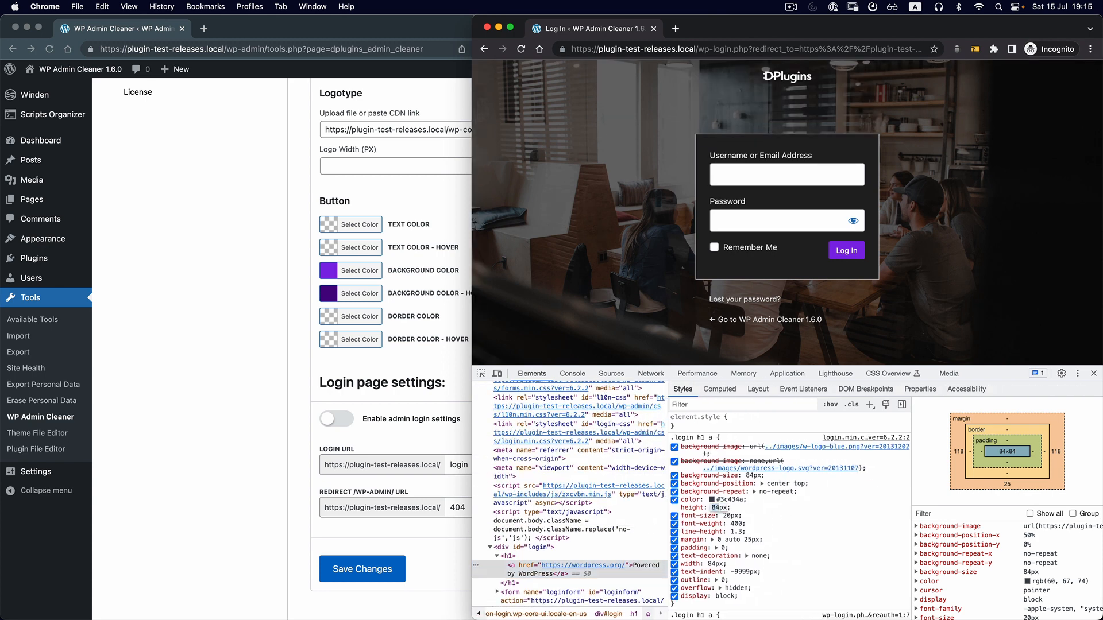
pyautogui.write('200')
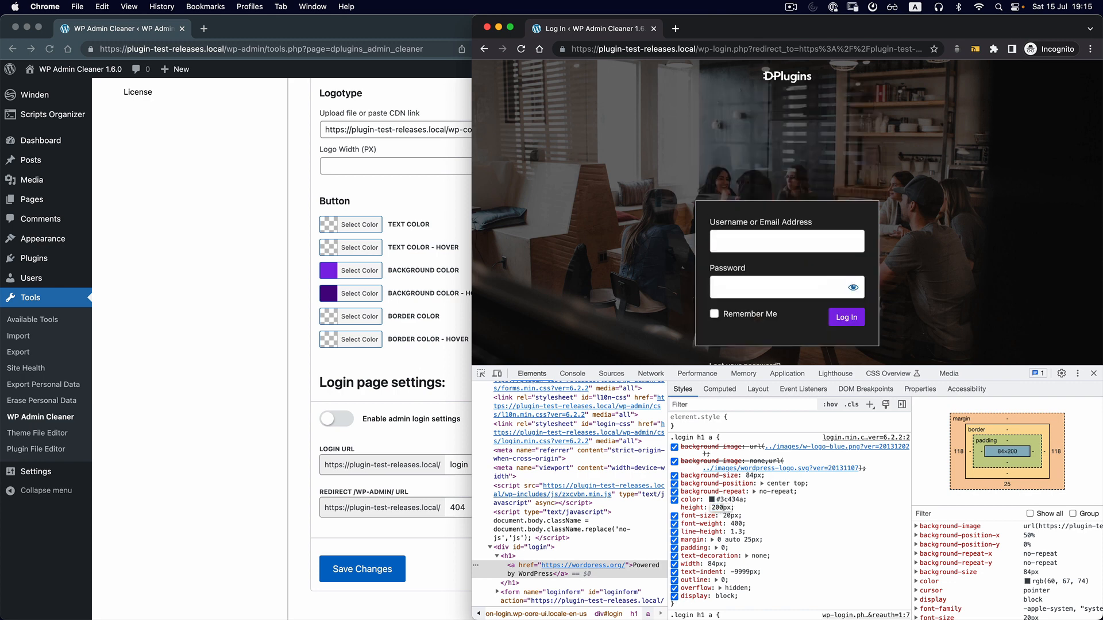
# - Try a CSS width and background-size of 200px on the logo link, with its height raised to 201px
pyautogui.click(710, 564)
pyautogui.write('200')
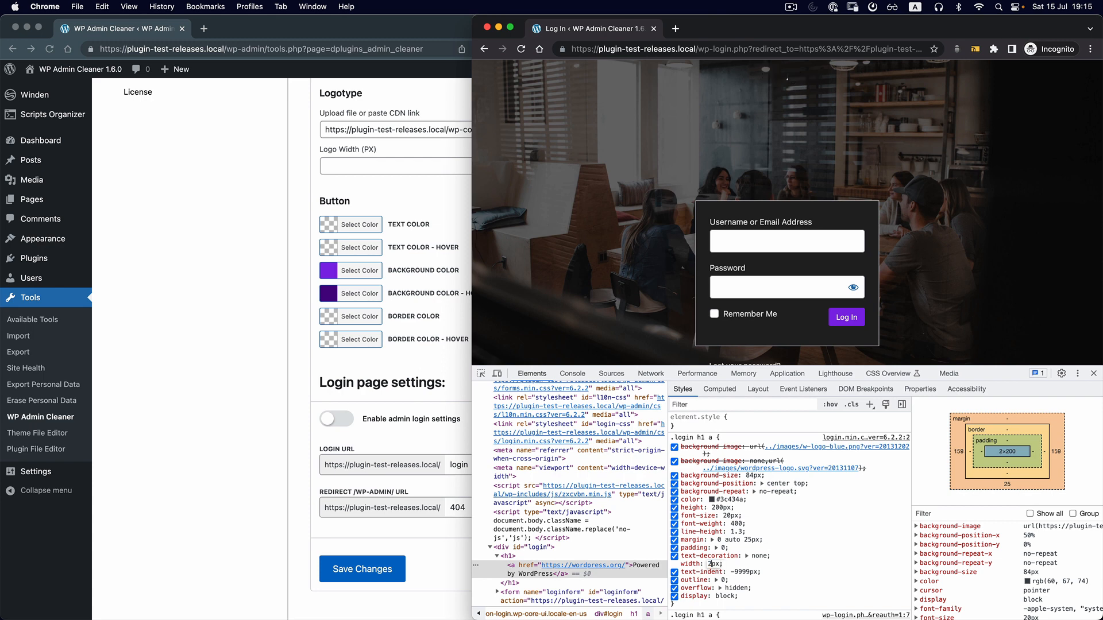
pyautogui.click(809, 547)
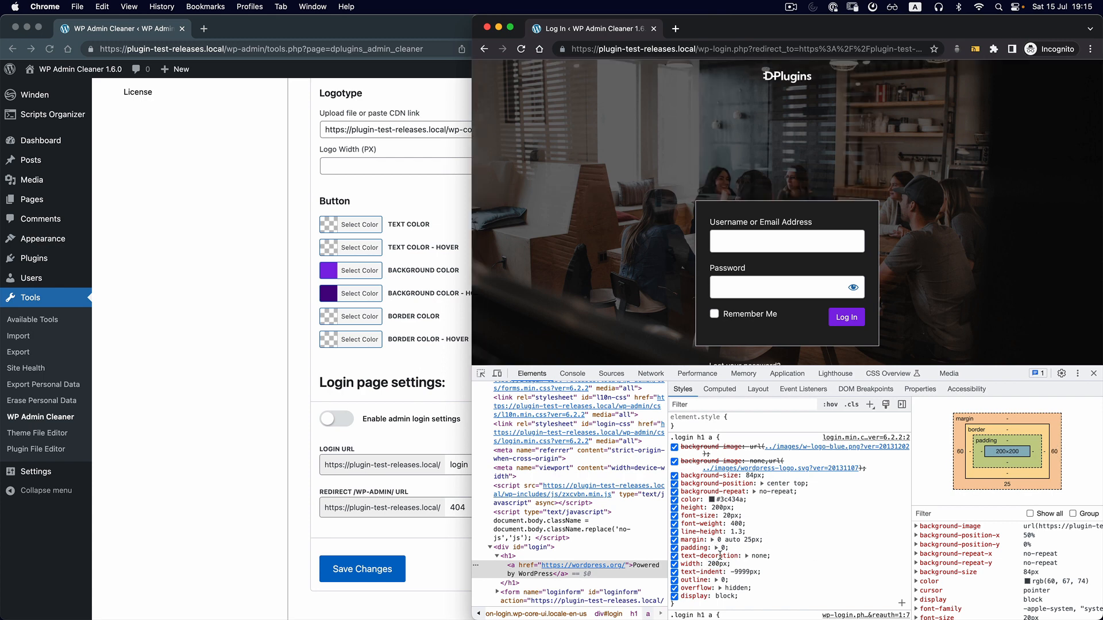
pyautogui.click(717, 507)
pyautogui.press('Up')
pyautogui.click(747, 475)
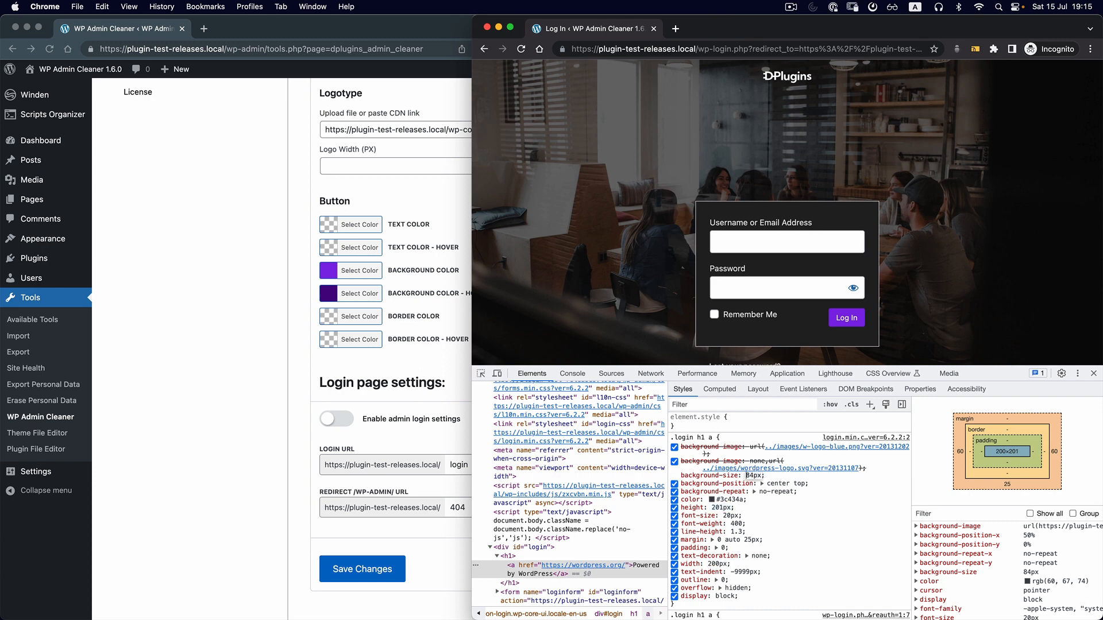
pyautogui.write('200')
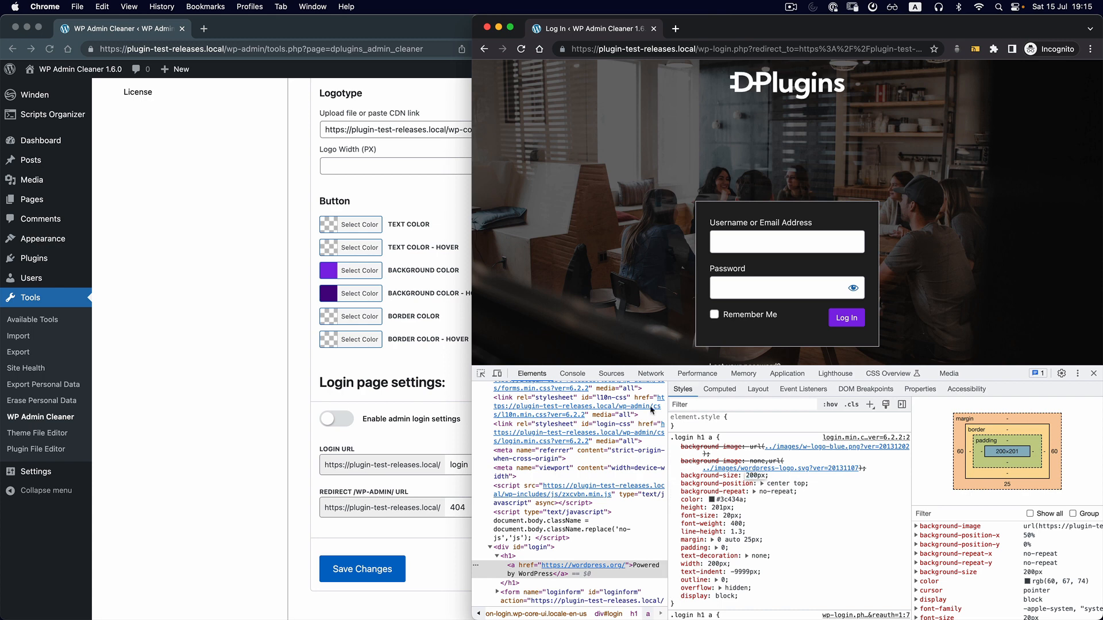
# - Try reducing the logo link's CSS height to 55px in the live preview
pyautogui.click(715, 508)
pyautogui.click(699, 506)
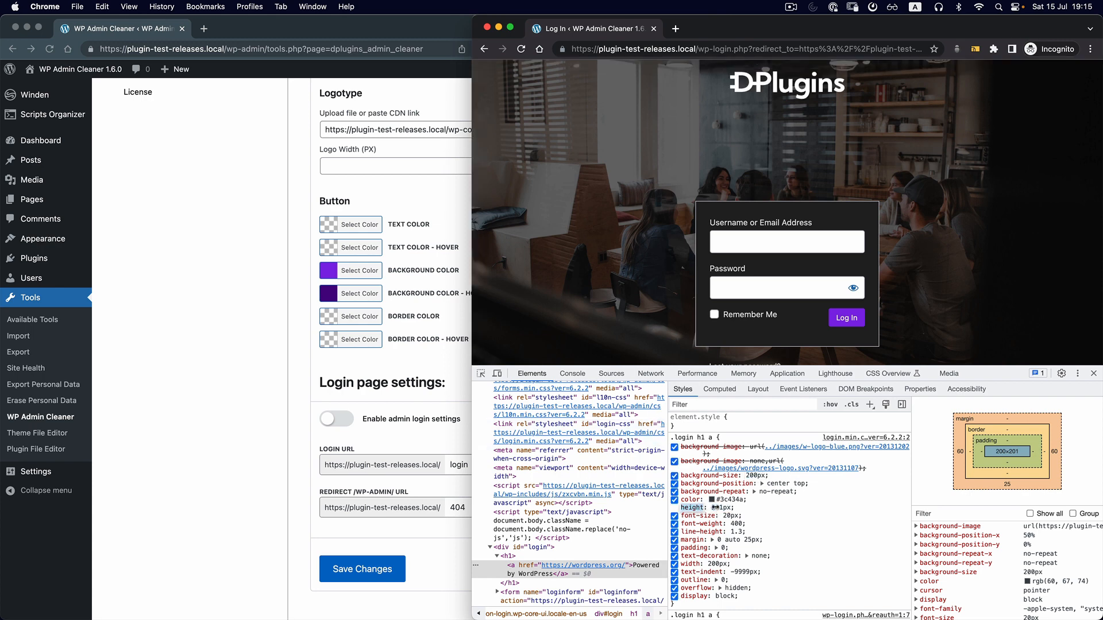
pyautogui.press('Escape')
pyautogui.moveTo(715, 508); pyautogui.dragTo(631, 509)
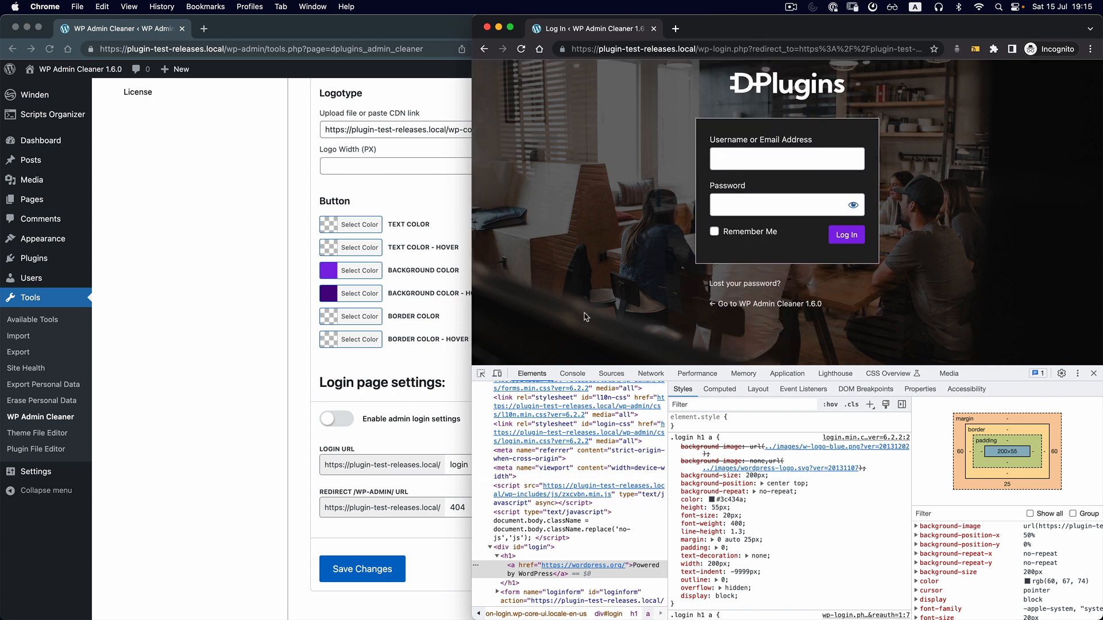
# - Set the logo width to 200 px in the plugin settings, save, and preview the reloaded login page without the developer tools
pyautogui.click(301, 353)
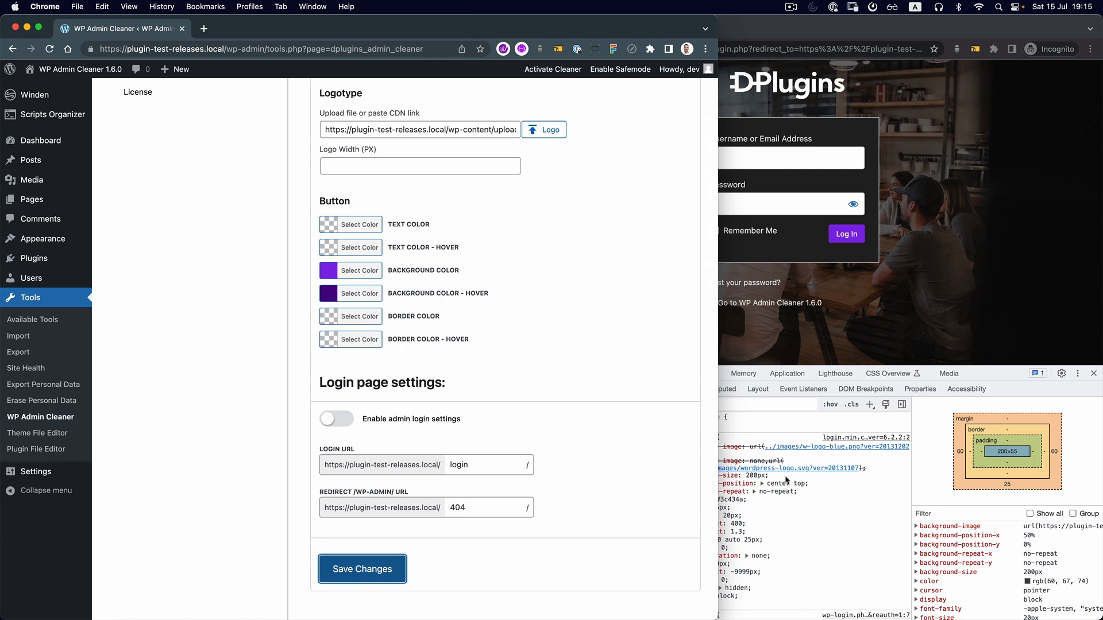
pyautogui.click(394, 169)
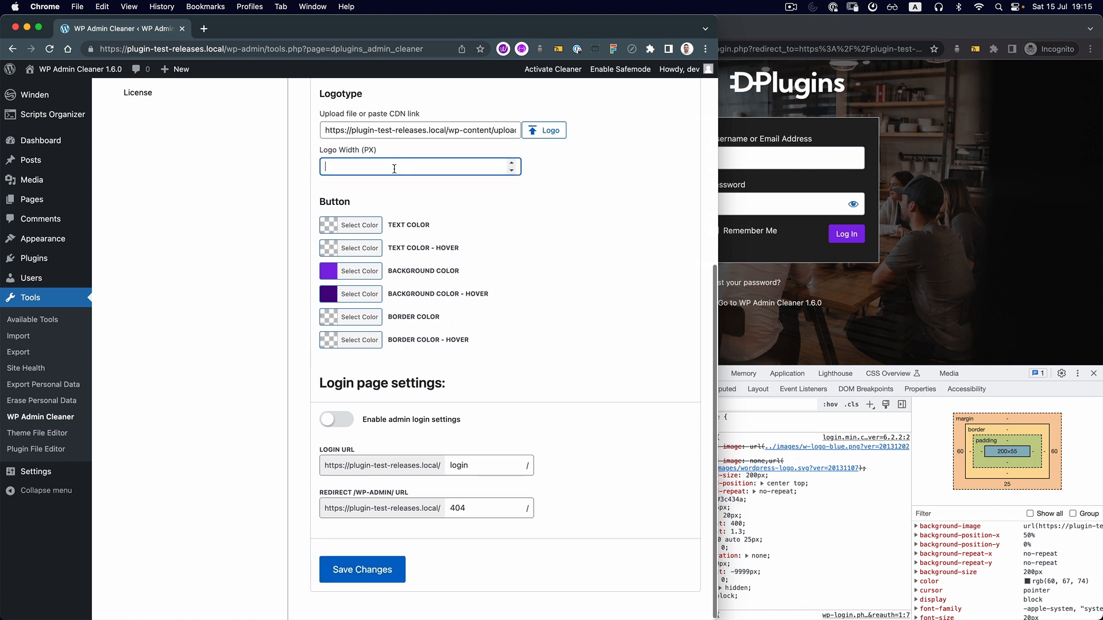
pyautogui.write('200')
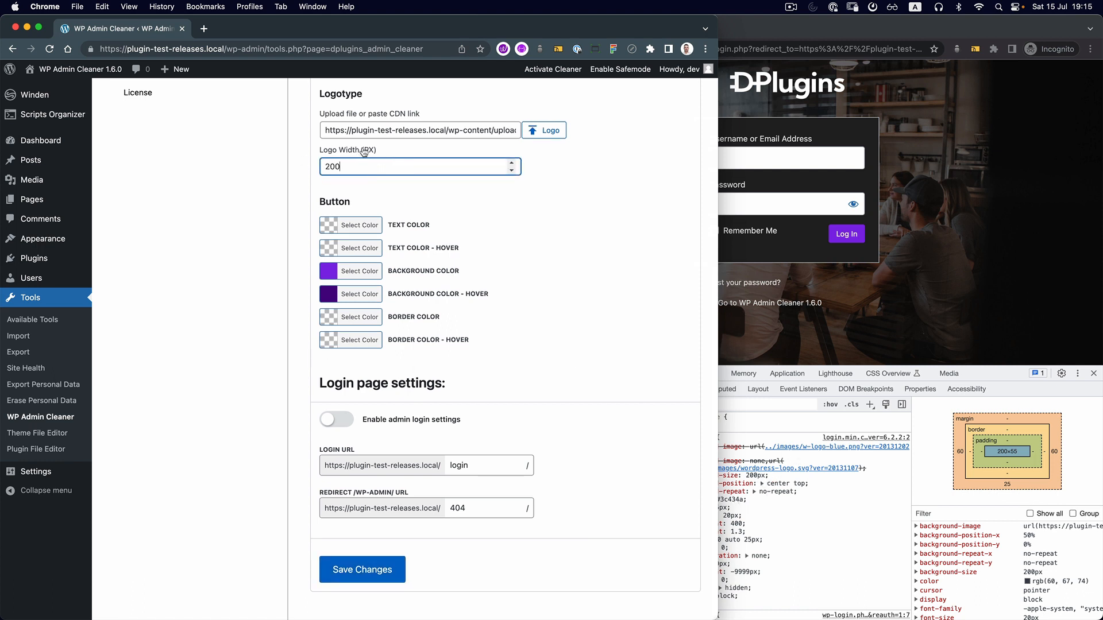
pyautogui.click(369, 571)
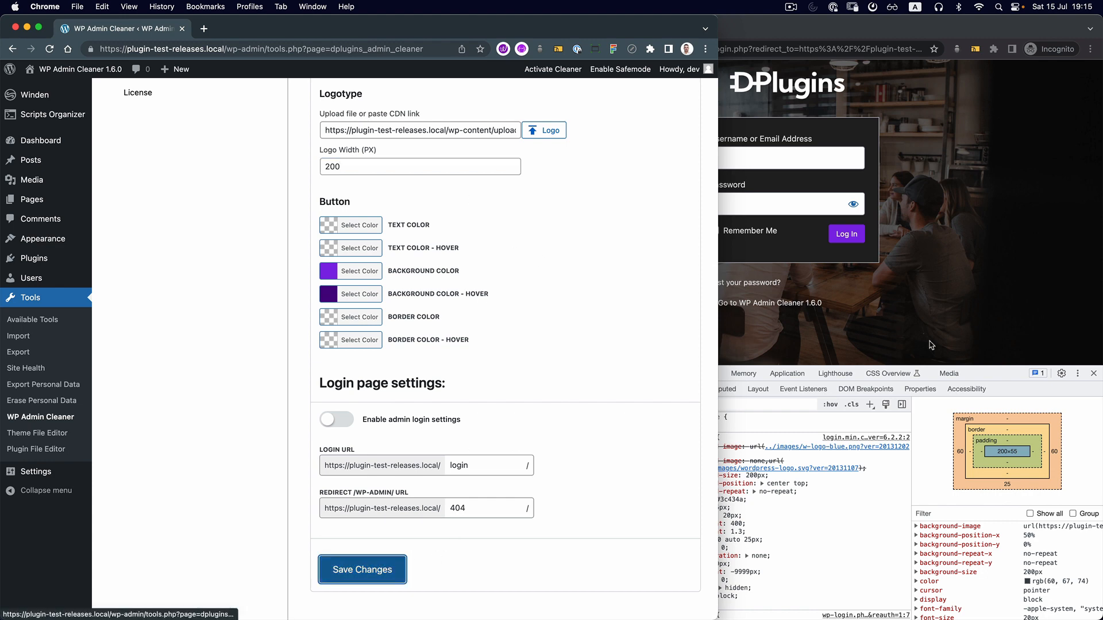
pyautogui.click(928, 345)
pyautogui.press('super+r')
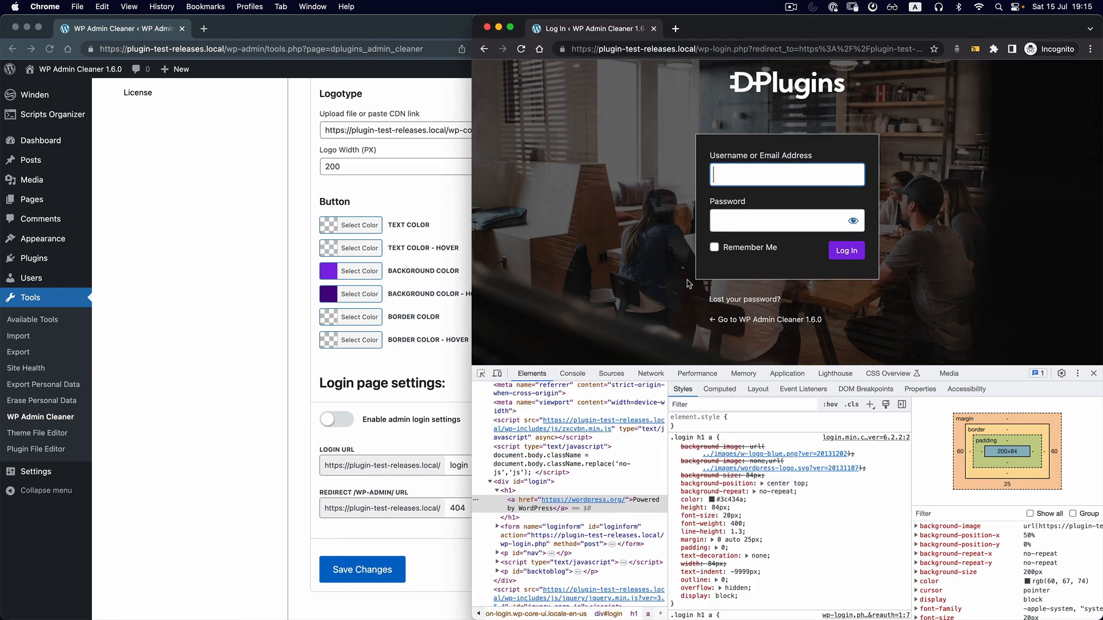
pyautogui.click(1093, 373)
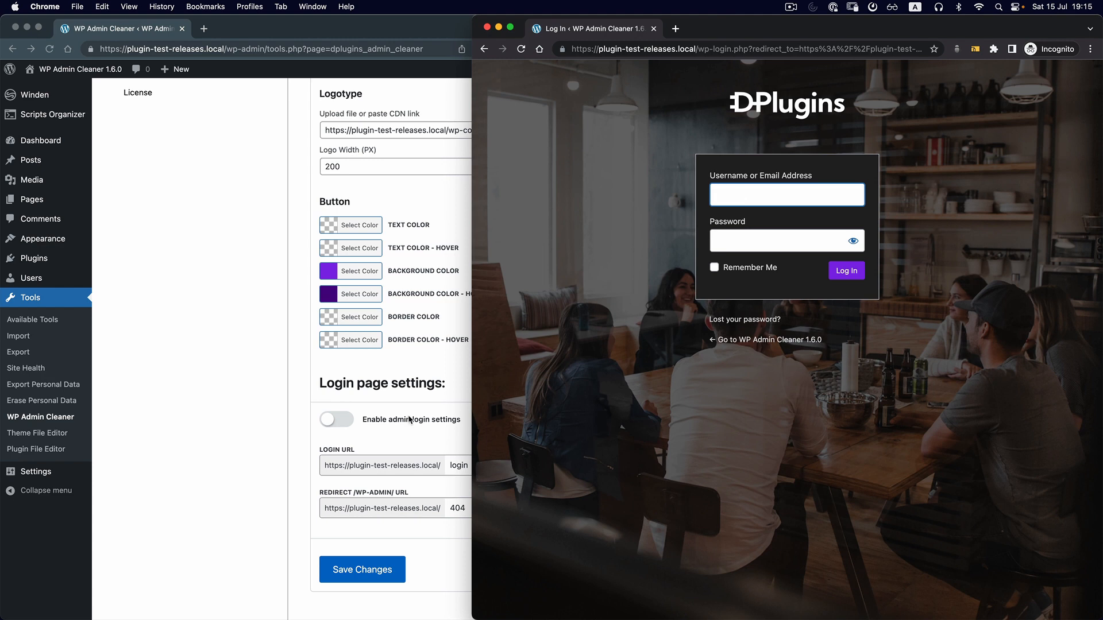
pyautogui.click(595, 403)
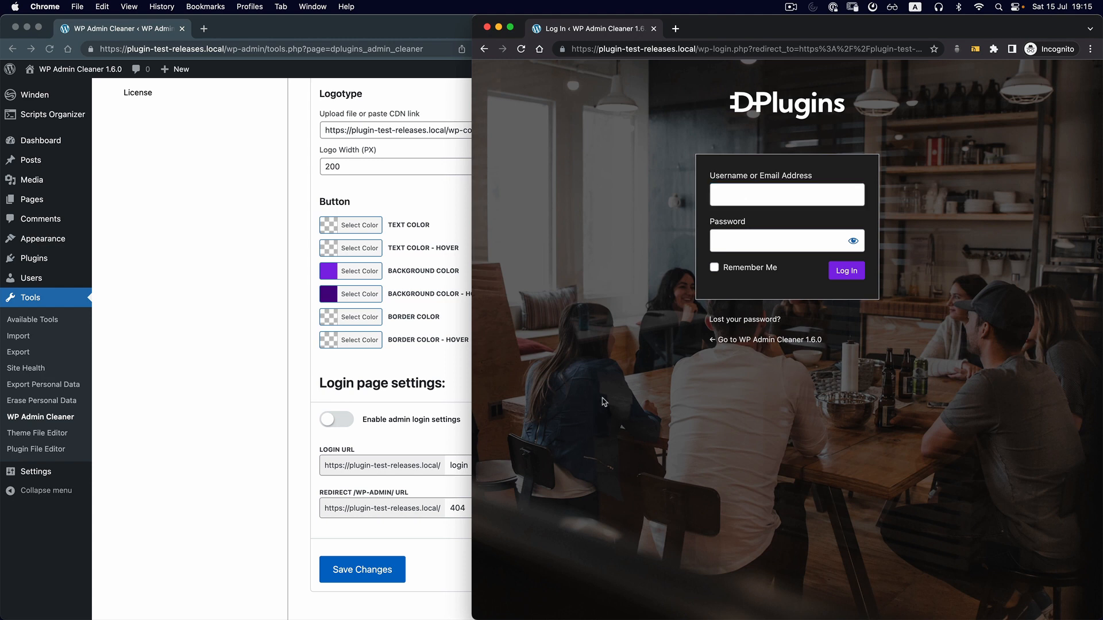
# - Choose the Plain layout for the login page, save it, and reload the login page to preview it
pyautogui.click(313, 368)
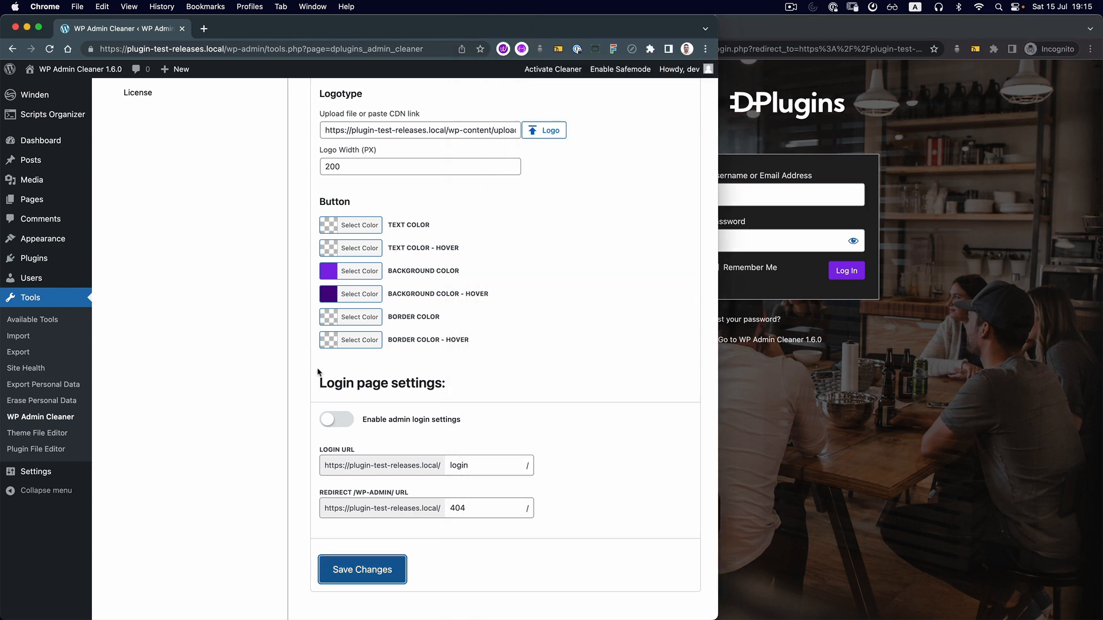
pyautogui.scroll(6, 310, 369)
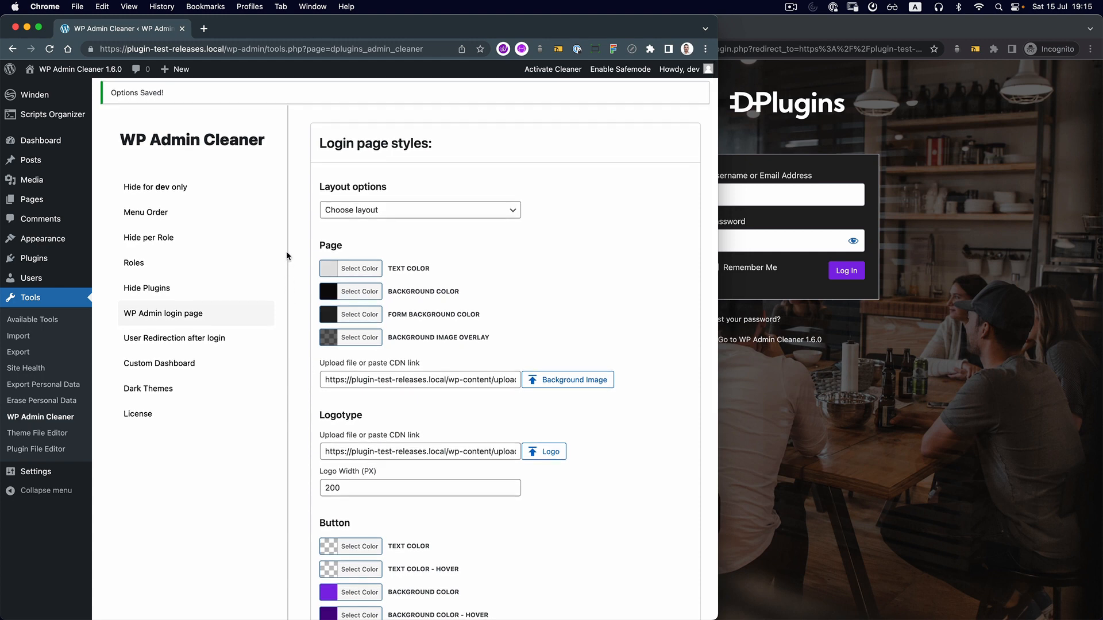
pyautogui.click(419, 212)
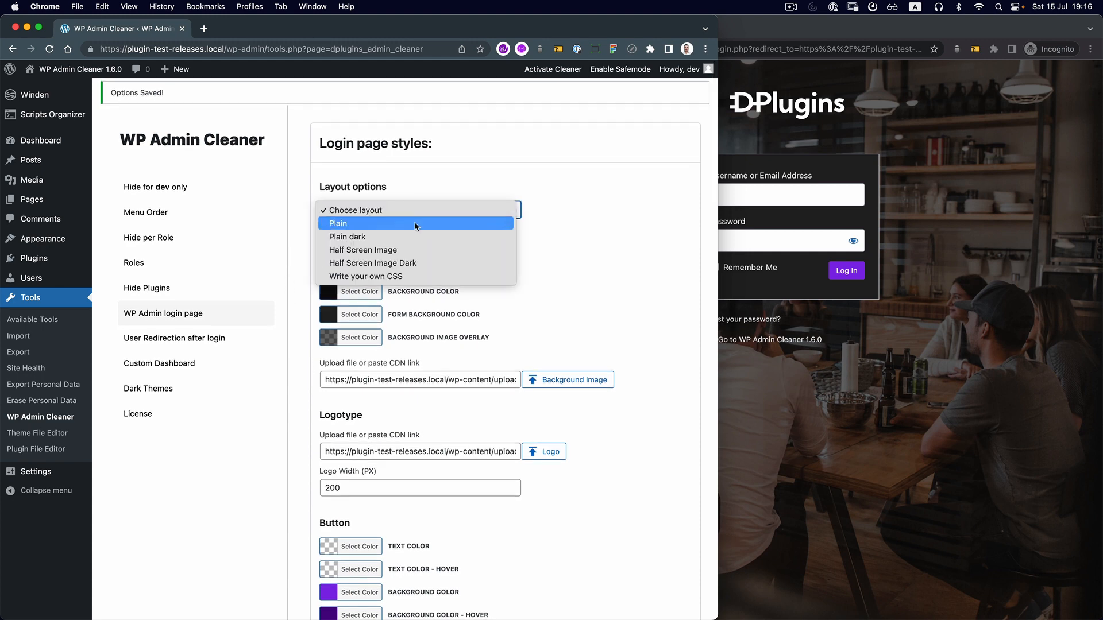
pyautogui.click(415, 225)
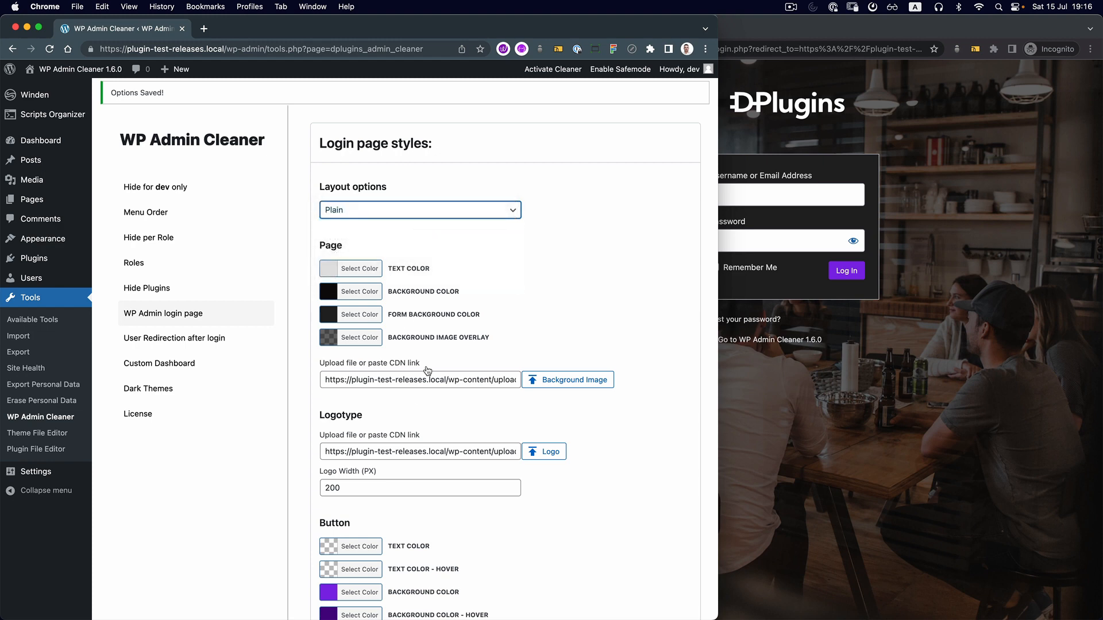
pyautogui.scroll(-2, 426, 368)
pyautogui.scroll(-5, 427, 368)
pyautogui.click(866, 472)
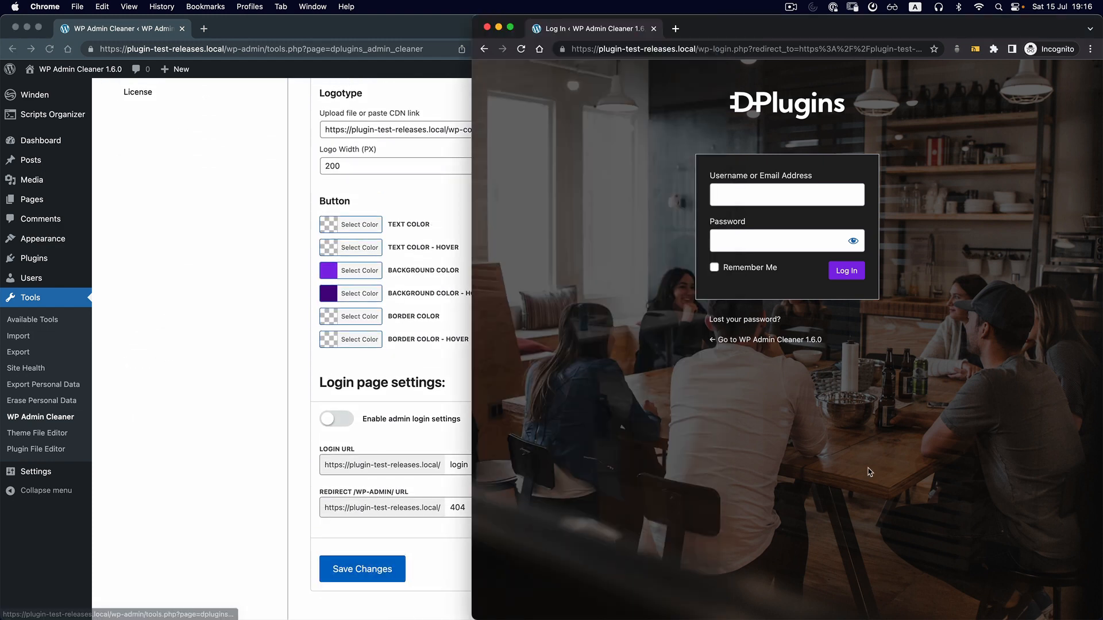
pyautogui.press('super+r')
pyautogui.click(362, 569)
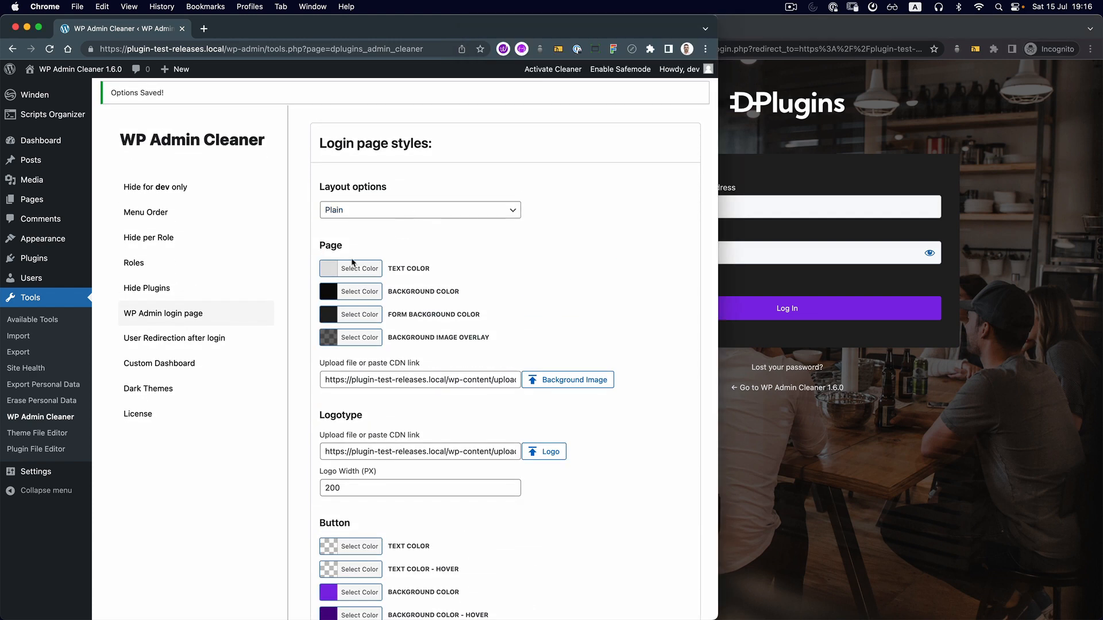
# - Clear the page text color value in the login page styles
pyautogui.click(328, 270)
pyautogui.tripleClick(467, 268)
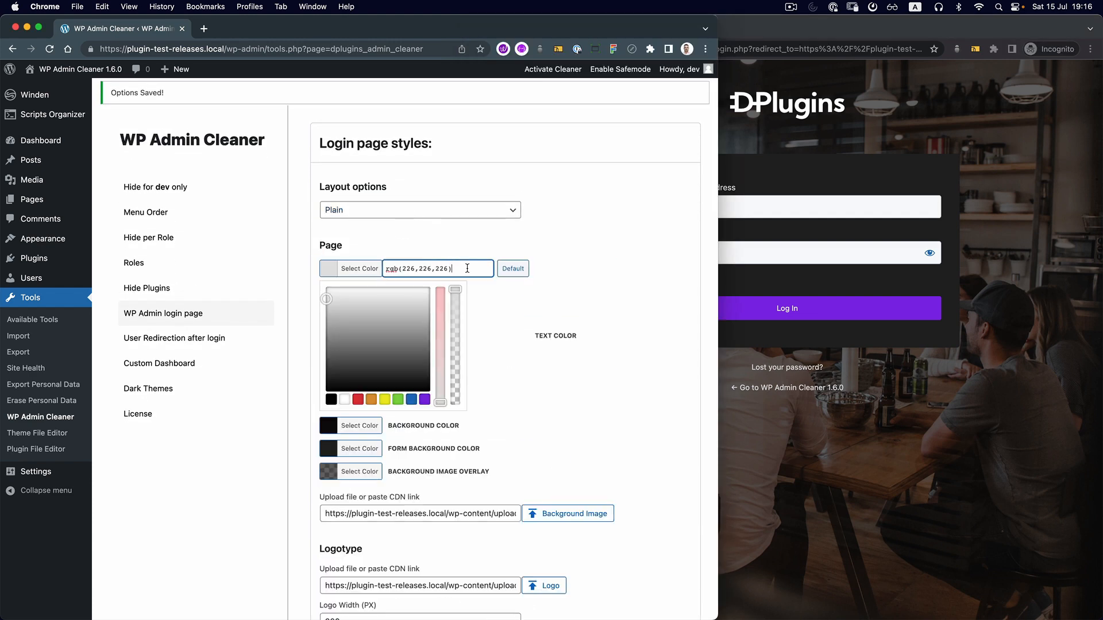
pyautogui.press('BackSpace')
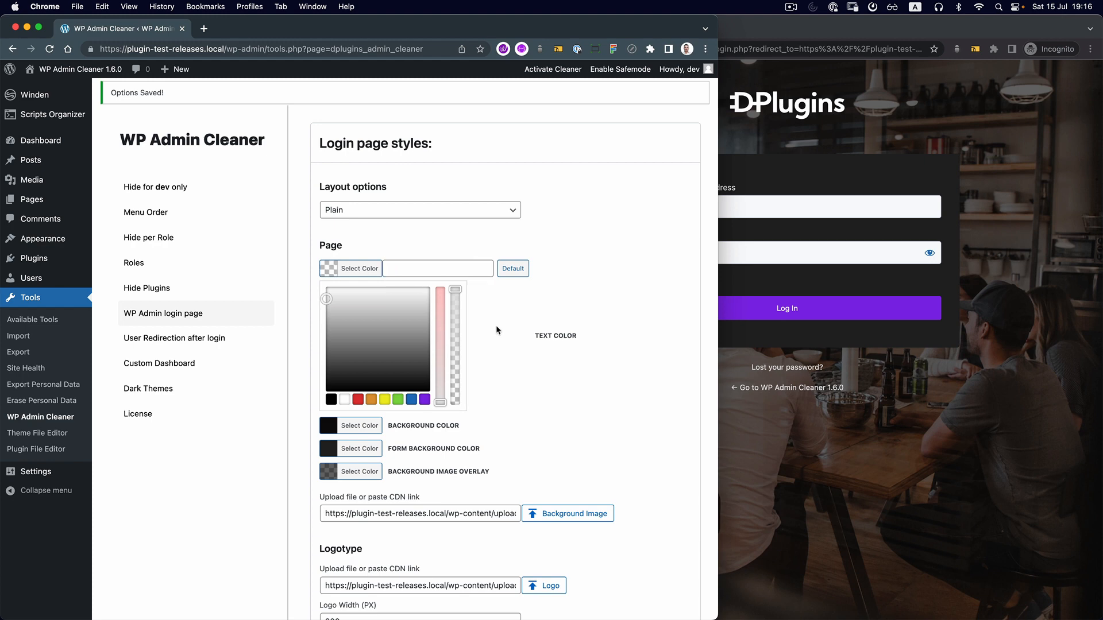
# - Clear the page background color and the form background color values in the login page styles
pyautogui.click(368, 422)
pyautogui.tripleClick(453, 292)
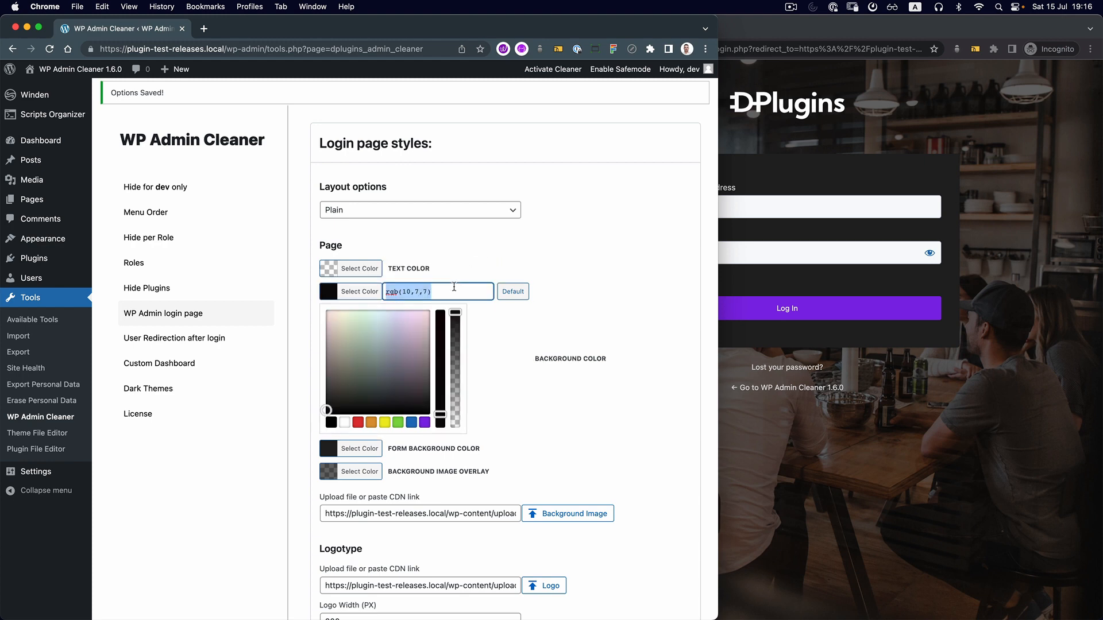
pyautogui.press('BackSpace')
pyautogui.click(584, 303)
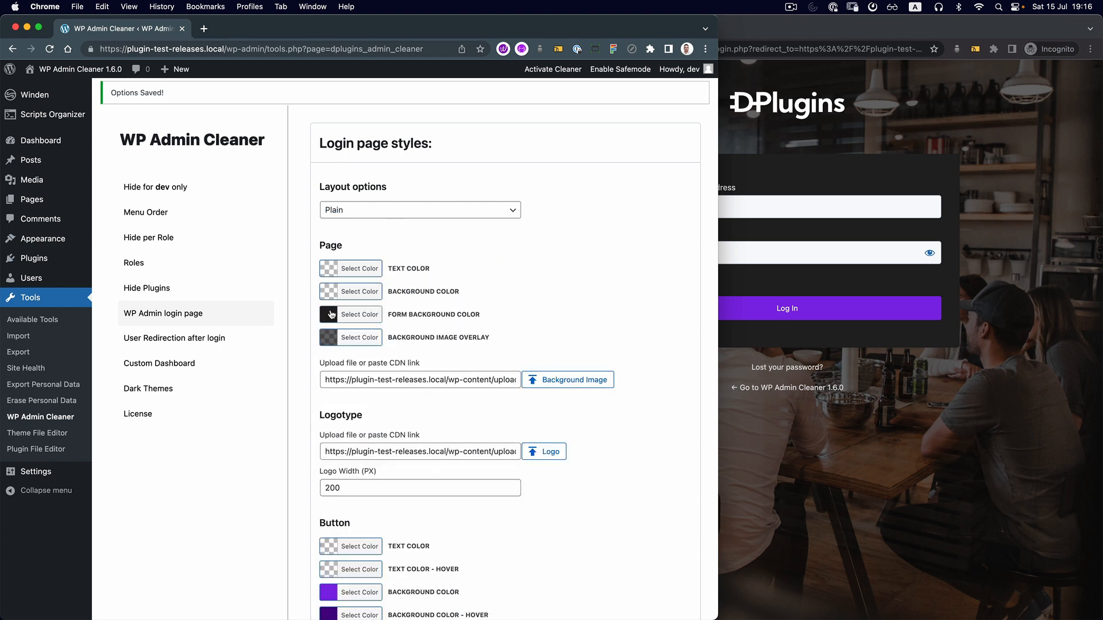
pyautogui.click(356, 314)
pyautogui.tripleClick(458, 315)
pyautogui.press('BackSpace')
pyautogui.click(572, 384)
# - Clear the background image overlay color value in the login page styles
pyautogui.scroll(-3, 573, 384)
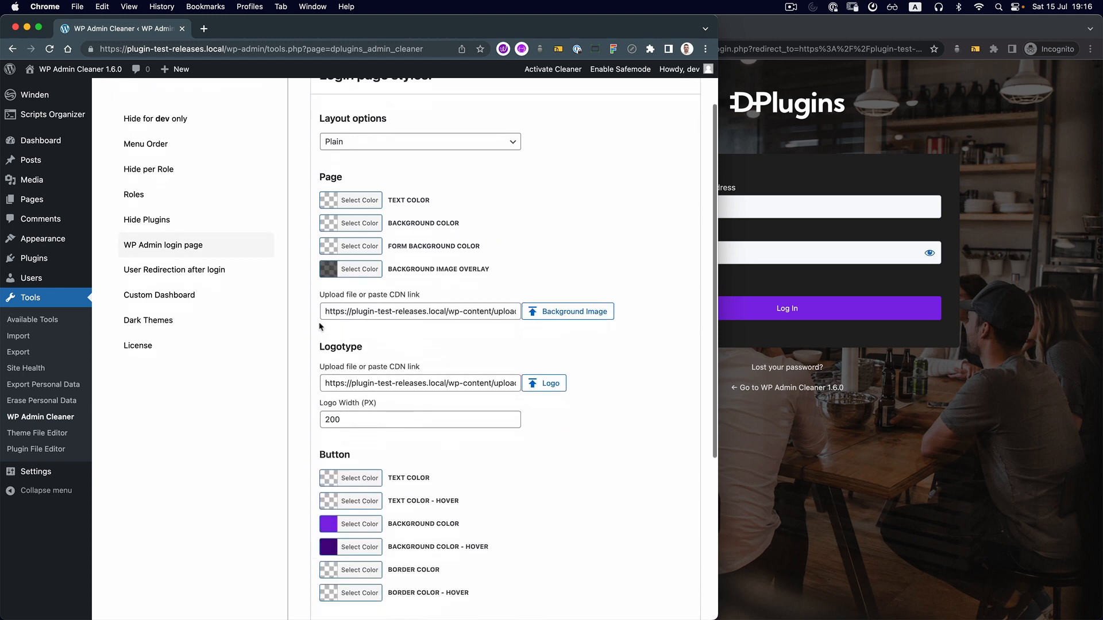
pyautogui.click(356, 269)
pyautogui.tripleClick(389, 271)
pyautogui.press('BackSpace')
pyautogui.click(567, 283)
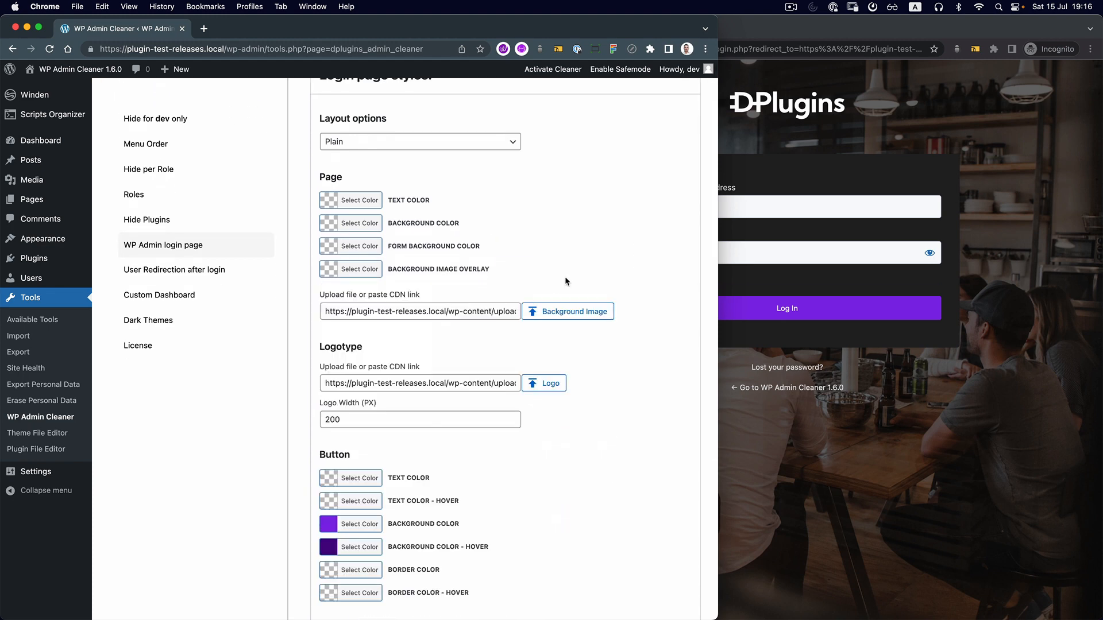
# - Save the cleared page colors and reload the login page to preview them
pyautogui.scroll(-9, 374, 611)
pyautogui.click(375, 613)
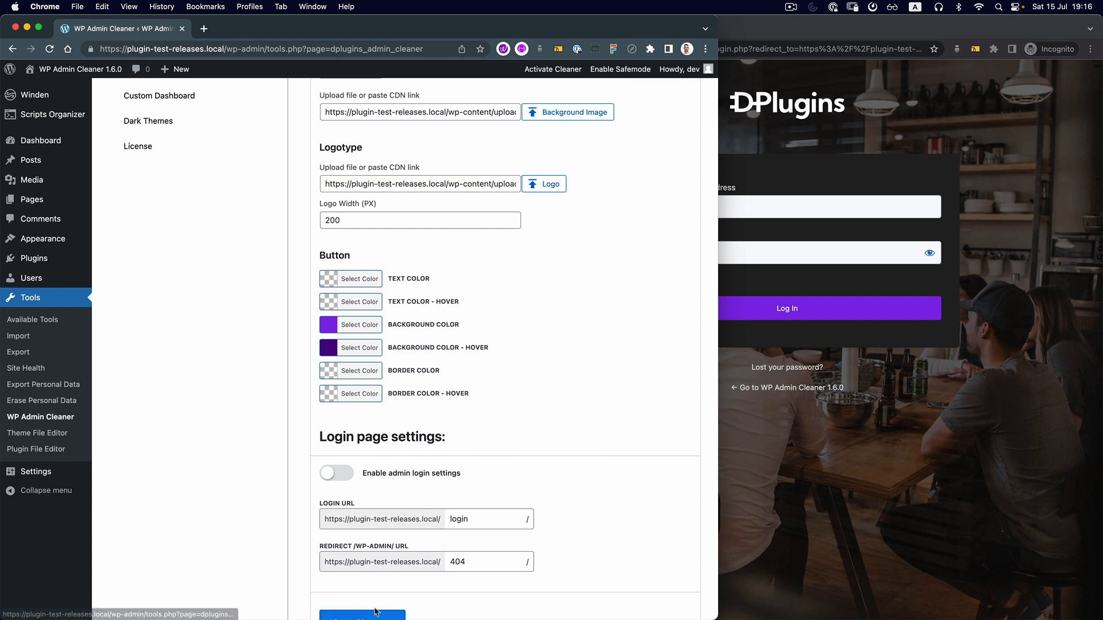
pyautogui.click(725, 423)
pyautogui.press('super+r')
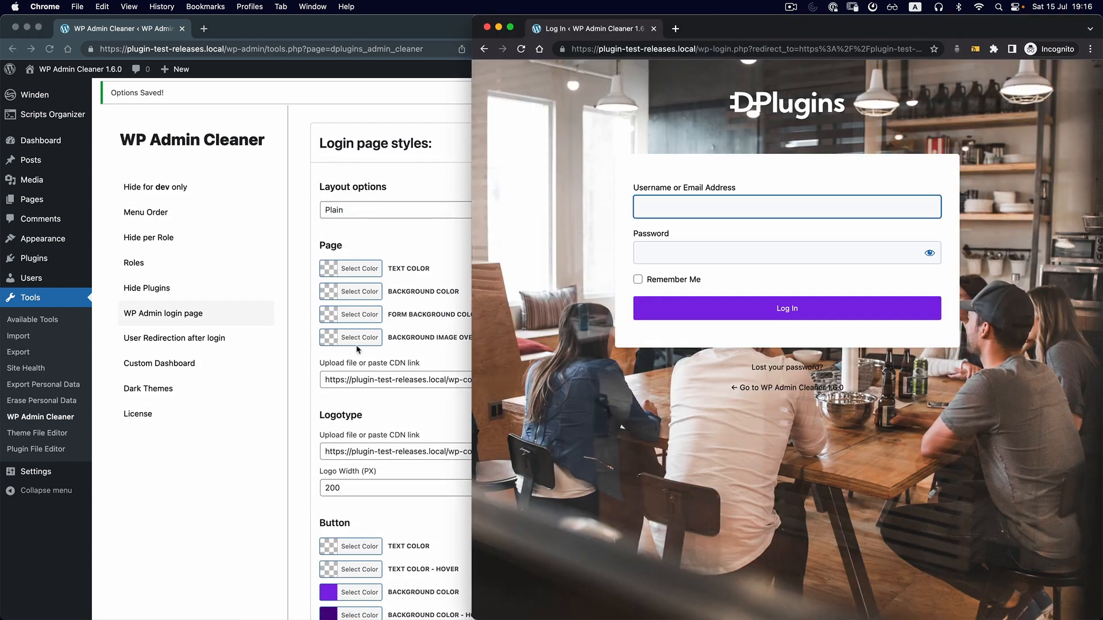
# - Choose the coffe-shop-with-wooden-walls-unfocused-scaled.jpg image from the media library as the login page background
pyautogui.click(295, 407)
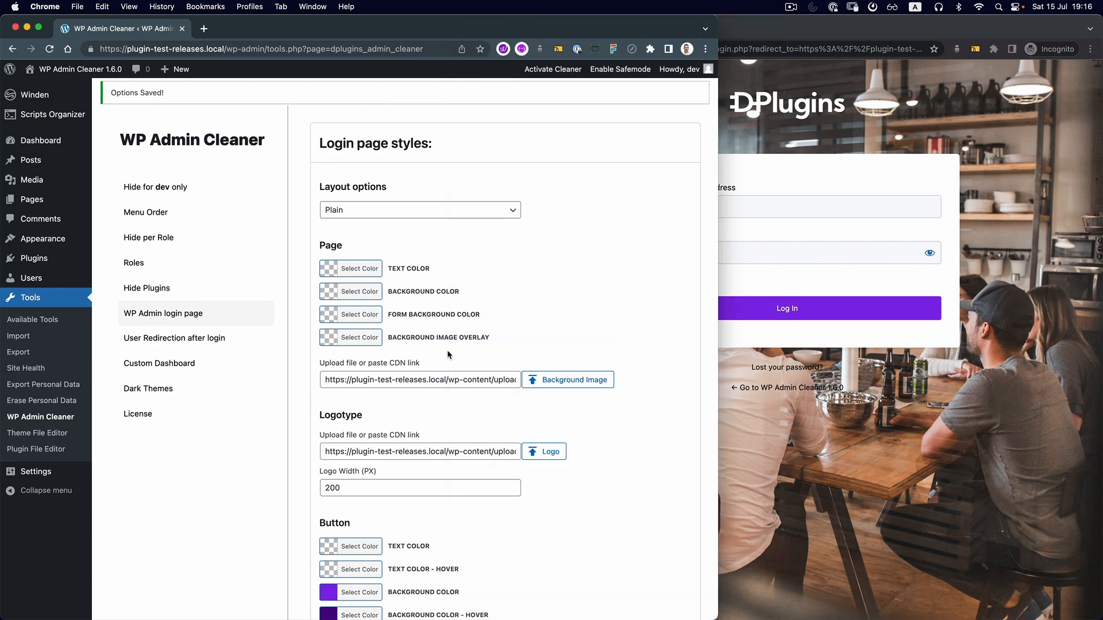
pyautogui.click(545, 379)
pyautogui.click(396, 227)
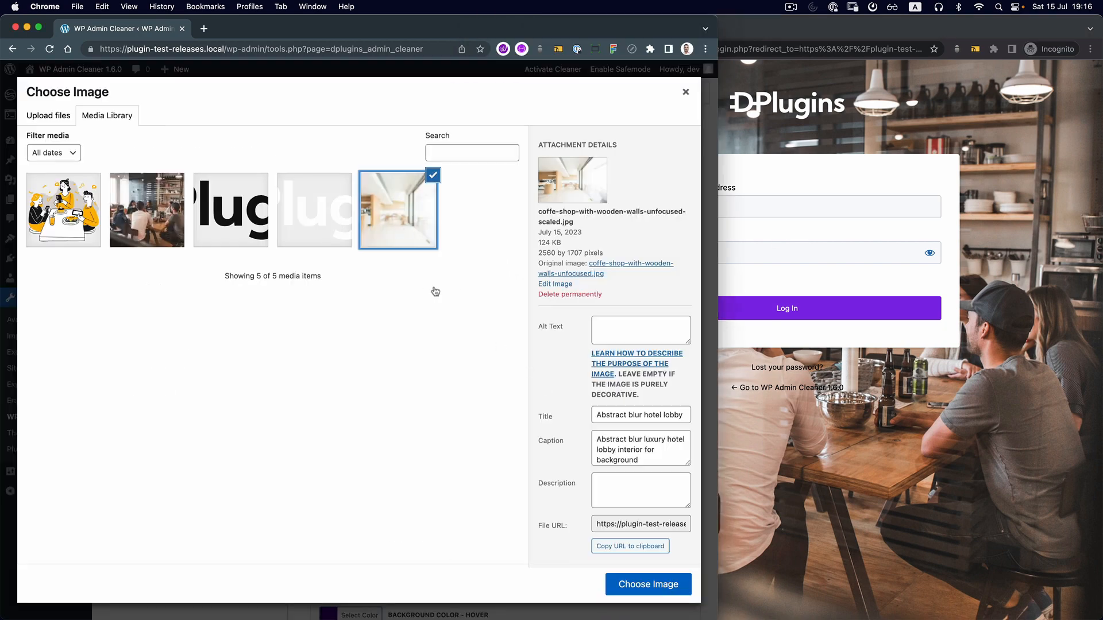
pyautogui.click(661, 586)
# - Choose the dark DPlugins logo from the media library as the login page logotype
pyautogui.click(532, 459)
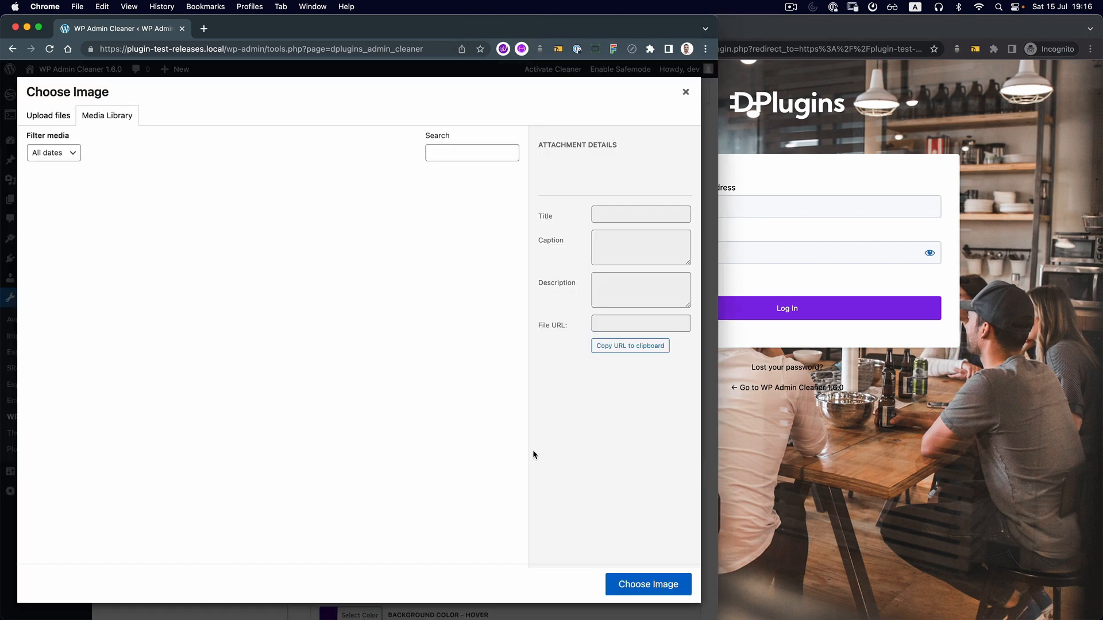
pyautogui.click(252, 215)
pyautogui.click(643, 587)
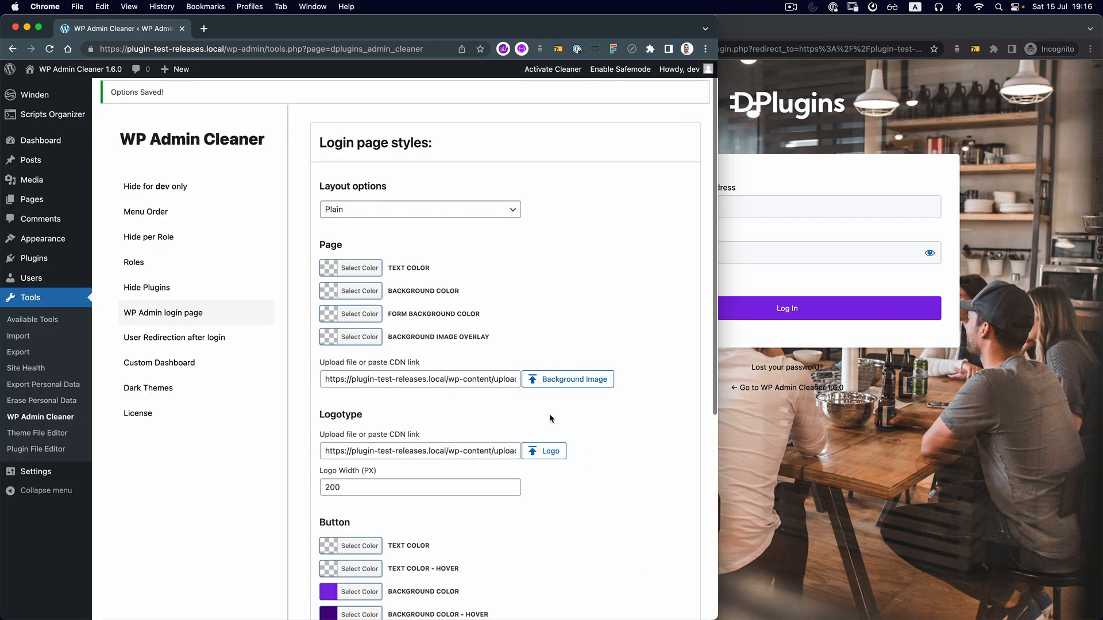
# - Save the new background image and logo, and reload the login page to preview them
pyautogui.scroll(-10, 402, 517)
pyautogui.click(772, 531)
pyautogui.press('super+r')
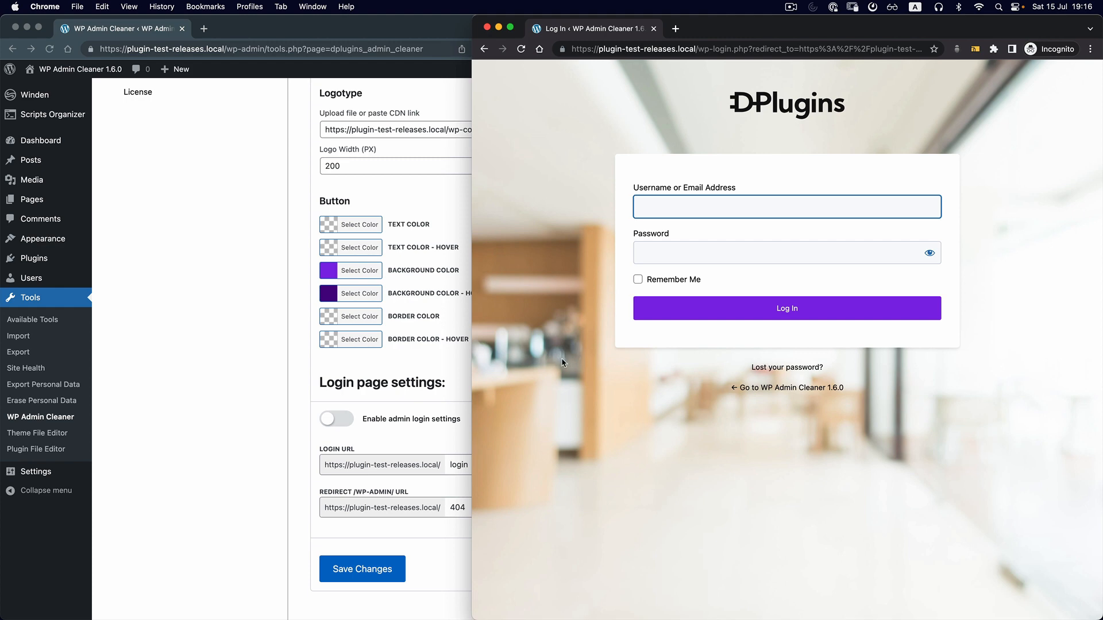
pyautogui.click(362, 569)
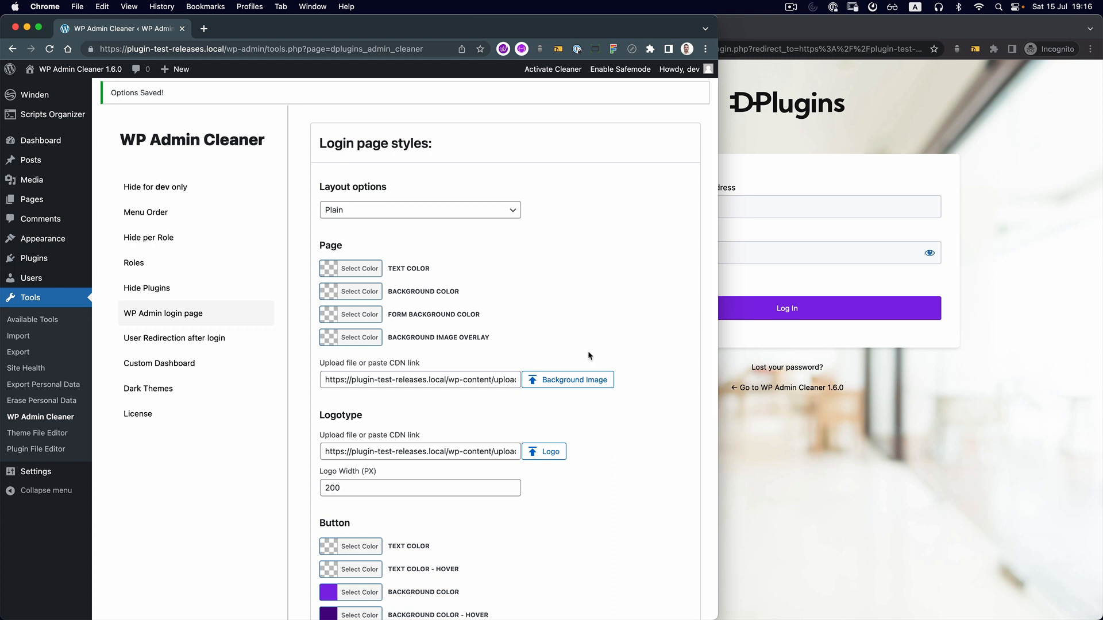
pyautogui.click(851, 436)
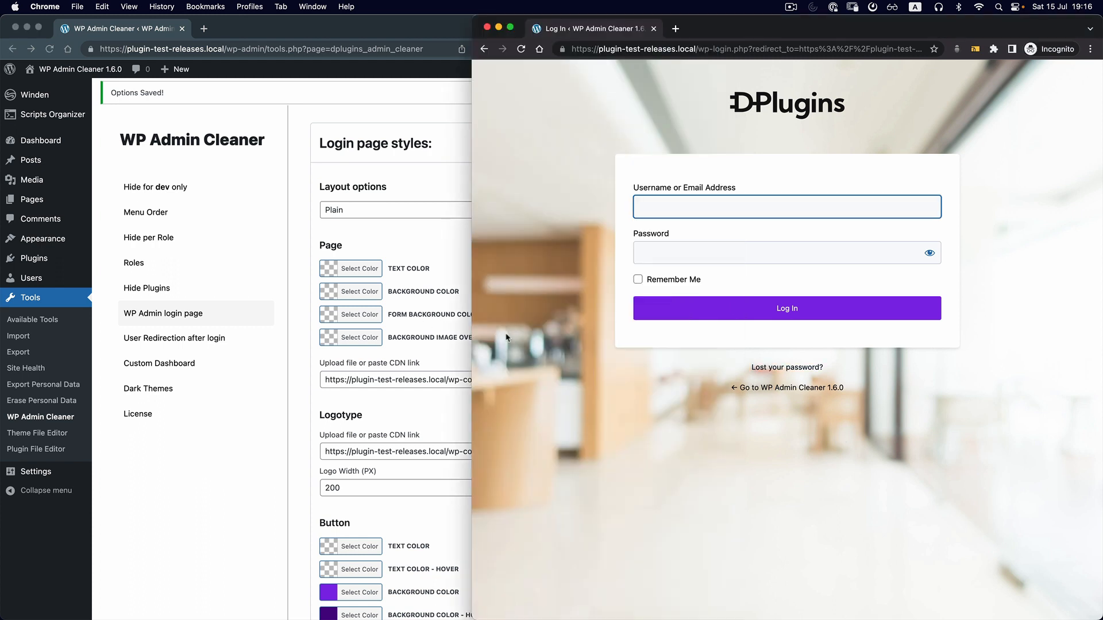
# - Set the page text color to blue, rgb(30,115,190), save it, and preview the login page
pyautogui.click(313, 287)
pyautogui.click(328, 273)
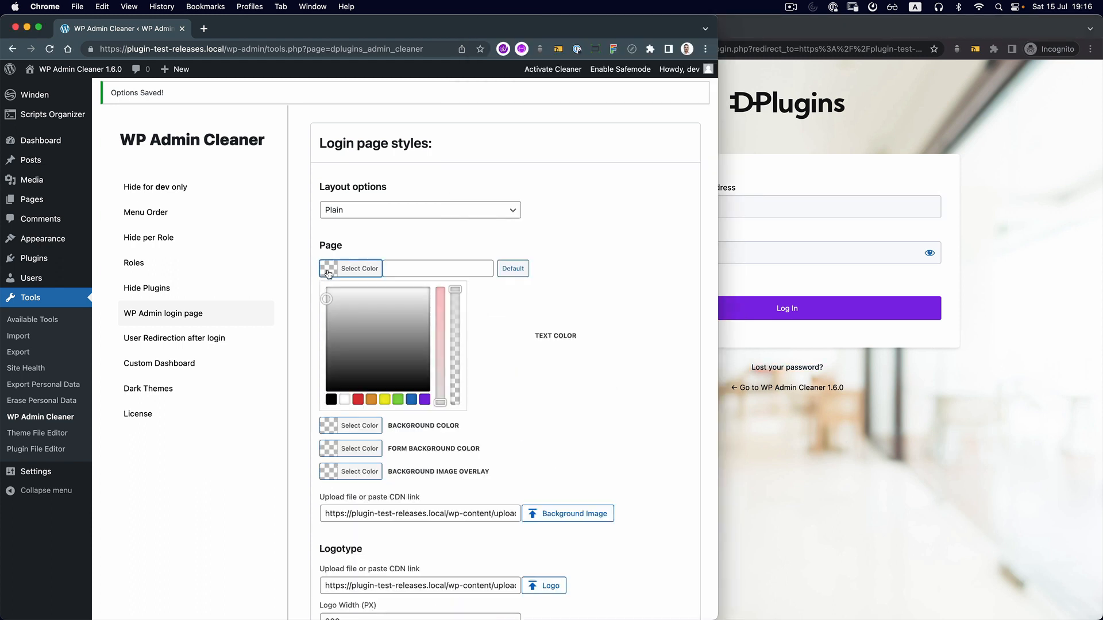
pyautogui.click(412, 400)
pyautogui.scroll(-10, 372, 569)
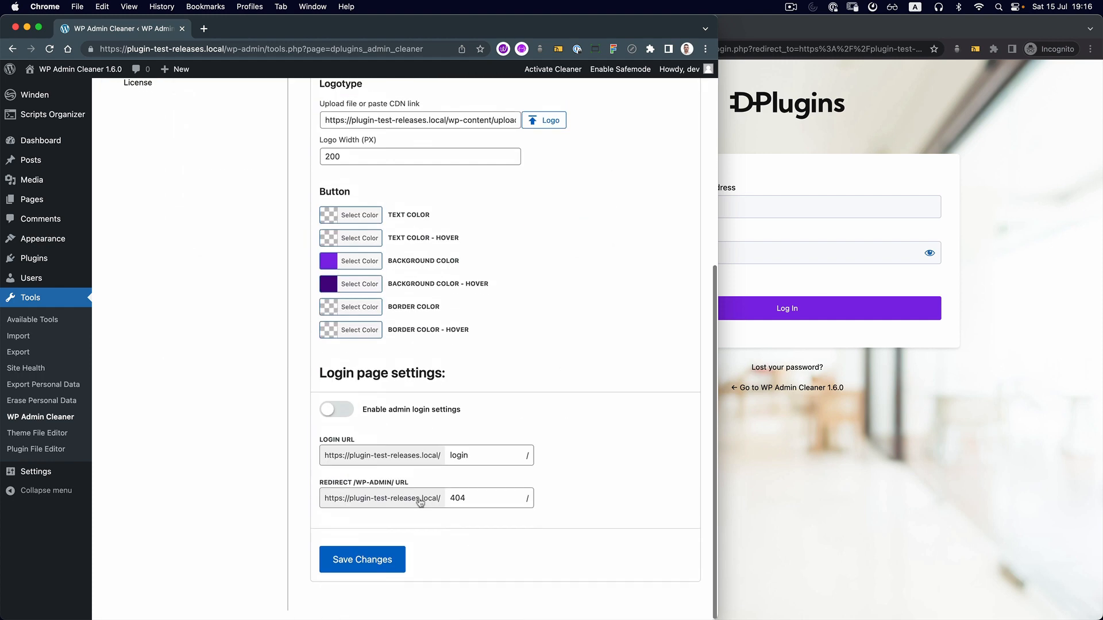
pyautogui.click(372, 569)
pyautogui.click(824, 487)
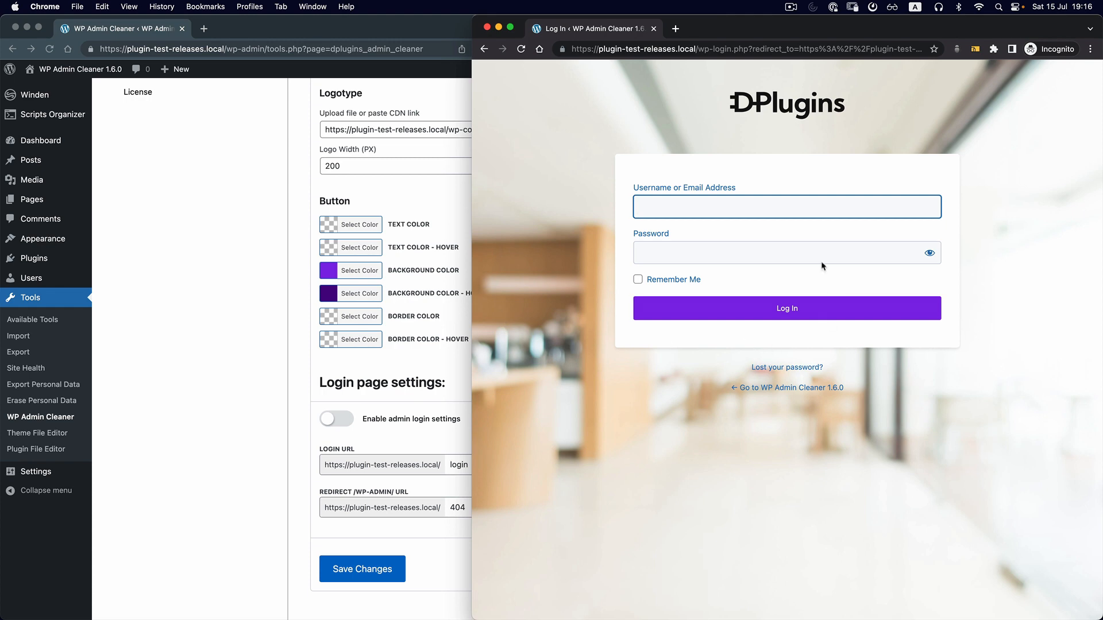
# - Switch the login page layout to Plain dark and clear the page text color value
pyautogui.click(300, 384)
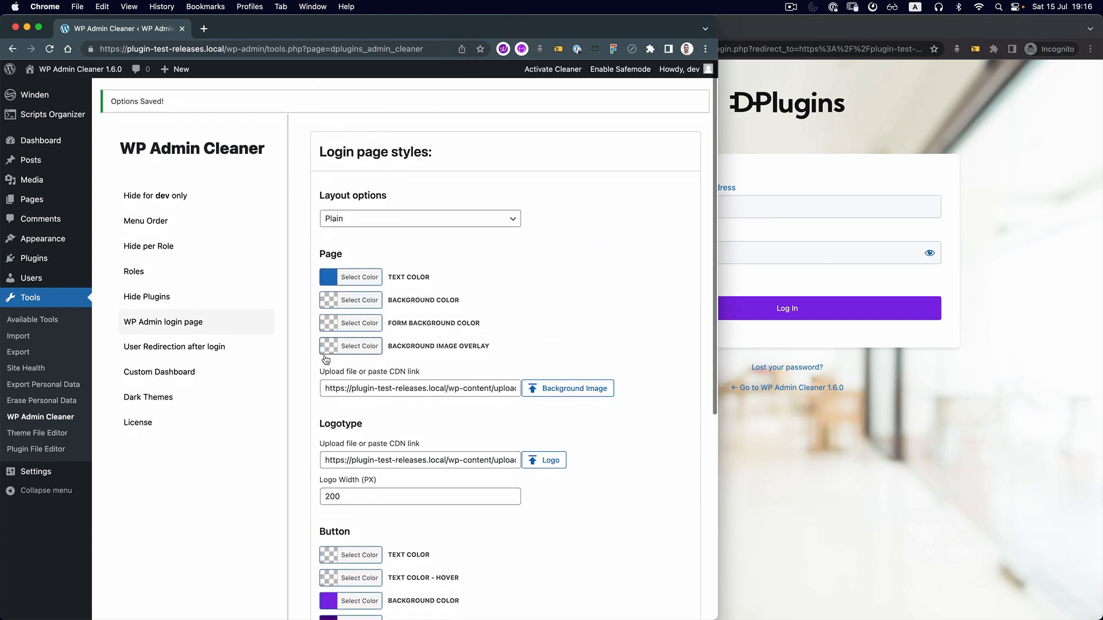
pyautogui.click(386, 210)
pyautogui.click(381, 224)
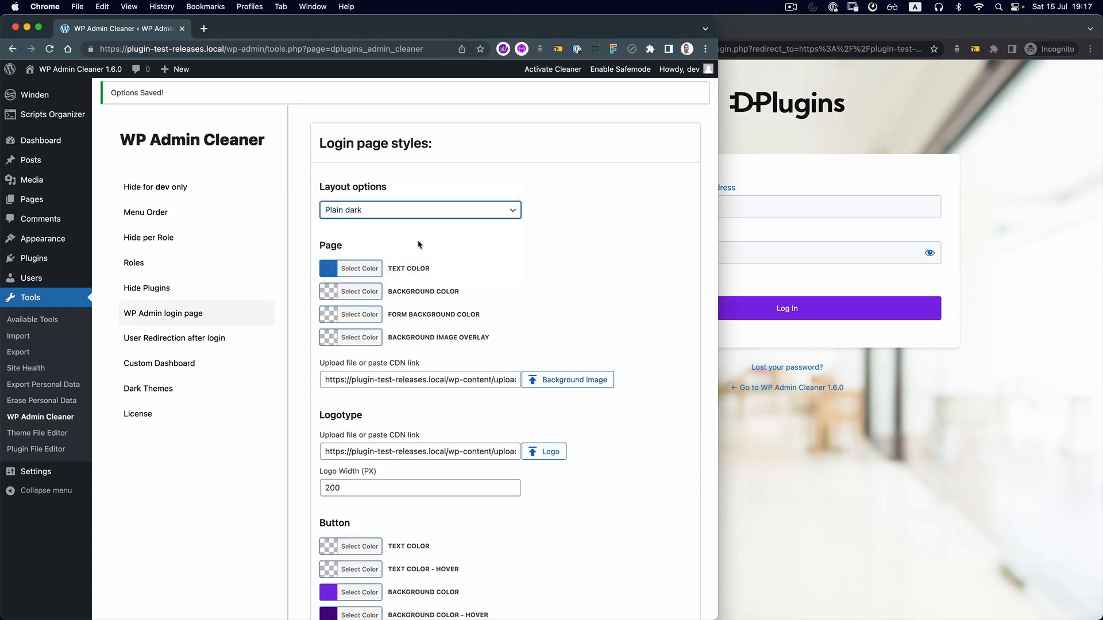
pyautogui.click(327, 269)
pyautogui.tripleClick(450, 266)
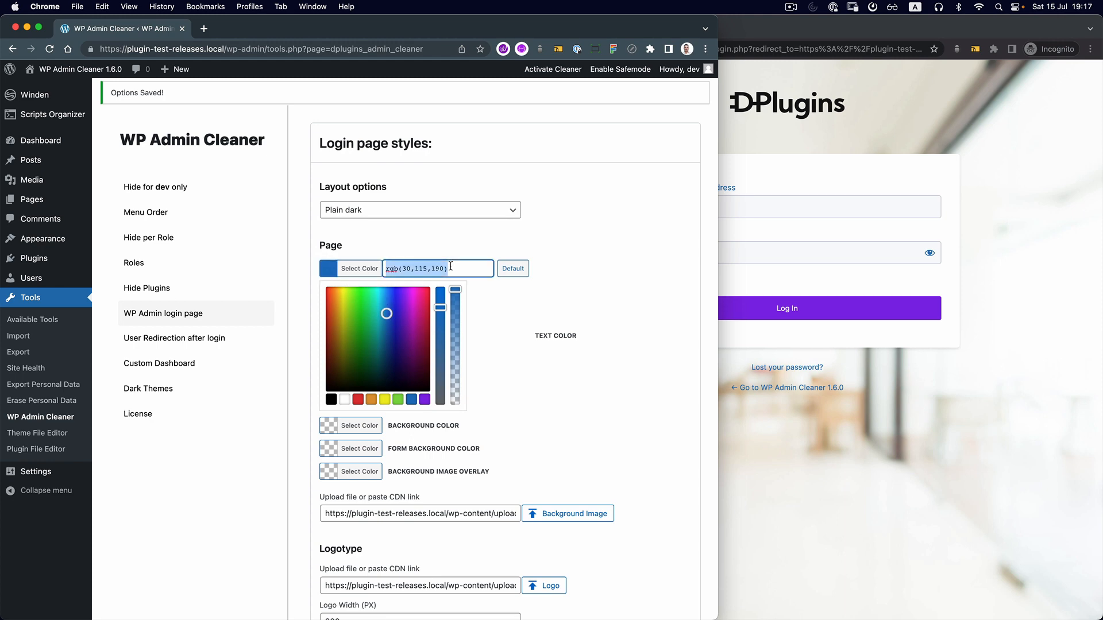
pyautogui.press('BackSpace')
pyautogui.click(583, 273)
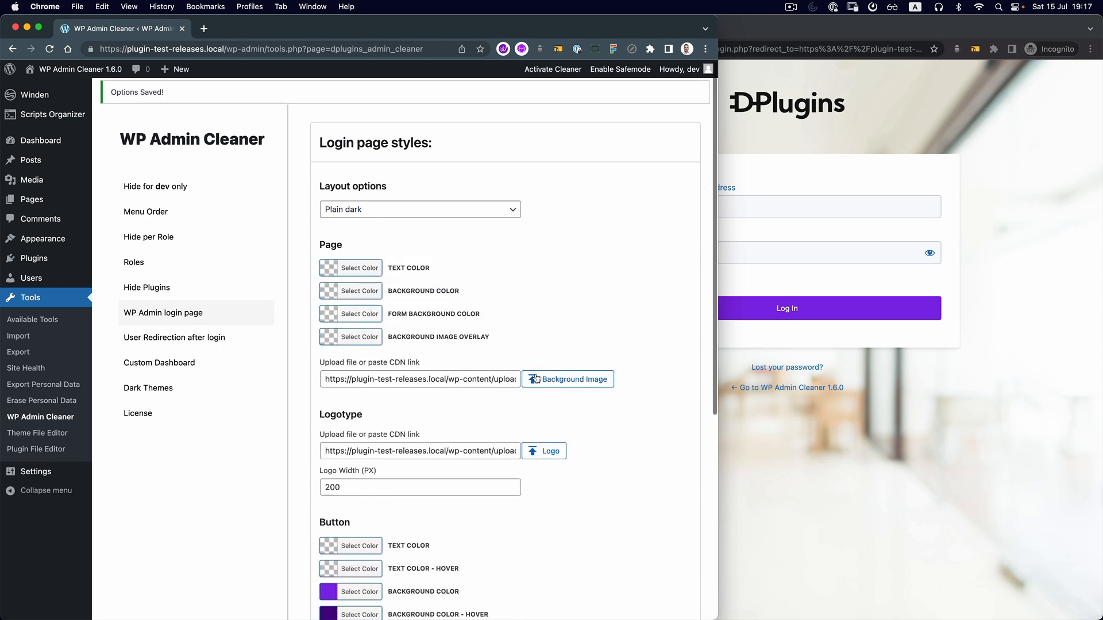
# - Save the Plain dark layout, reload the login page to preview it, and return to the plugin's login page styles
pyautogui.scroll(-5, 355, 223)
pyautogui.click(361, 569)
pyautogui.click(776, 515)
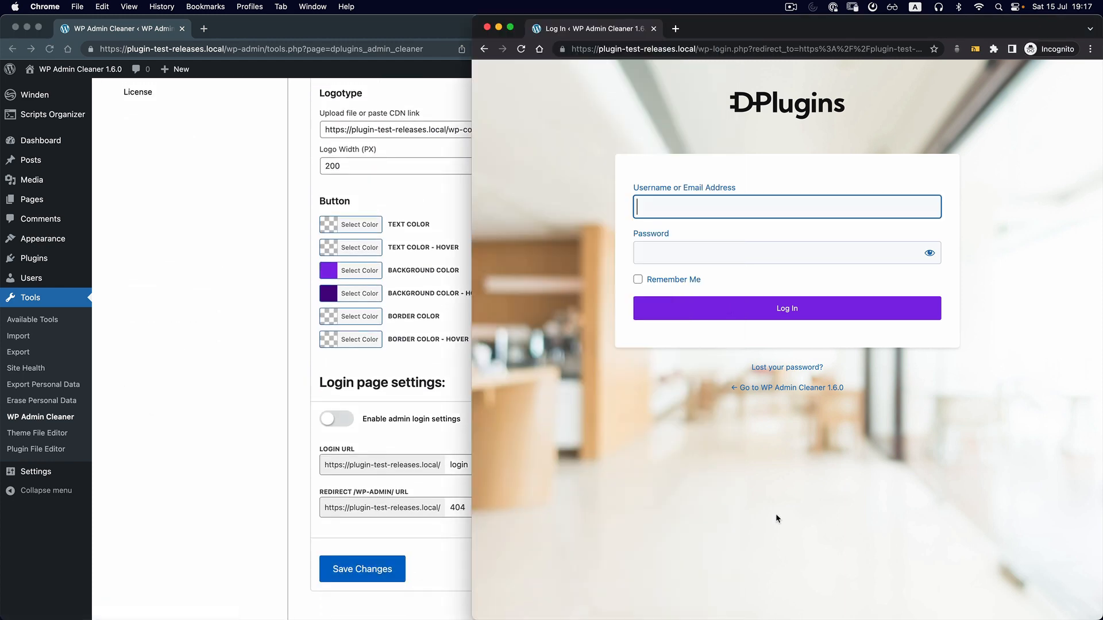
pyautogui.press('super+r')
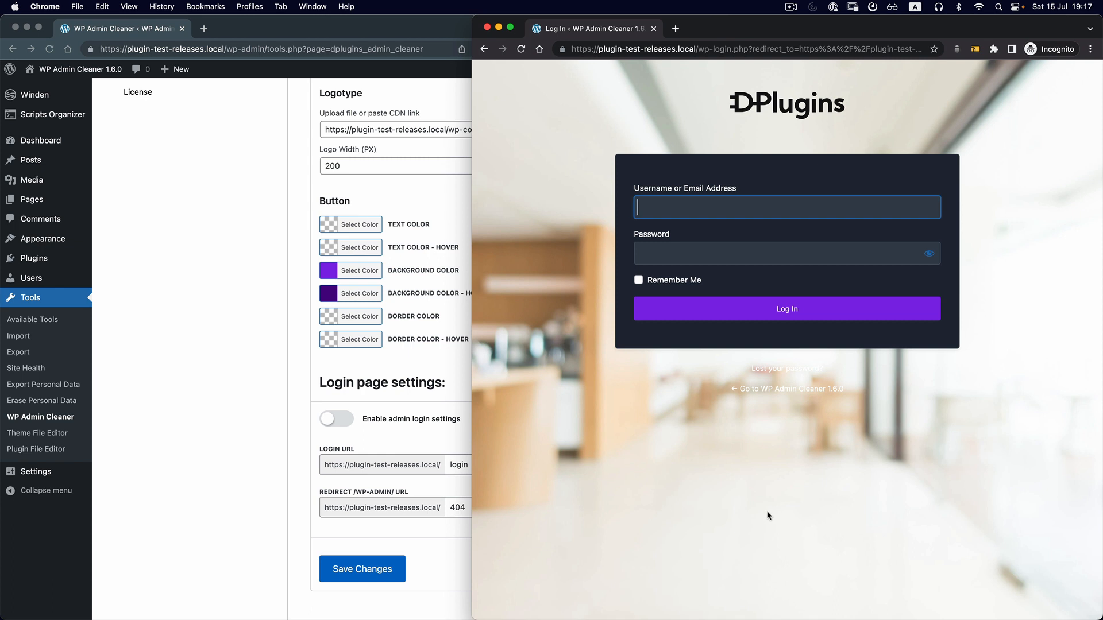
pyautogui.click(354, 403)
pyautogui.scroll(5, 414, 411)
pyautogui.click(418, 393)
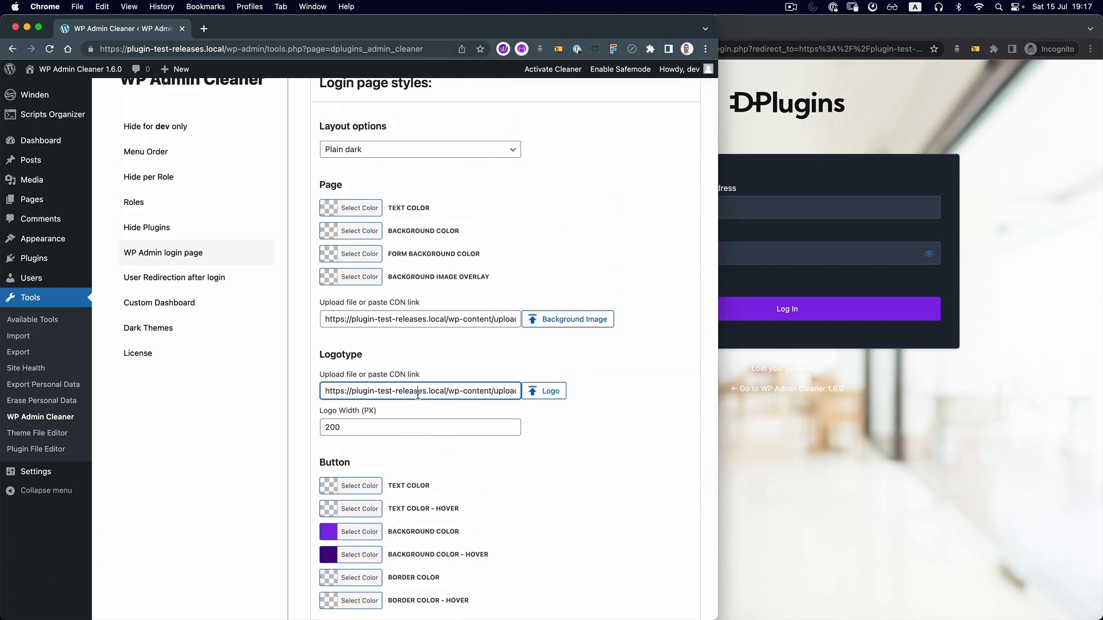
pyautogui.tripleClick(417, 394)
pyautogui.press('BackSpace')
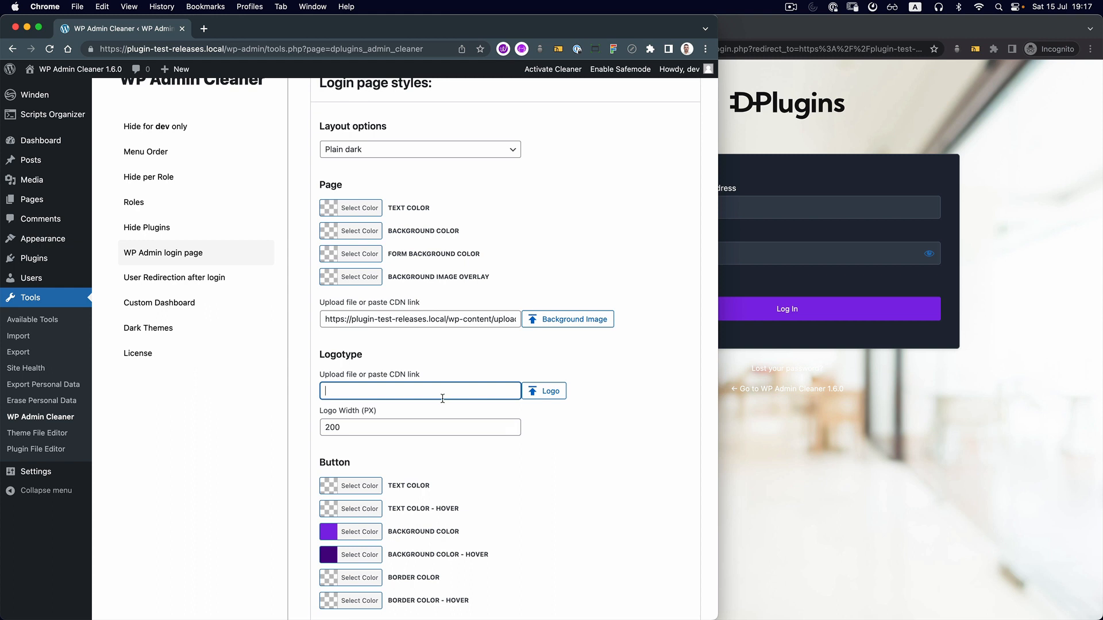
pyautogui.press('super+z')
# - Remove the background image link, save the change, and reload the login page to preview it
pyautogui.tripleClick(408, 319)
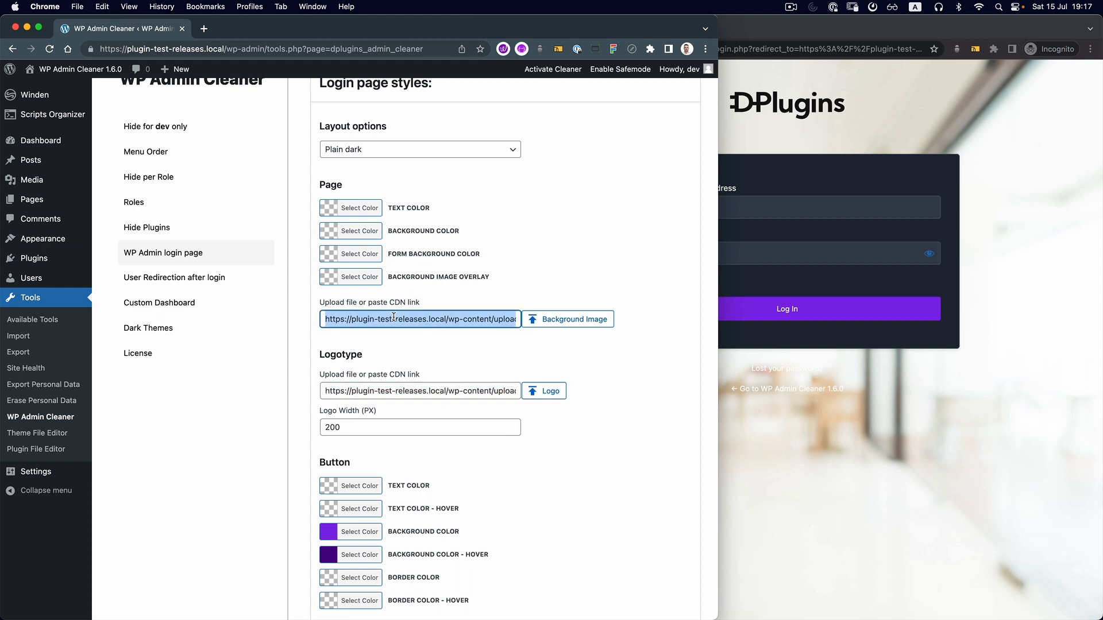
pyautogui.press('BackSpace')
pyautogui.scroll(-5, 390, 528)
pyautogui.click(366, 578)
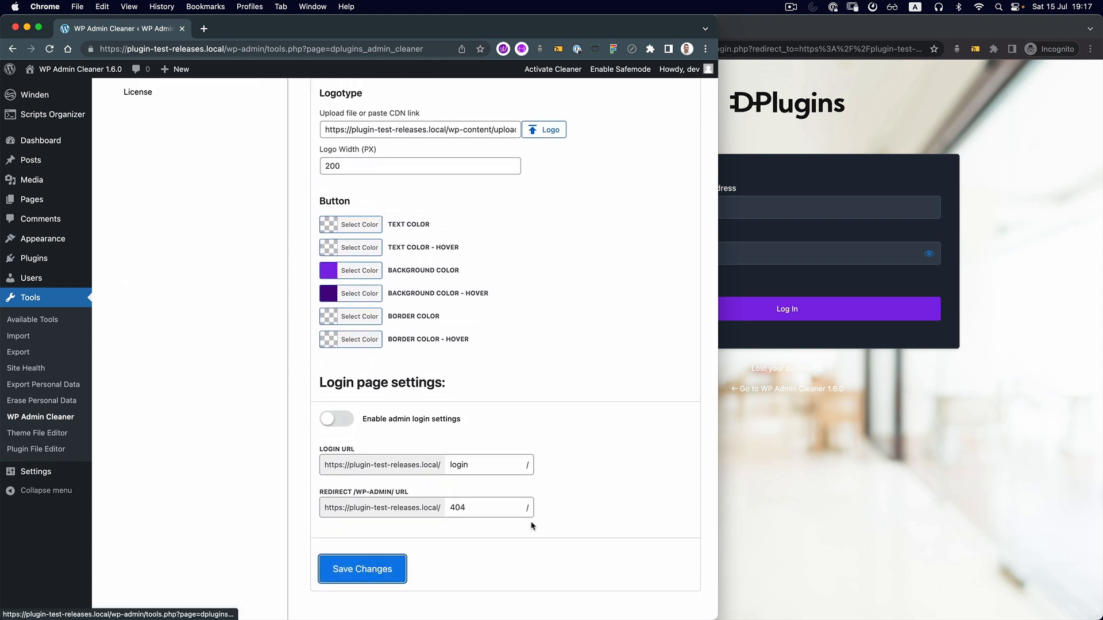
pyautogui.click(834, 473)
pyautogui.press('super+r')
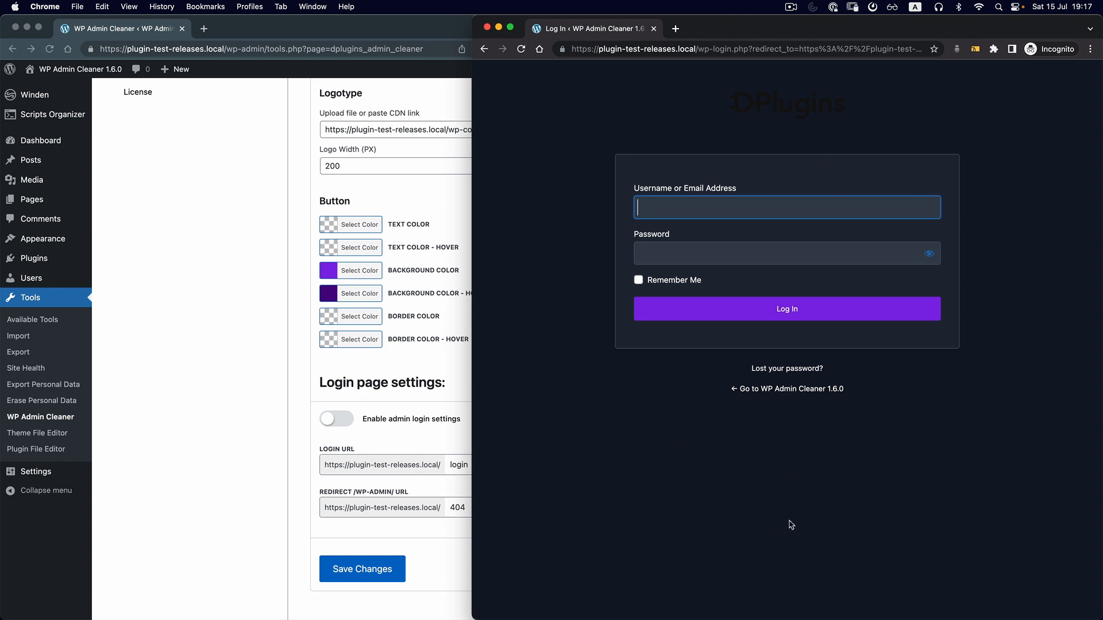
# - Set the page background color to a vivid purple in the login page styles
pyautogui.click(451, 398)
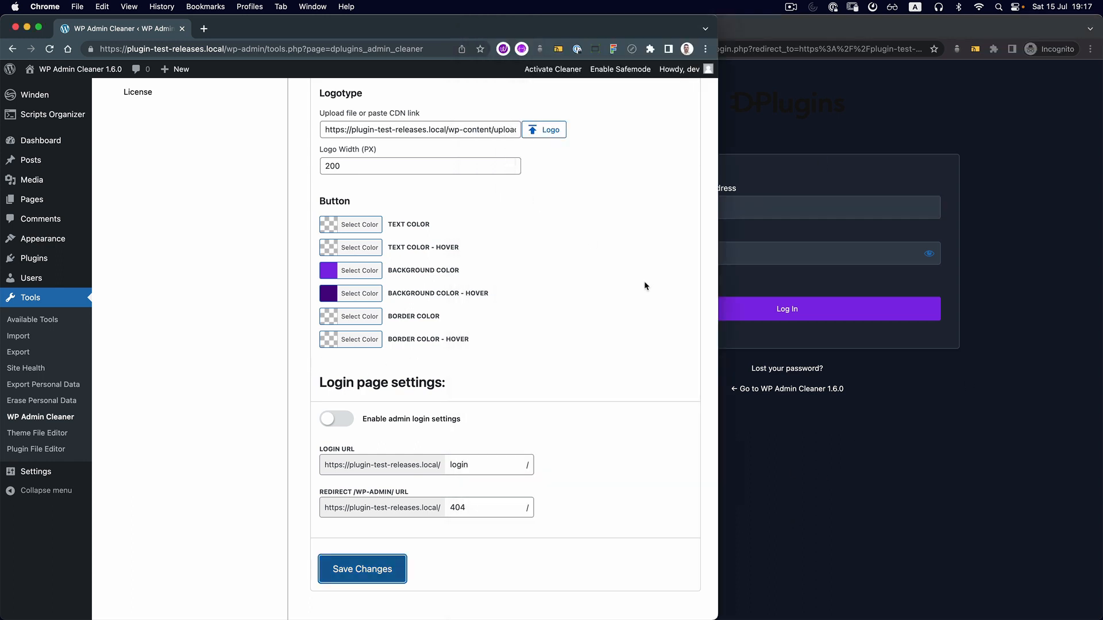
pyautogui.scroll(5, 577, 264)
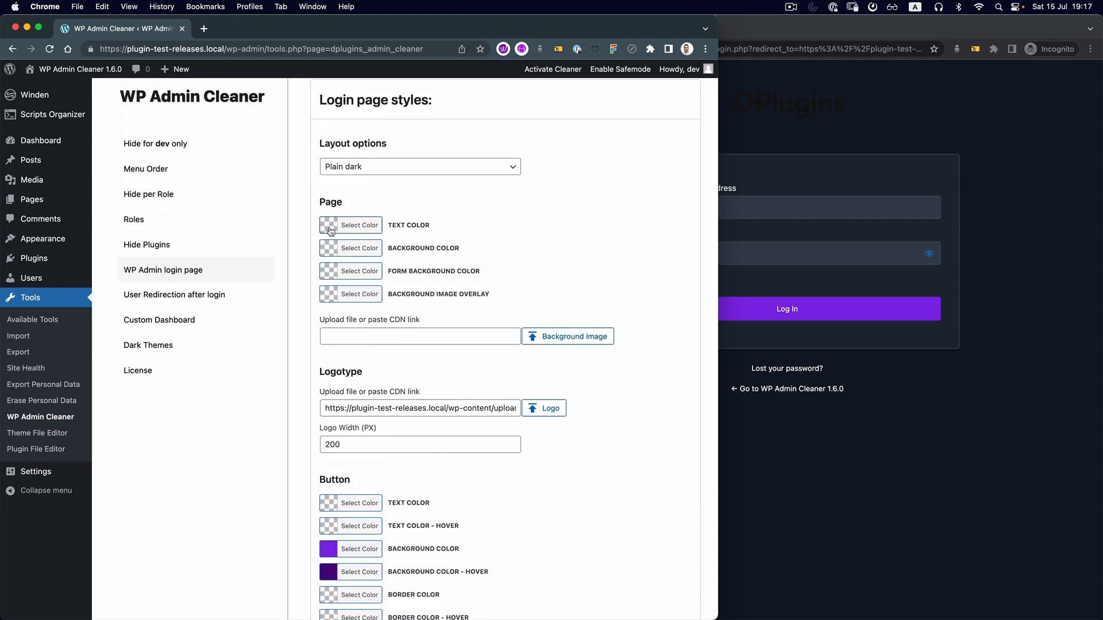
pyautogui.click(330, 248)
pyautogui.moveTo(414, 348); pyautogui.dragTo(399, 335)
pyautogui.moveTo(441, 370); pyautogui.dragTo(446, 274)
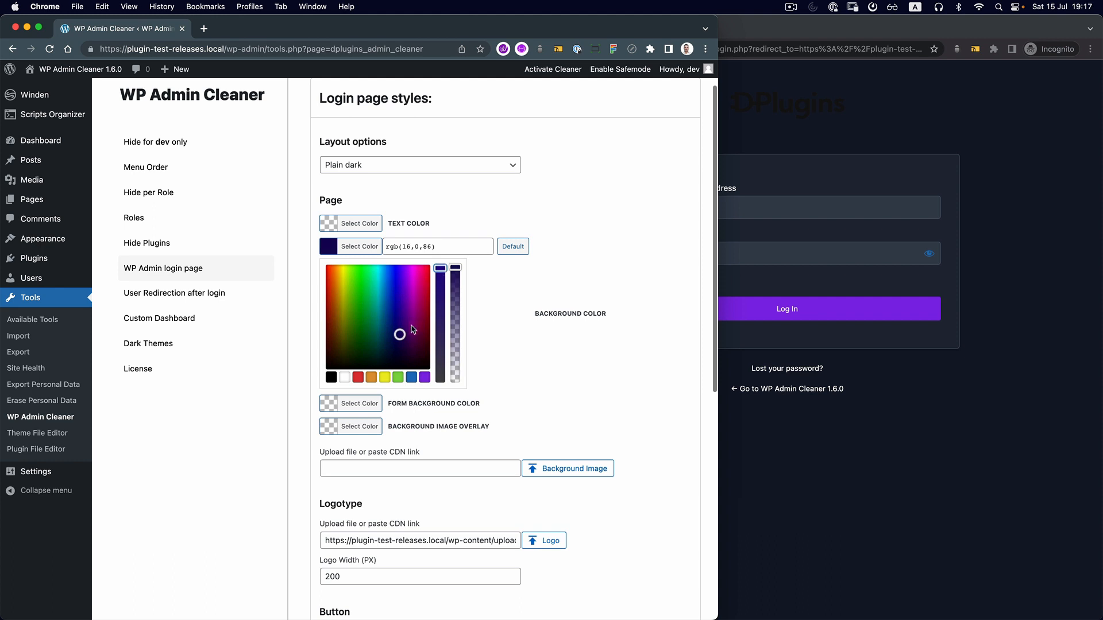
pyautogui.moveTo(414, 332); pyautogui.dragTo(413, 311)
pyautogui.click(556, 376)
# - Save the purple page background and reload the login page to preview it
pyautogui.scroll(-5, 556, 376)
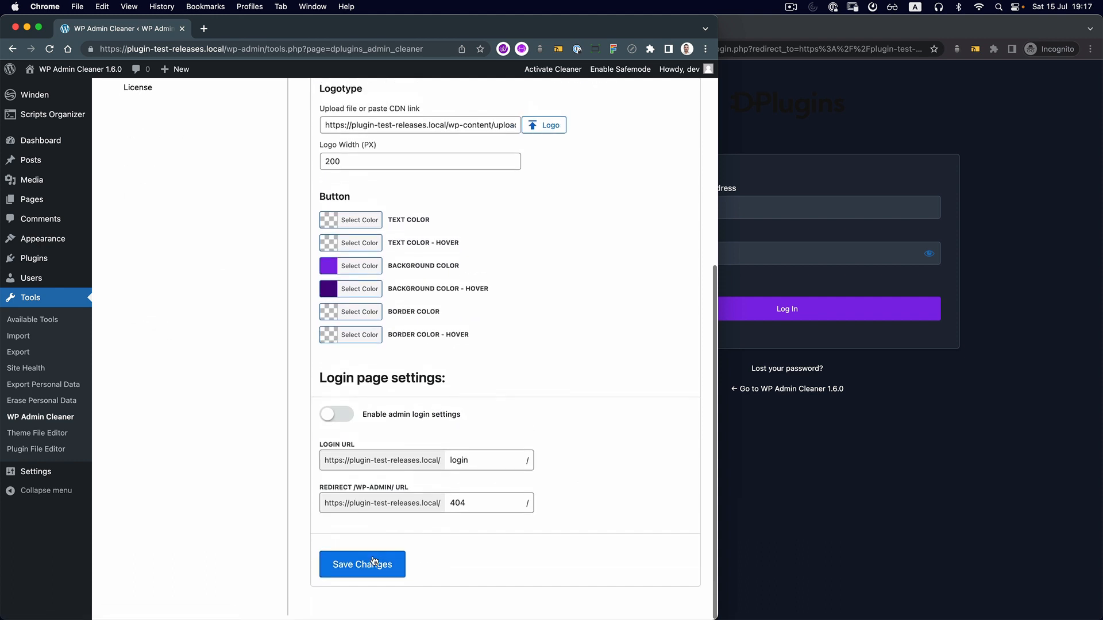
pyautogui.click(778, 515)
pyautogui.press('super+r')
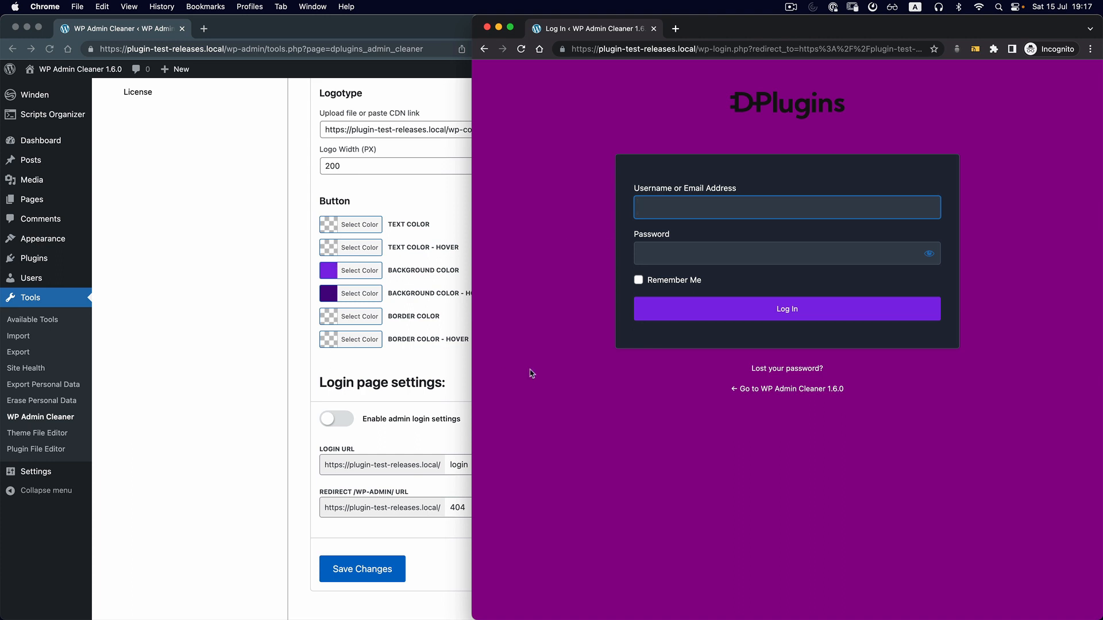
# - Clear the button's hover background color and its normal background color
pyautogui.click(298, 305)
pyautogui.click(331, 294)
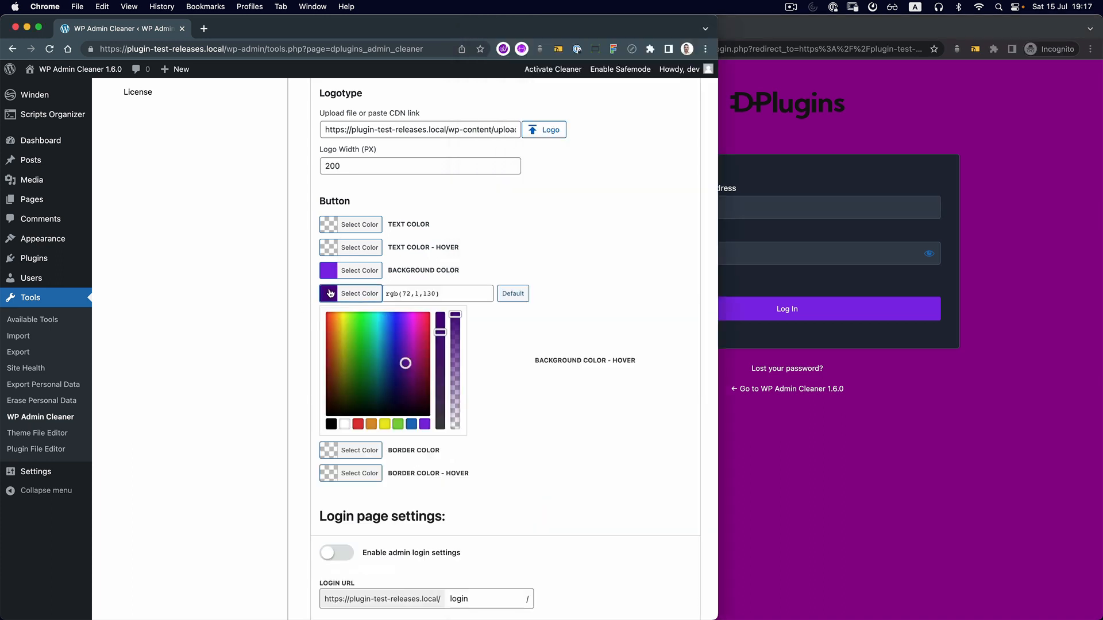
pyautogui.click(455, 295)
pyautogui.press('super+a')
pyautogui.press('BackSpace')
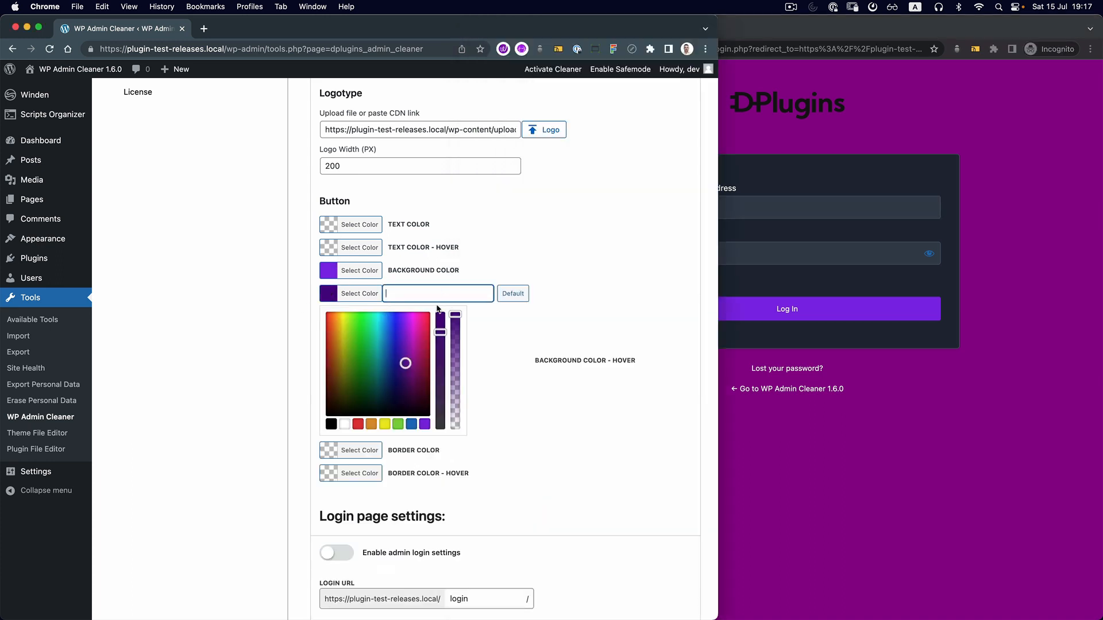
pyautogui.click(330, 273)
pyautogui.press('super+a')
pyautogui.press('BackSpace')
pyautogui.click(504, 361)
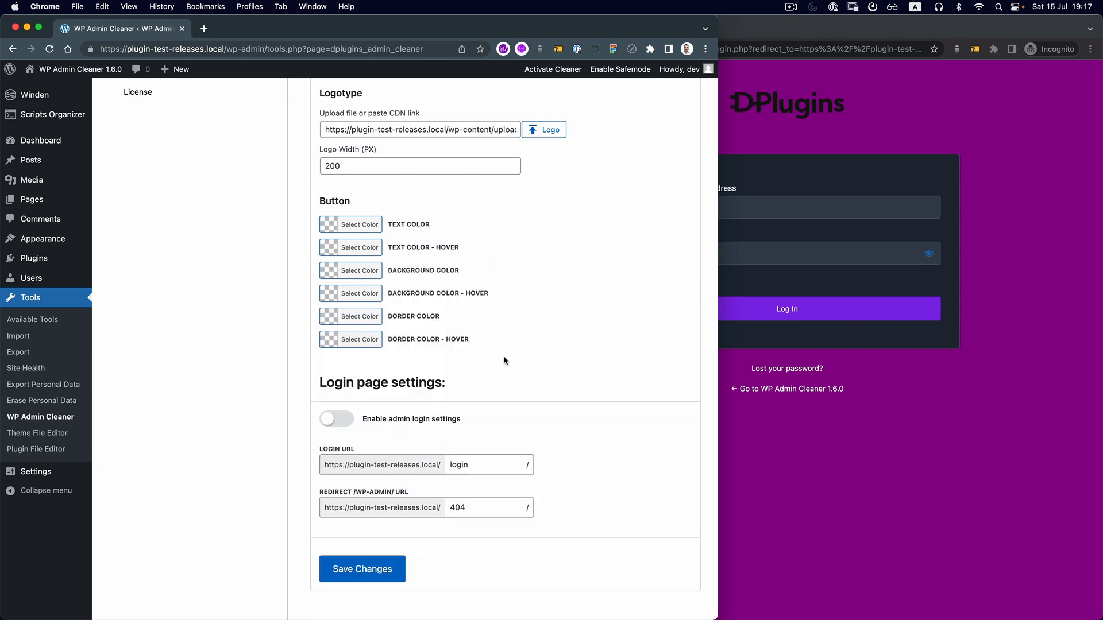
# - Save the cleared button colors and clear the page's background color
pyautogui.click(362, 565)
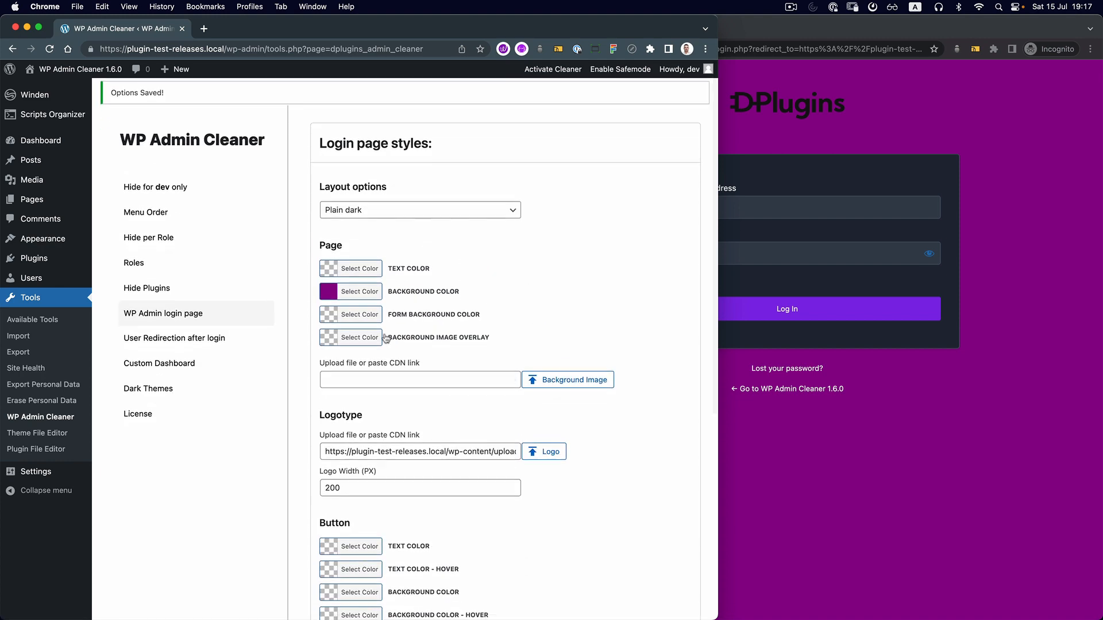
pyautogui.click(353, 291)
pyautogui.press('super+a')
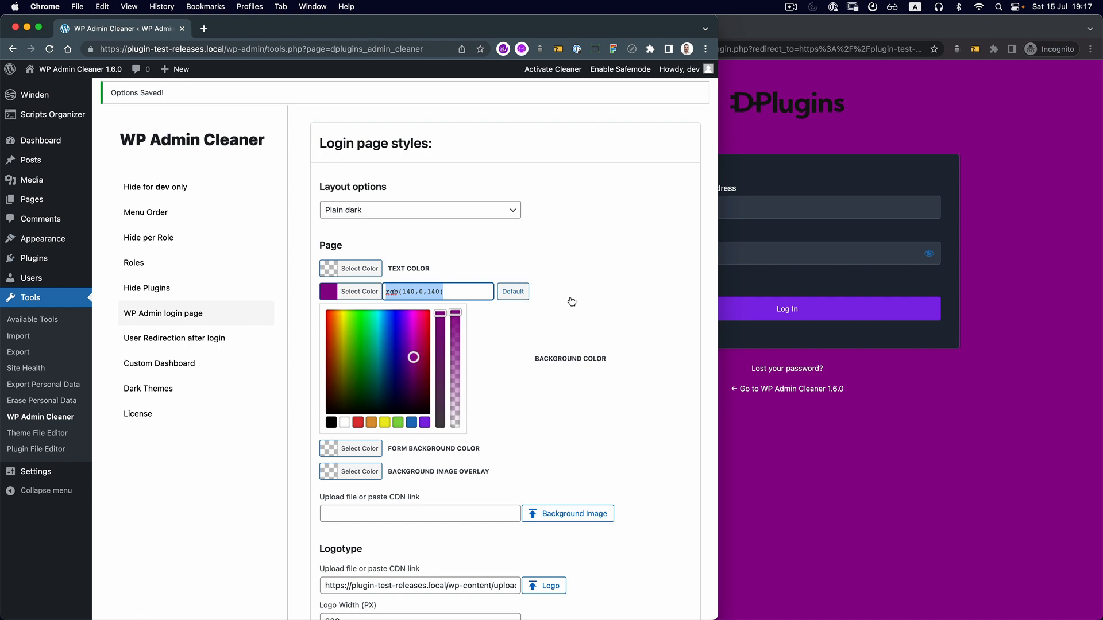
pyautogui.press('BackSpace')
pyautogui.click(583, 294)
# - Save the cleared page background color and reload the login page to preview the plain dark layout
pyautogui.click(775, 451)
pyautogui.press('super+r')
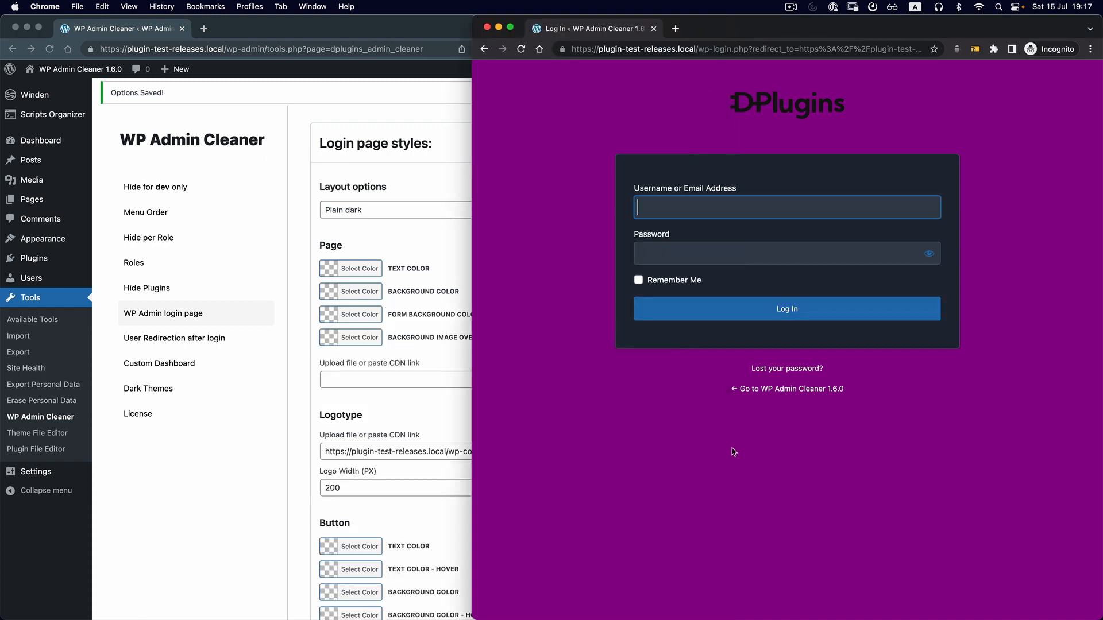
pyautogui.click(403, 359)
pyautogui.scroll(-5, 384, 459)
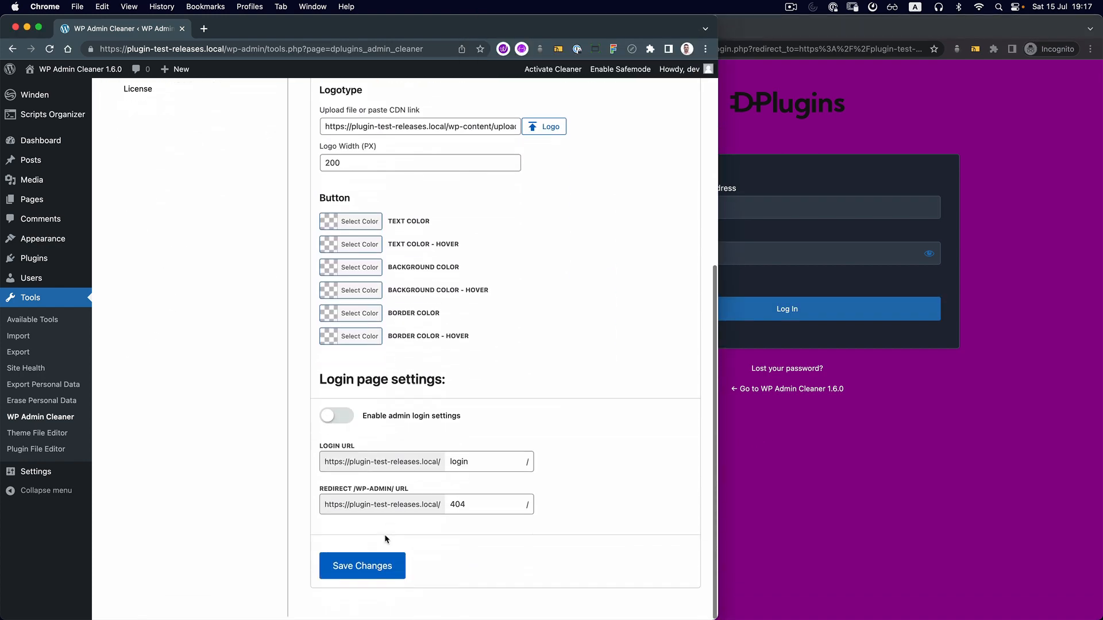
pyautogui.click(362, 568)
pyautogui.click(819, 498)
pyautogui.press('super+r')
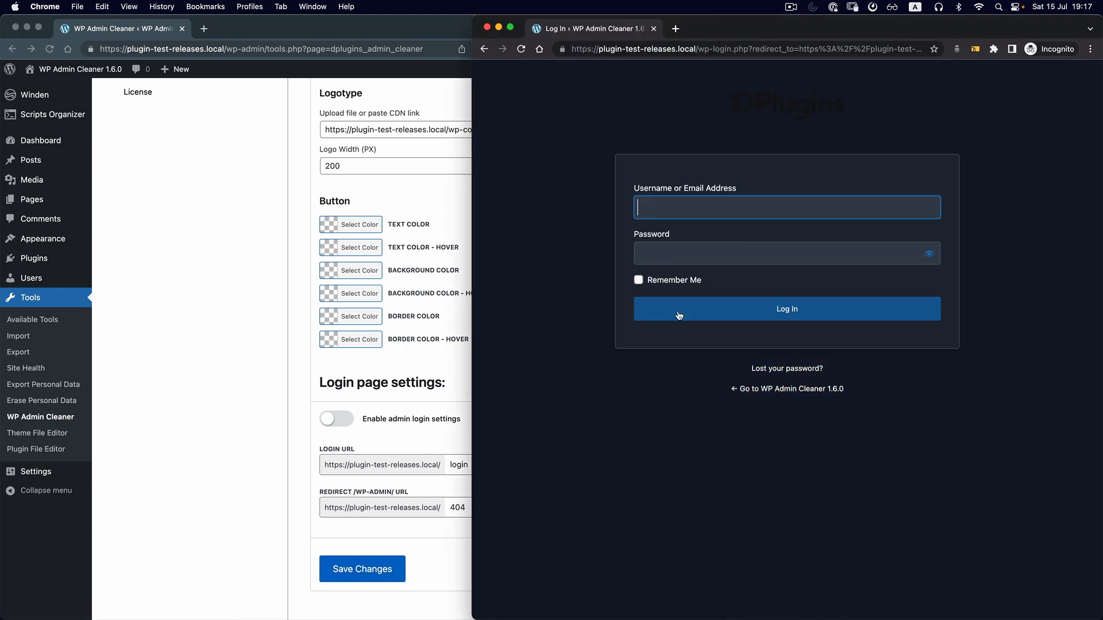
# - Switch the layout to Half Screen Image and choose the bright blurred interior photo from the media library as background image
pyautogui.click(436, 188)
pyautogui.scroll(10, 489, 198)
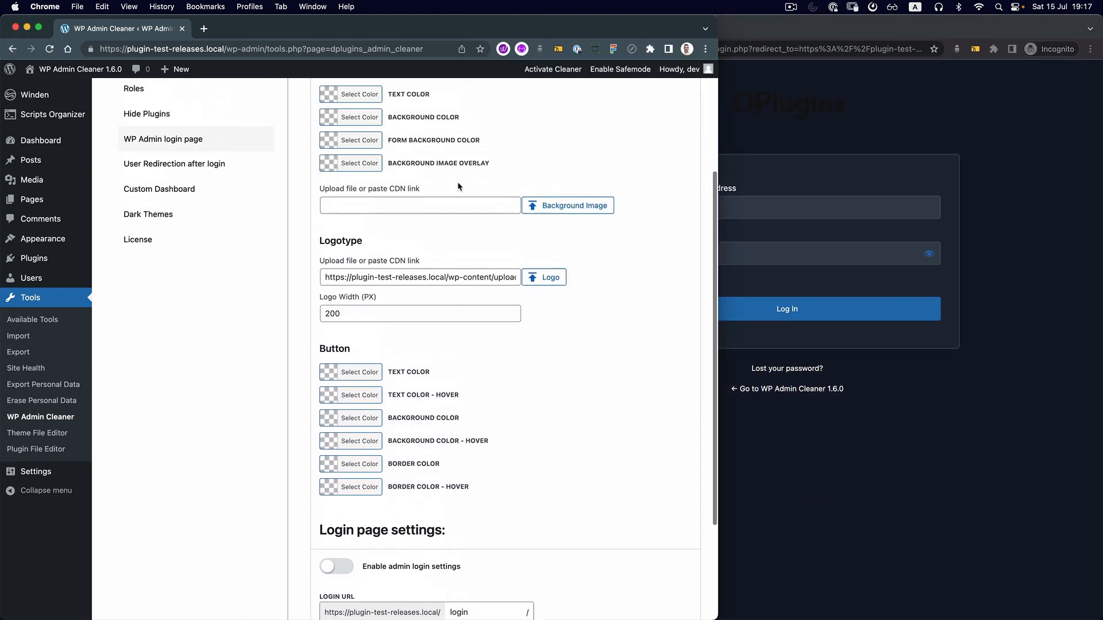
pyautogui.click(415, 203)
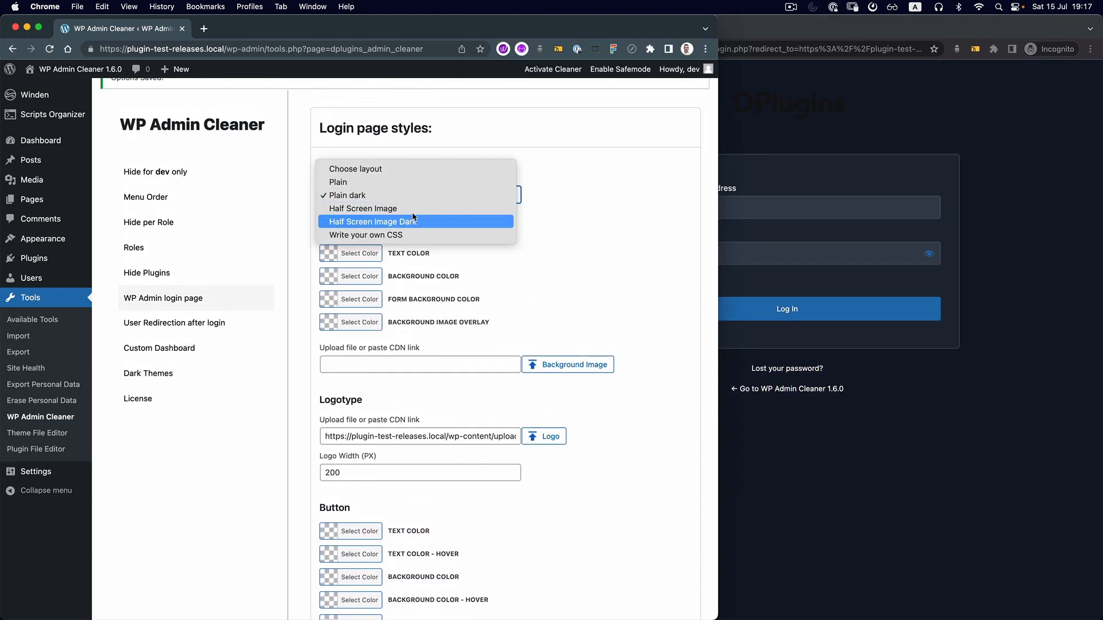
pyautogui.click(412, 209)
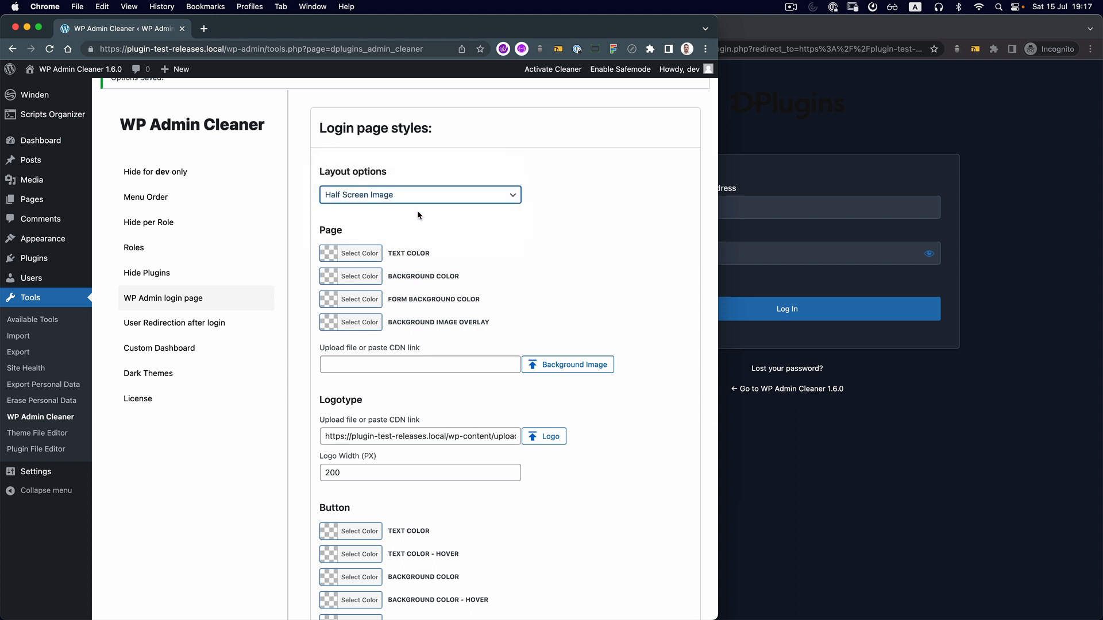
pyautogui.click(549, 365)
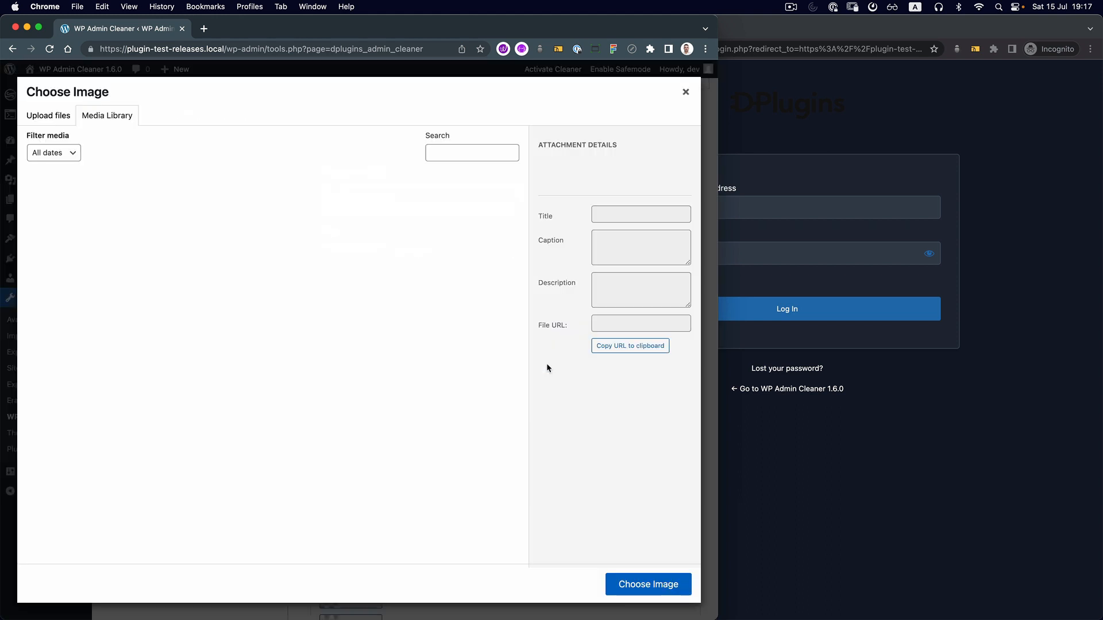
pyautogui.click(399, 210)
pyautogui.click(638, 584)
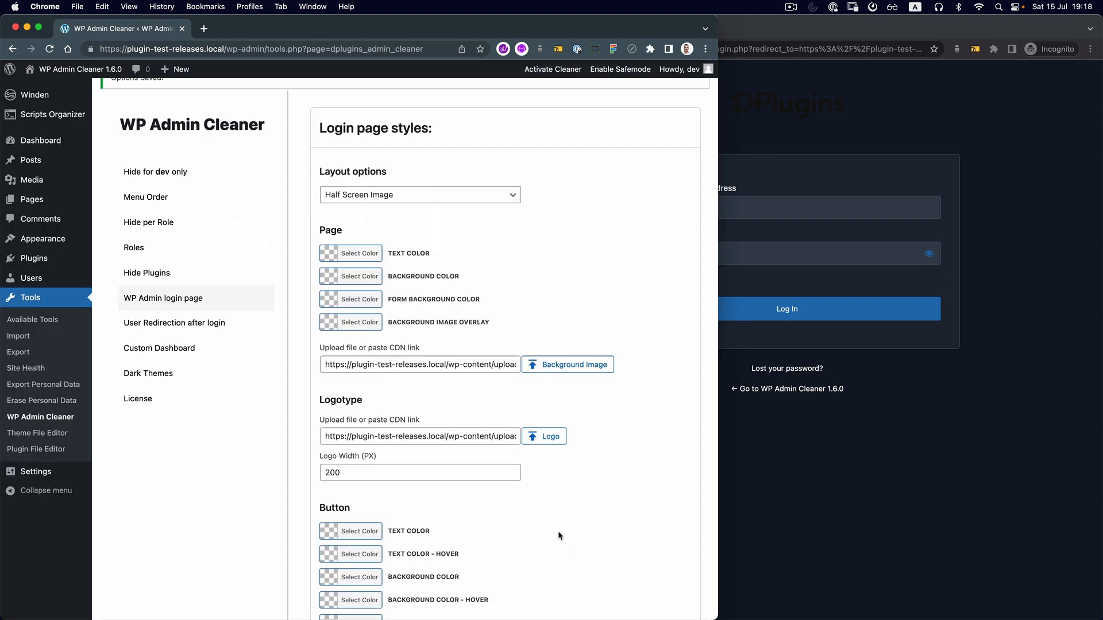
# - Save the Half Screen Image layout with its background photo and reload the login page
pyautogui.scroll(-5, 558, 597)
pyautogui.click(815, 519)
pyautogui.press('super+r')
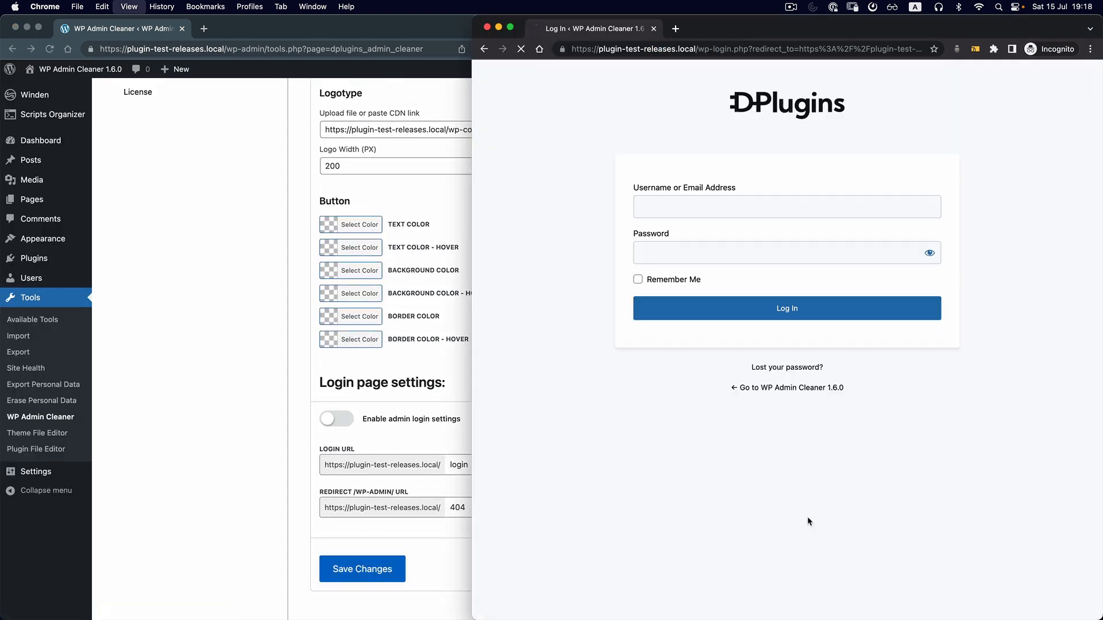
# - Widen the login page window to preview the form beside the half-screen image
pyautogui.click(440, 243)
pyautogui.scroll(6, 441, 244)
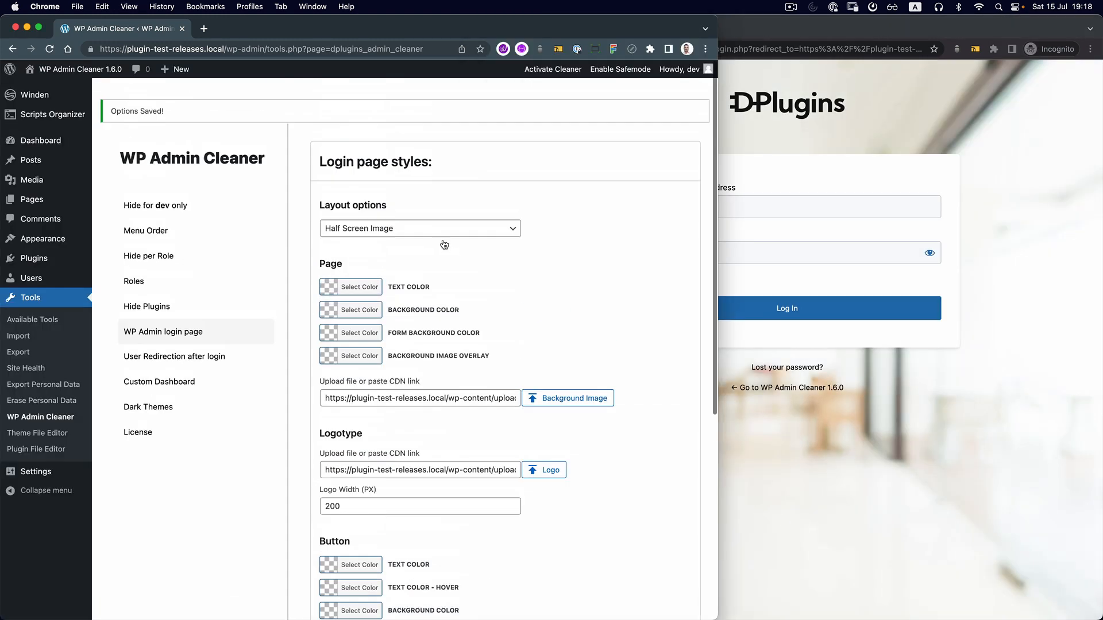
pyautogui.press('super+grave')
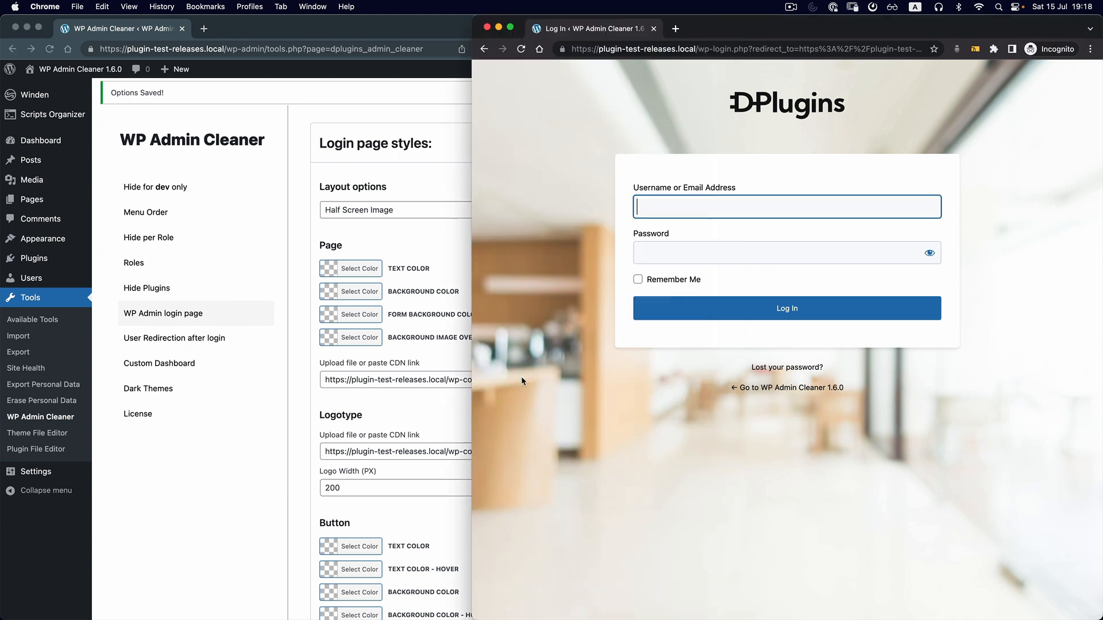
pyautogui.moveTo(468, 354); pyautogui.dragTo(338, 336)
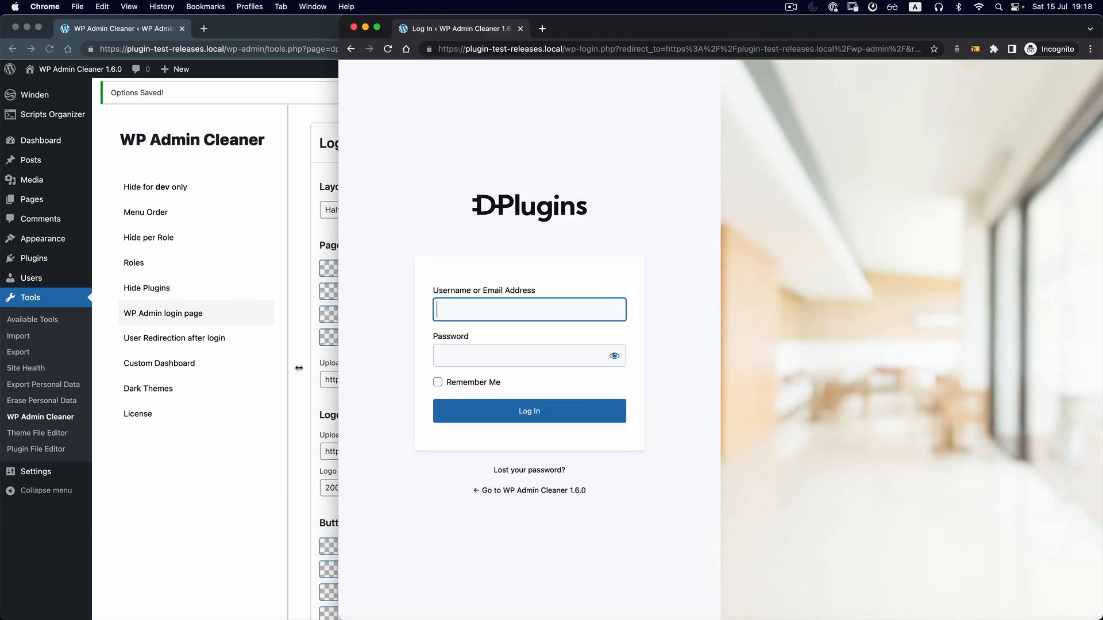
# - Apply the Half Screen Image Dark layout and reload the login page to preview it
pyautogui.click(291, 386)
pyautogui.click(386, 212)
pyautogui.click(534, 342)
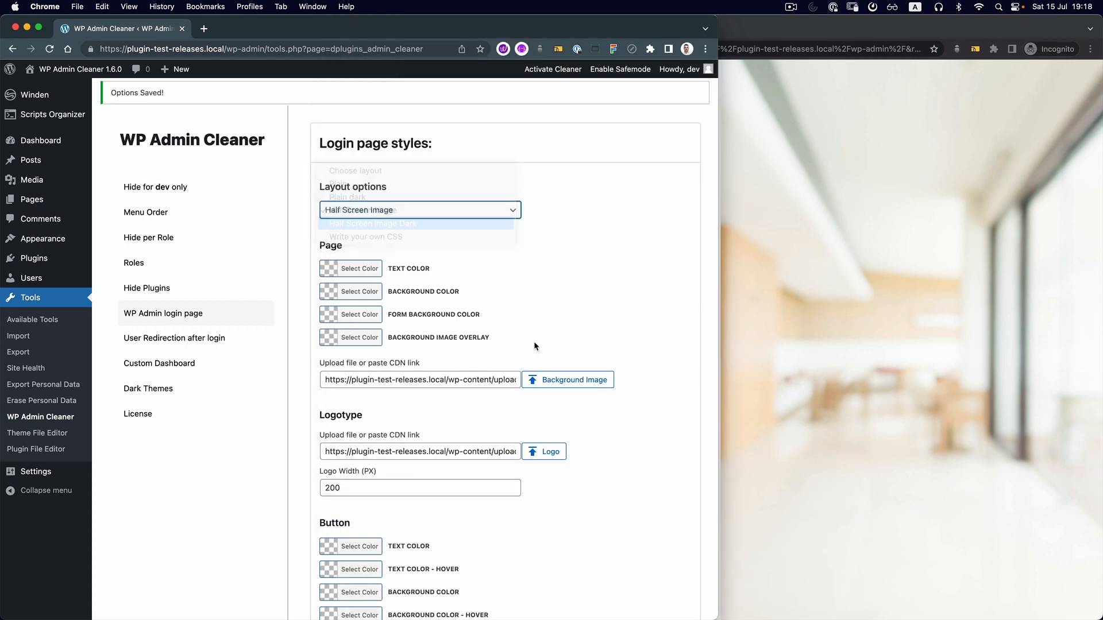
pyautogui.scroll(-4, 534, 341)
pyautogui.scroll(-2, 533, 343)
pyautogui.click(797, 495)
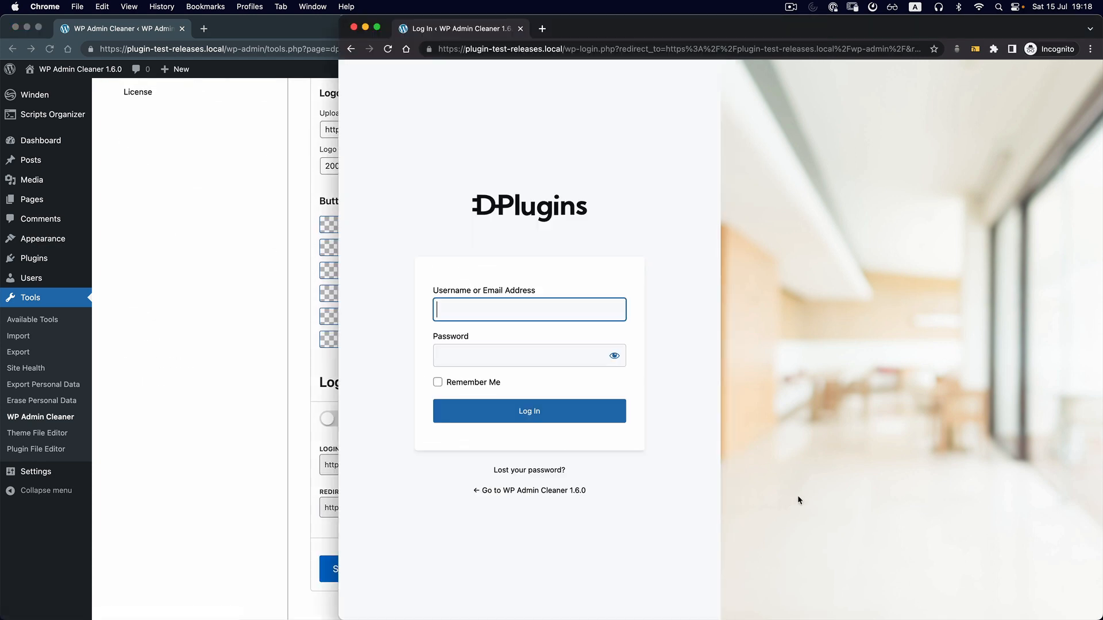
pyautogui.press('super+r')
# - Replace the logotype with the white version of the logo from the media library
pyautogui.click(331, 315)
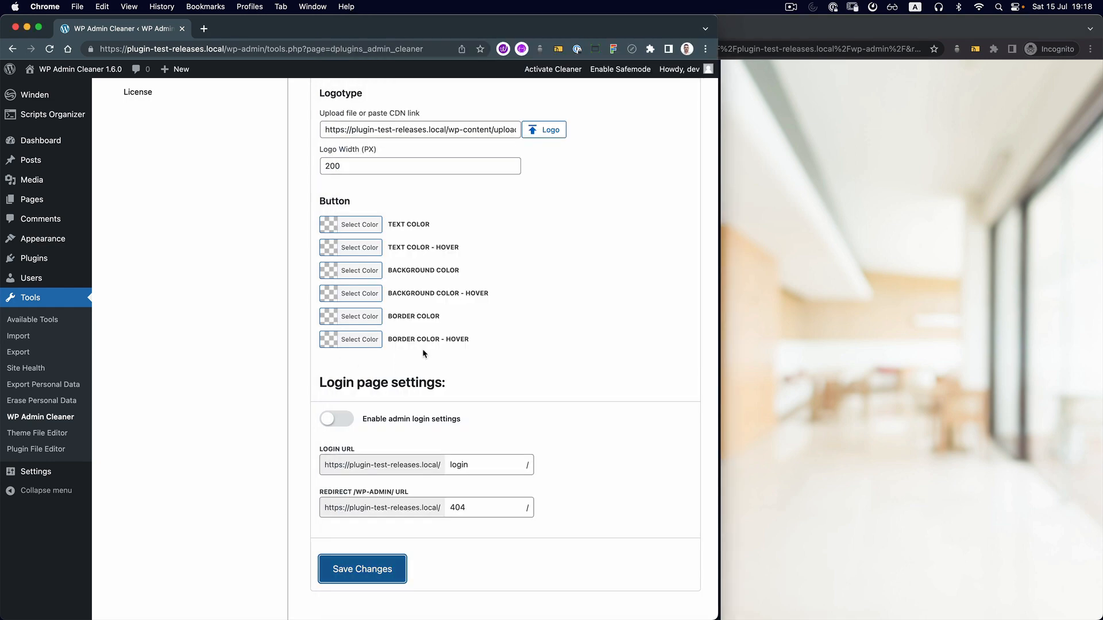
pyautogui.scroll(1, 544, 216)
pyautogui.scroll(2, 544, 216)
pyautogui.click(547, 268)
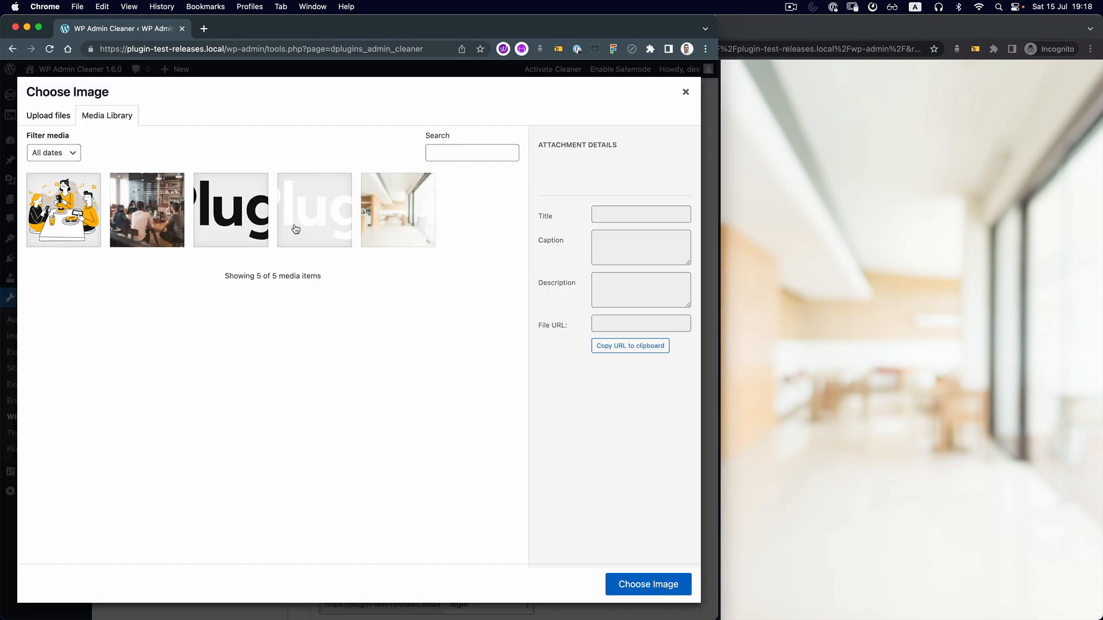
pyautogui.click(632, 578)
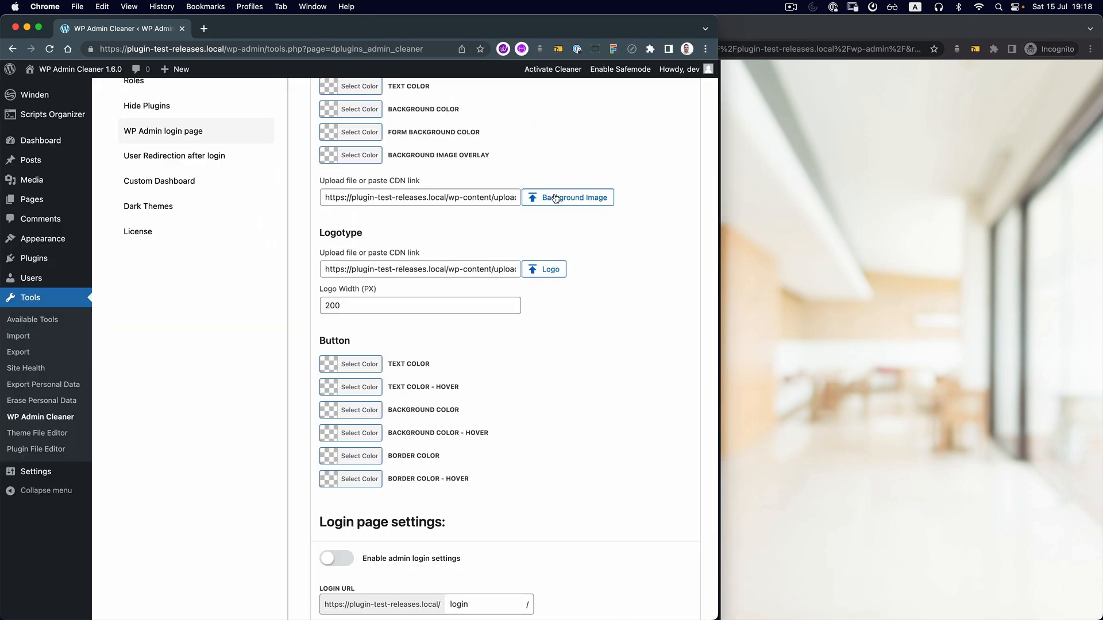
# - Replace the background image with redd-f-5U_28ojjgms-unsplash.jpg from the media library
pyautogui.click(555, 199)
pyautogui.click(181, 219)
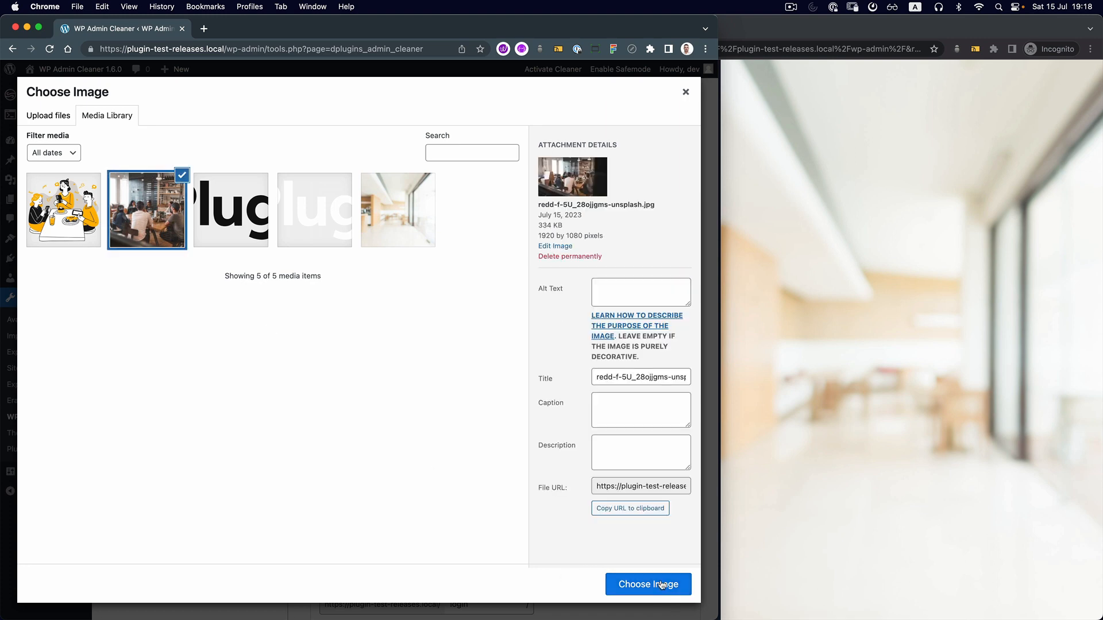
pyautogui.click(661, 586)
# - Save the new logotype and background image and reload the login page to preview them
pyautogui.scroll(-3, 426, 505)
pyautogui.click(377, 582)
pyautogui.click(819, 370)
pyautogui.press('super+r')
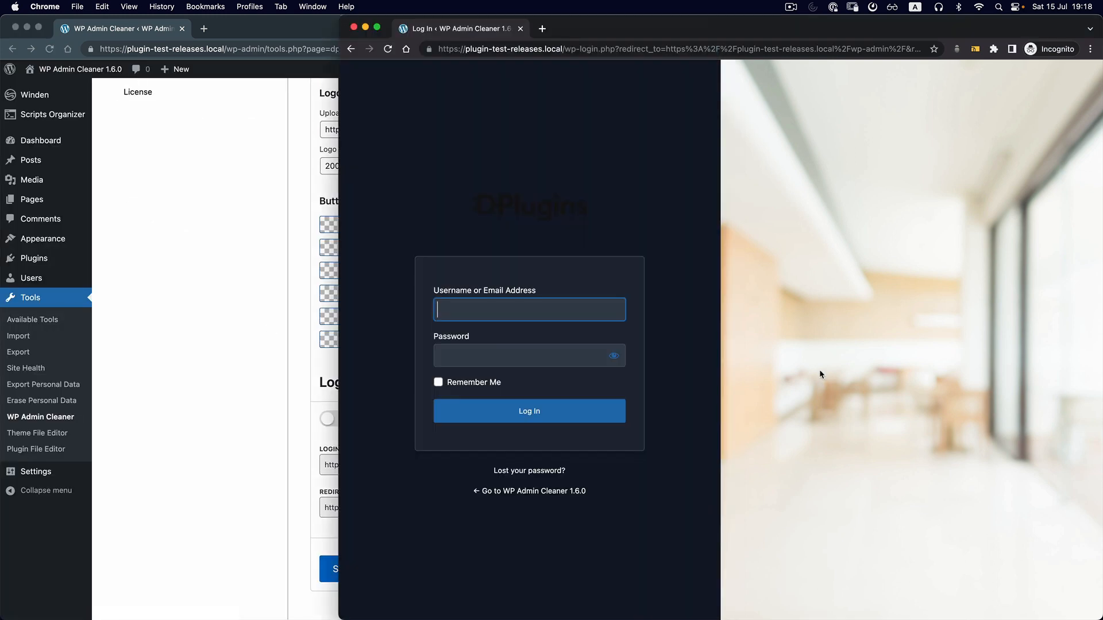
# - Set the background image overlay to black with reduced opacity
pyautogui.click(311, 294)
pyautogui.scroll(10, 312, 301)
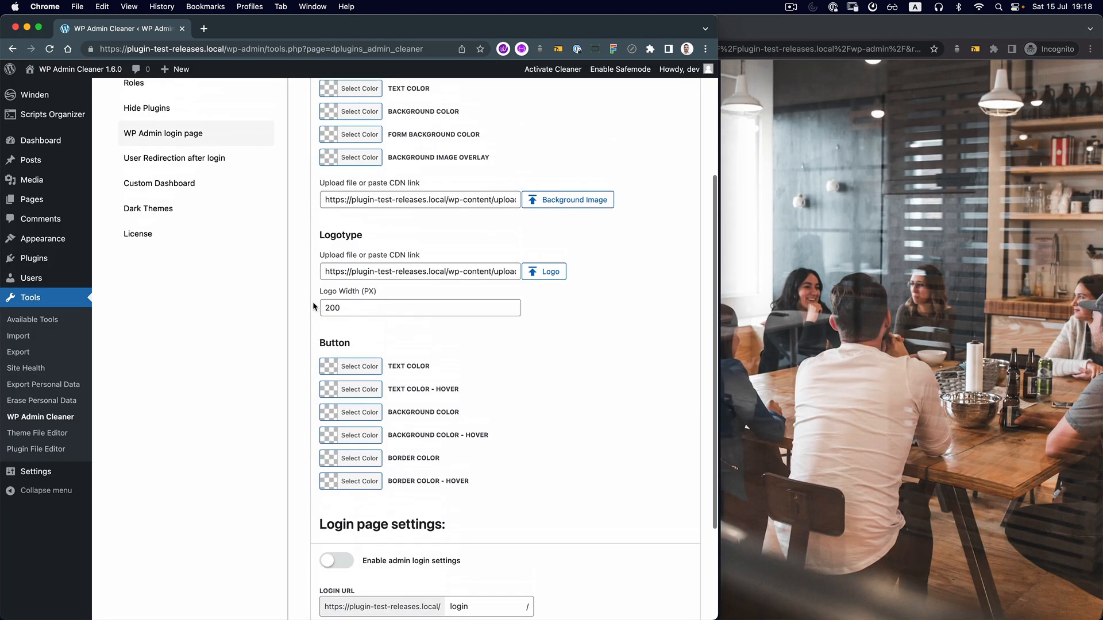
pyautogui.click(352, 246)
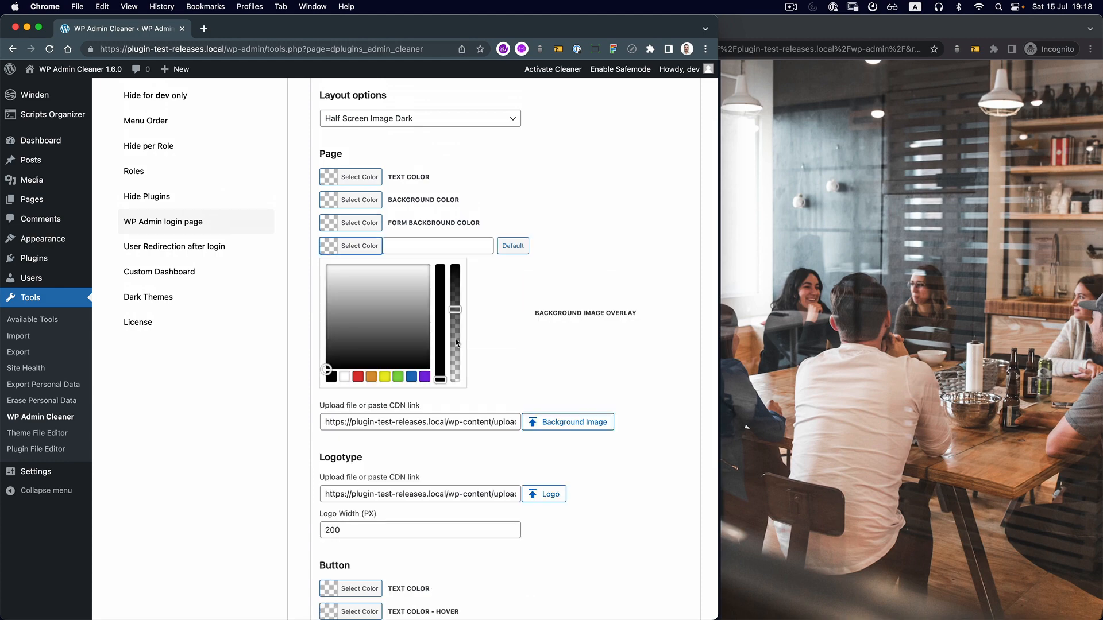
pyautogui.click(332, 377)
pyautogui.moveTo(456, 310); pyautogui.dragTo(461, 336)
# - Save the semi-transparent black overlay and reload the login page to preview it
pyautogui.scroll(-10, 507, 337)
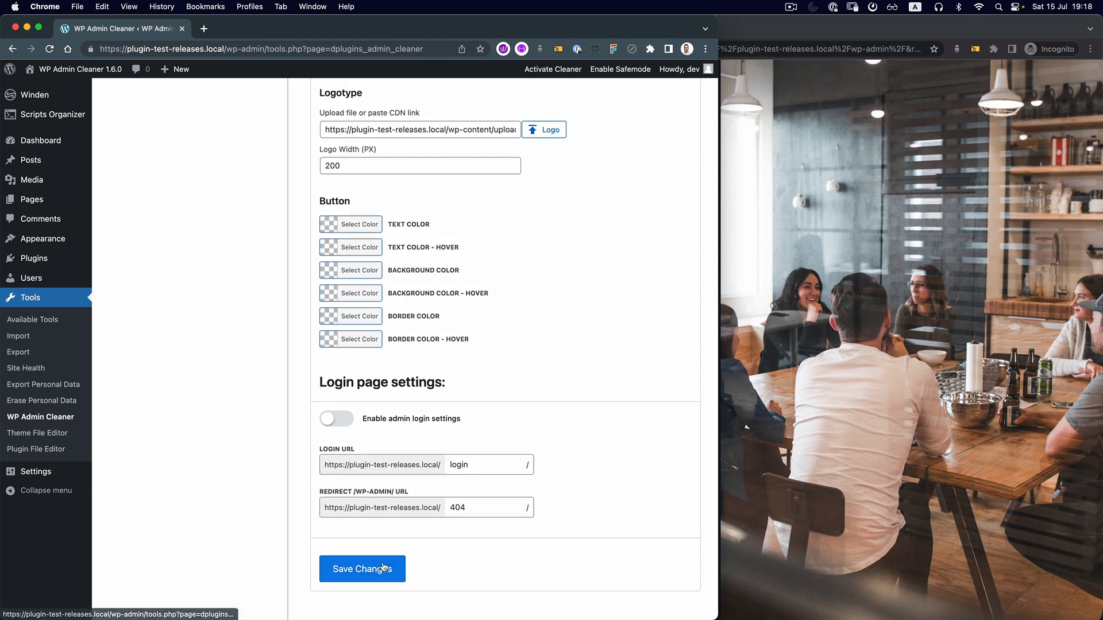
pyautogui.click(382, 569)
pyautogui.click(747, 427)
pyautogui.press('super+r')
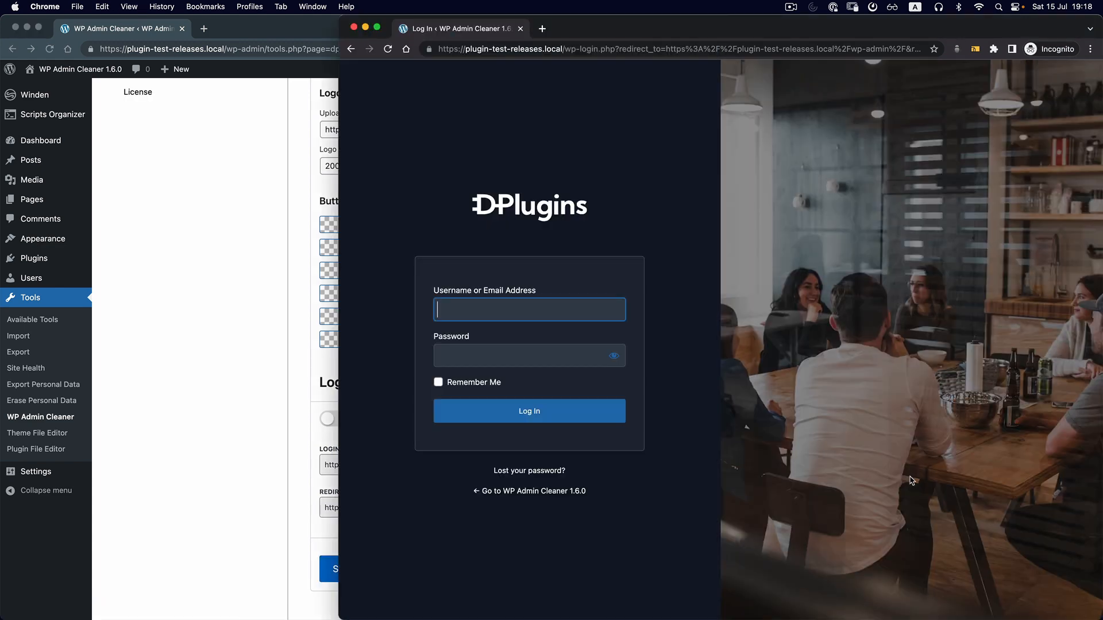
pyautogui.click(680, 145)
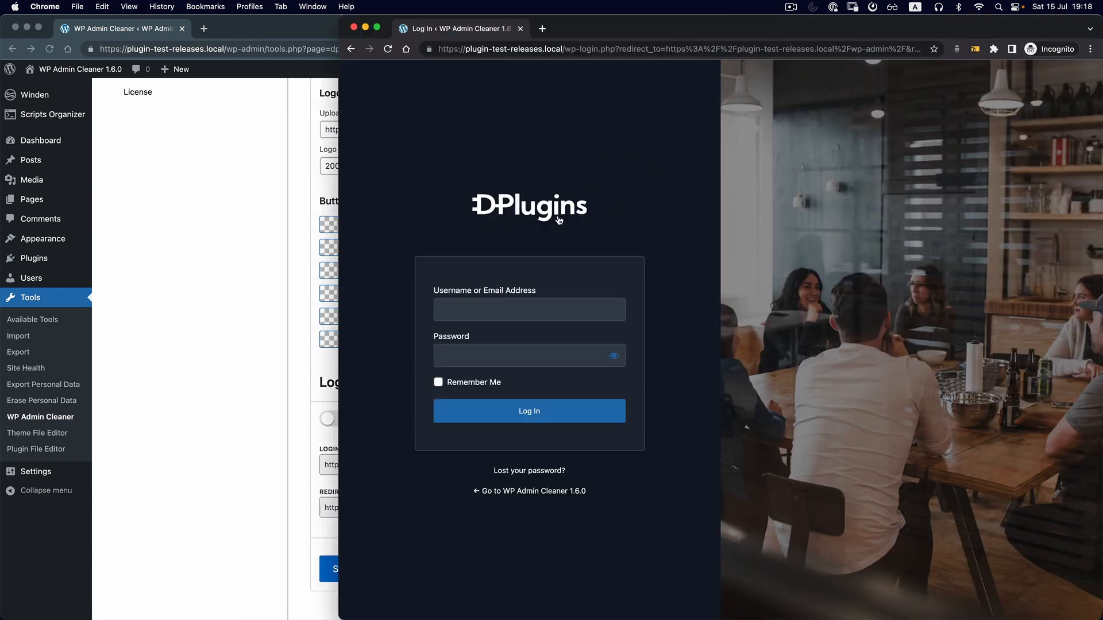
# - Set the login button's background color to a dark blue
pyautogui.click(305, 360)
pyautogui.scroll(5, 506, 318)
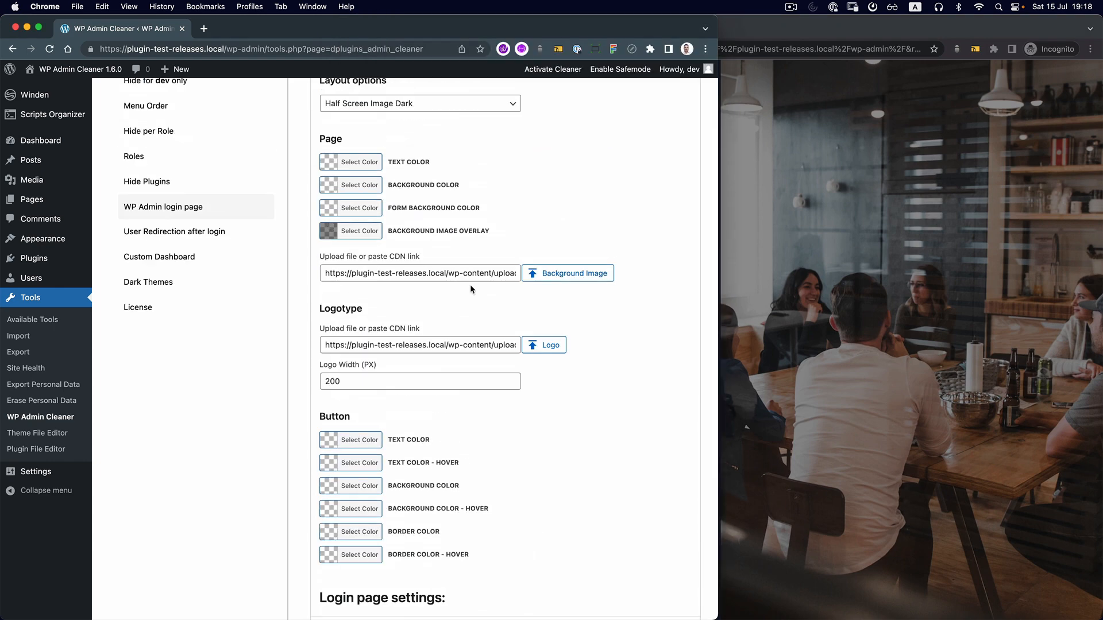
pyautogui.scroll(-5, 470, 284)
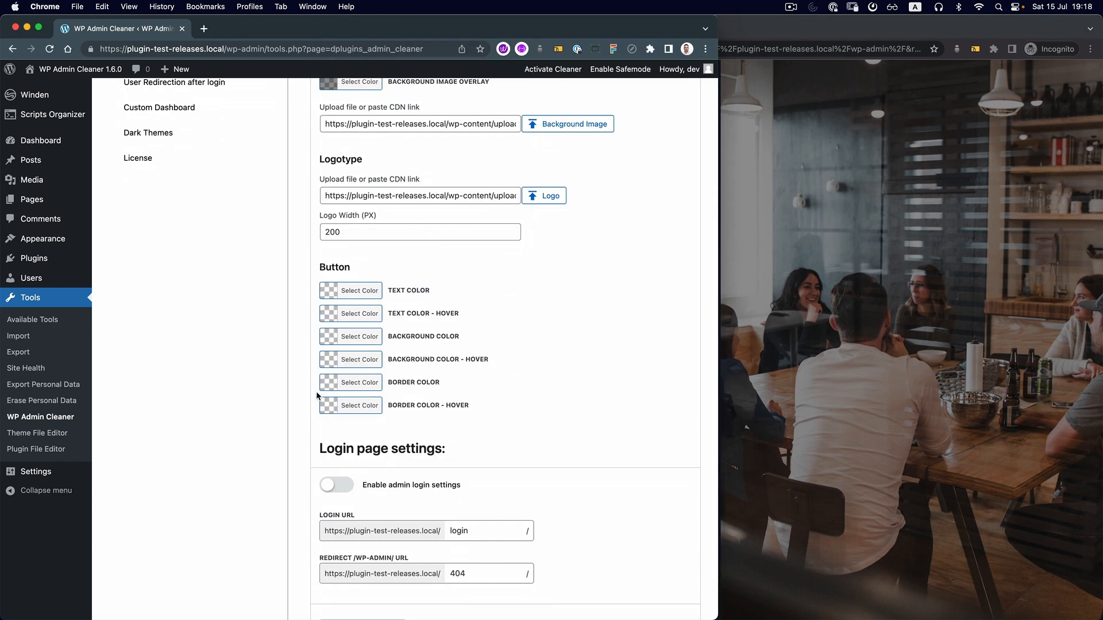
pyautogui.click(331, 339)
pyautogui.click(411, 468)
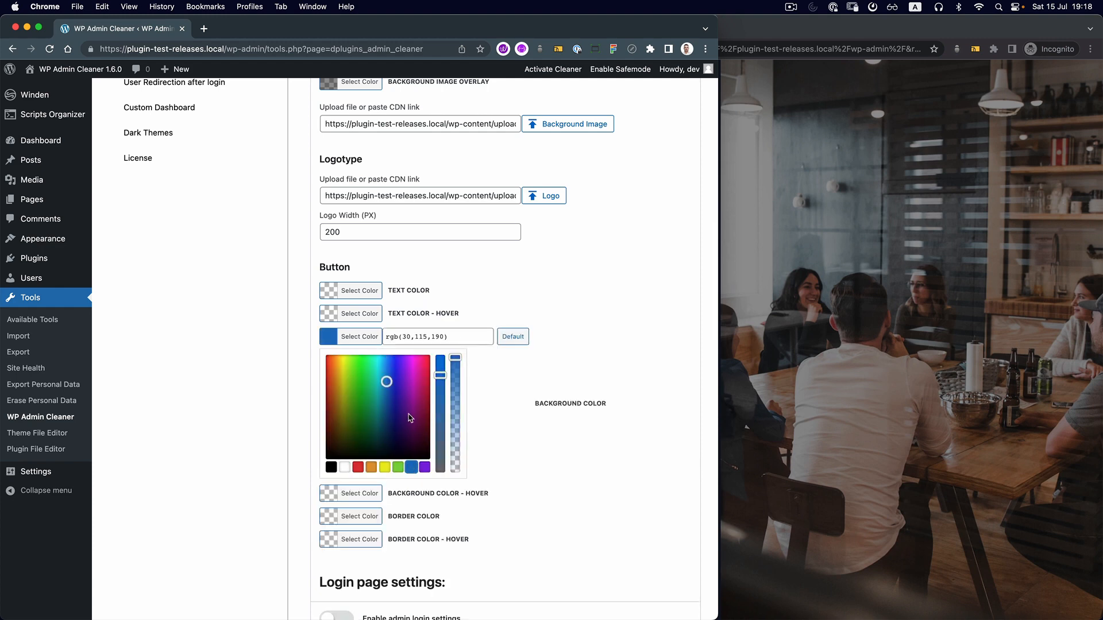
pyautogui.moveTo(393, 389); pyautogui.dragTo(395, 400)
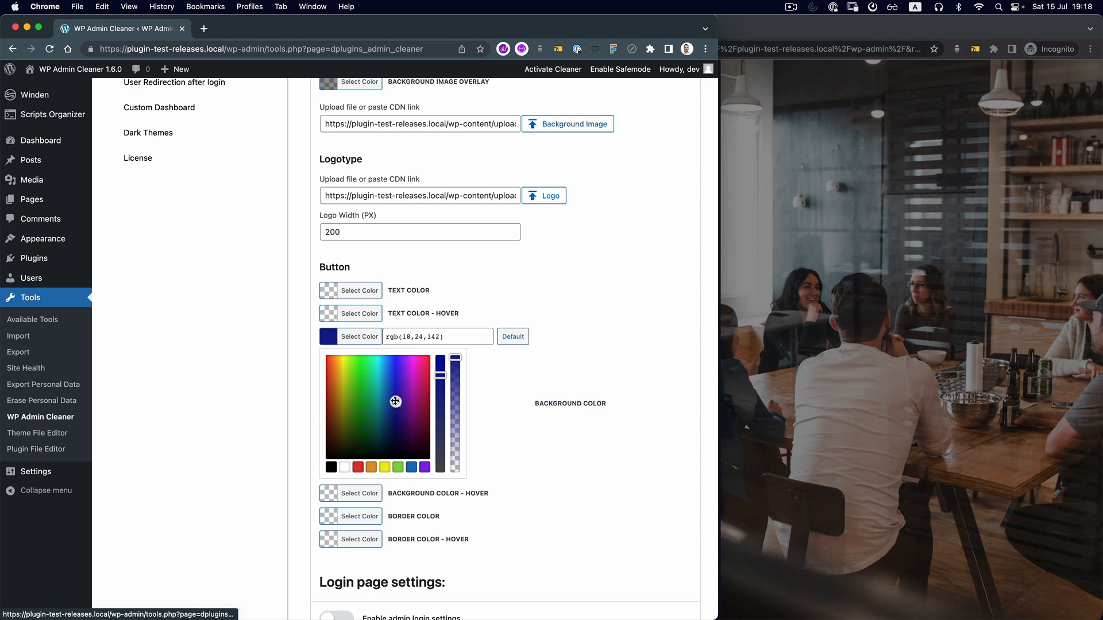
# - Save the dark blue button background and reload the login page to preview it
pyautogui.click(299, 419)
pyautogui.scroll(-2, 402, 431)
pyautogui.click(744, 482)
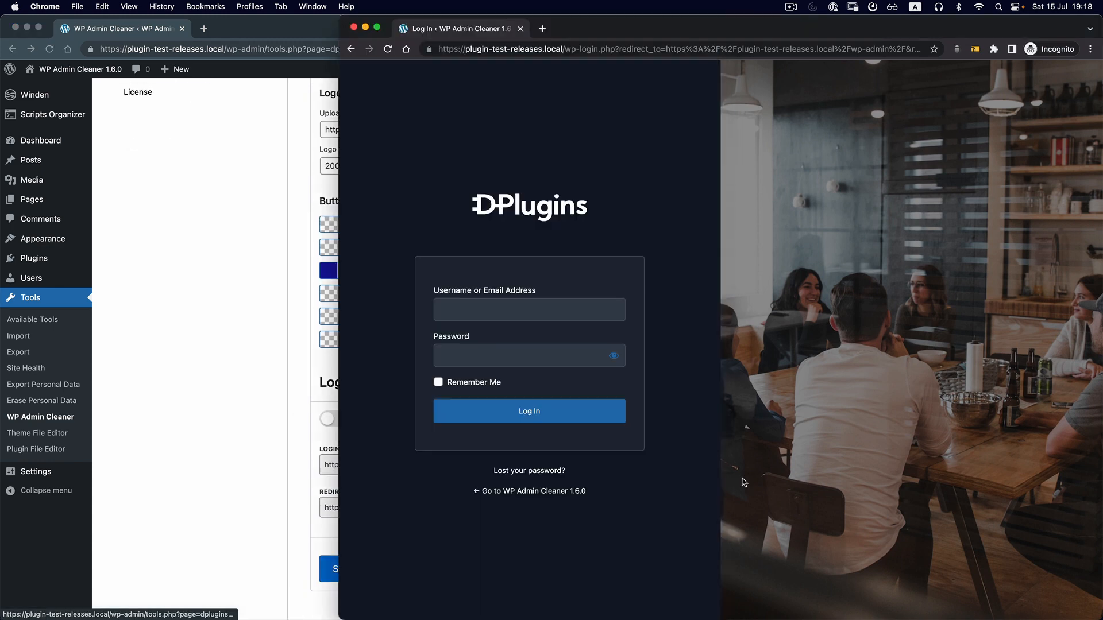
pyautogui.click(535, 520)
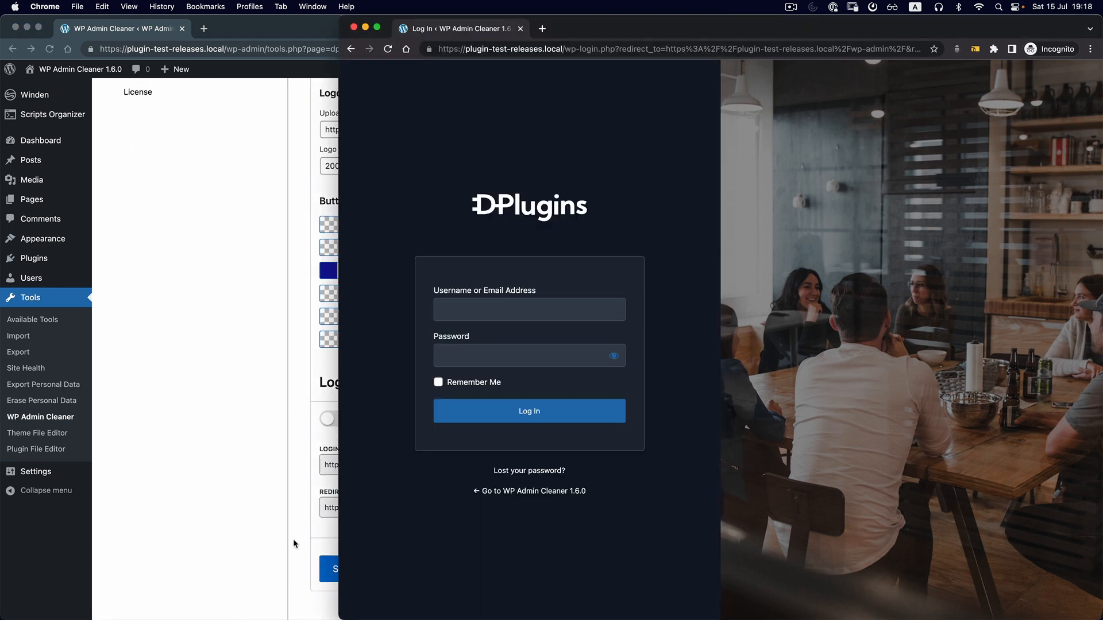
pyautogui.click(294, 544)
pyautogui.click(356, 569)
pyautogui.click(750, 446)
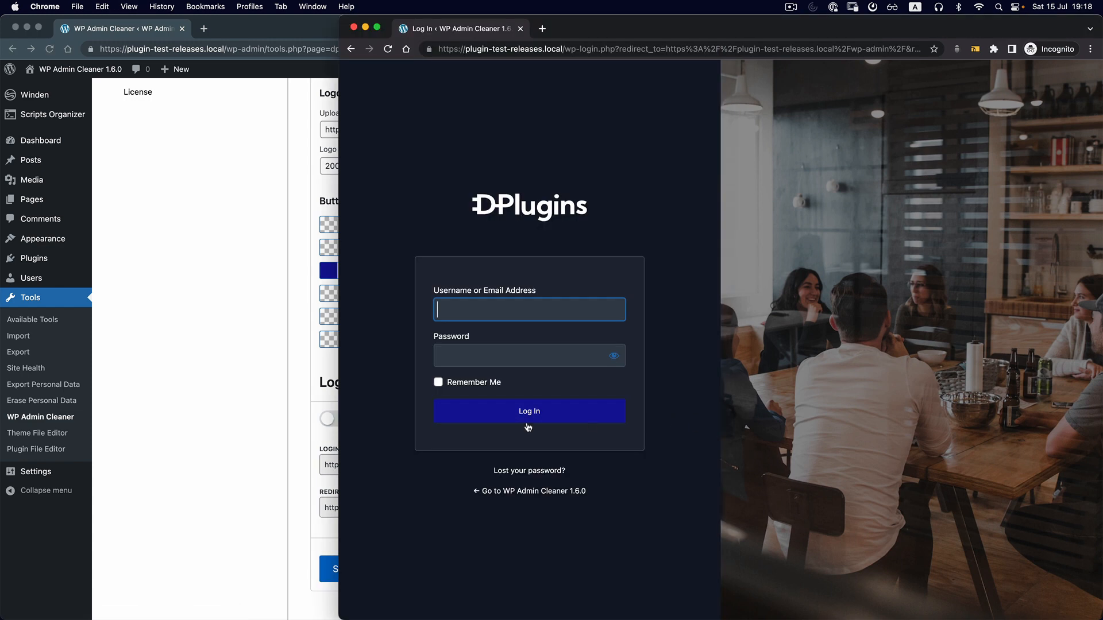
# - Change the login button's background color to a brighter blue, about rgb(26,61,219)
pyautogui.click(318, 397)
pyautogui.click(349, 273)
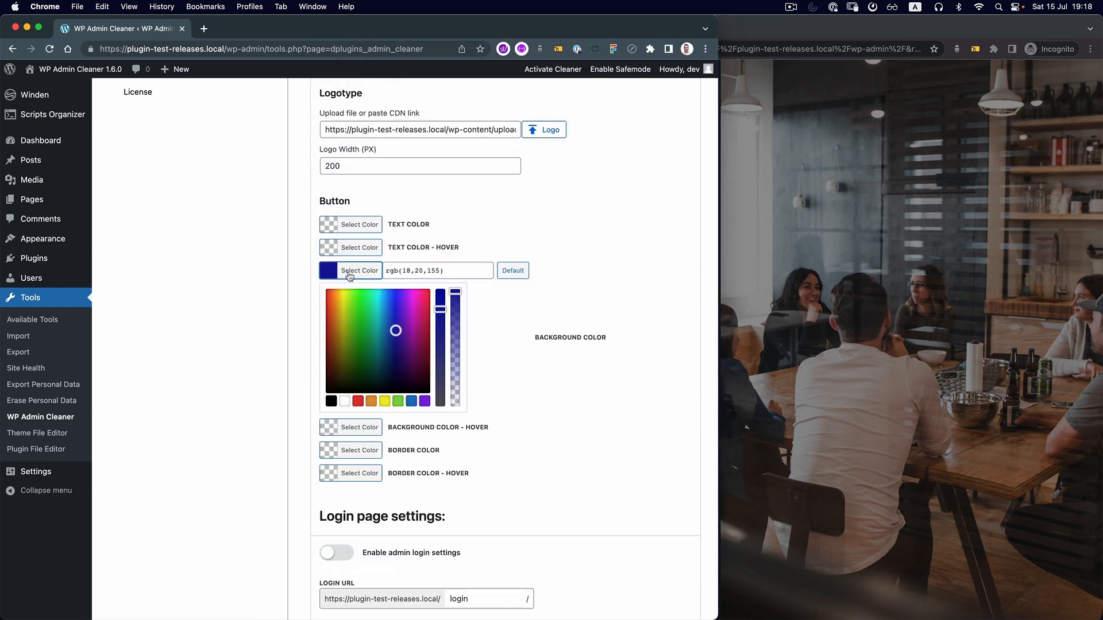
pyautogui.moveTo(397, 317); pyautogui.dragTo(393, 303)
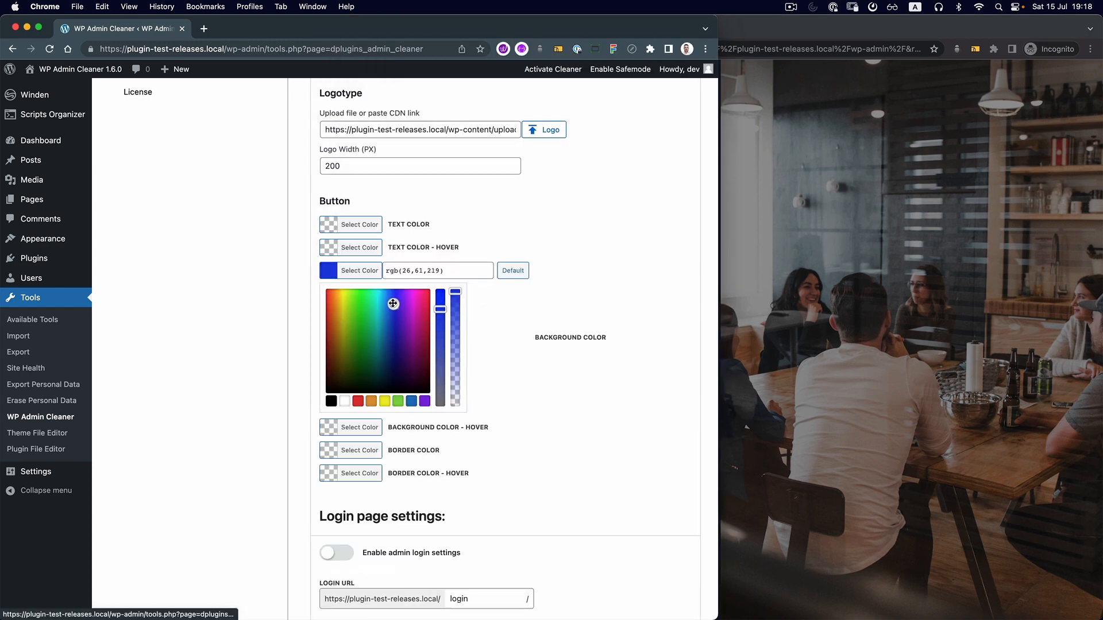
# - Save the brighter blue button background and reload the login page to preview it
pyautogui.scroll(-3, 305, 358)
pyautogui.click(364, 549)
pyautogui.click(795, 385)
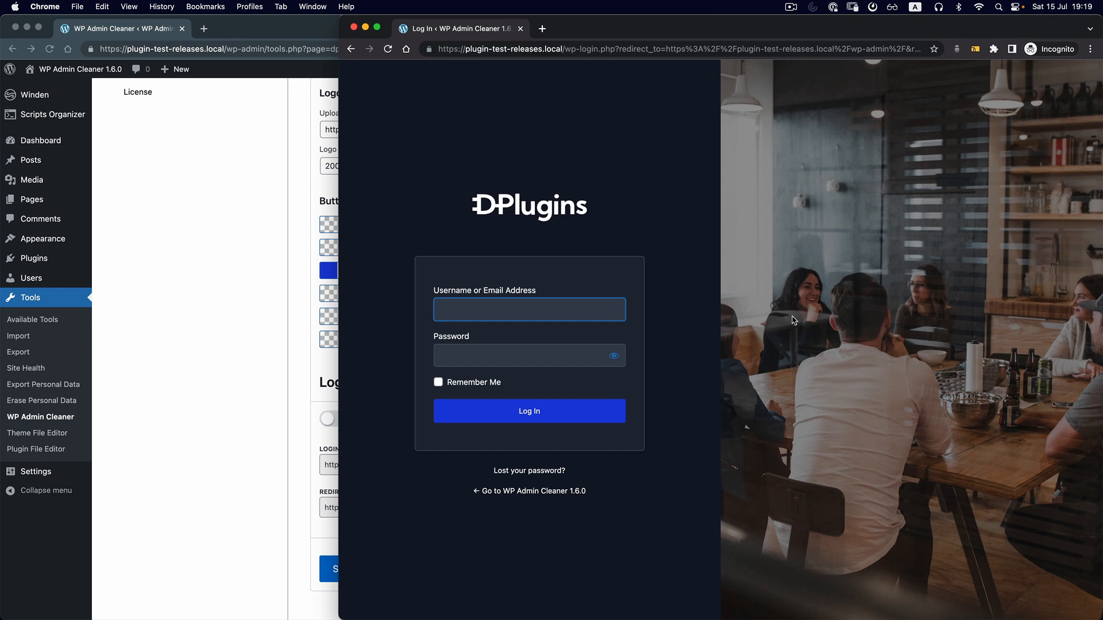
# - Switch the login page layout option to Write your own CSS and clear all the code in its editor
pyautogui.click(262, 287)
pyautogui.scroll(6, 427, 227)
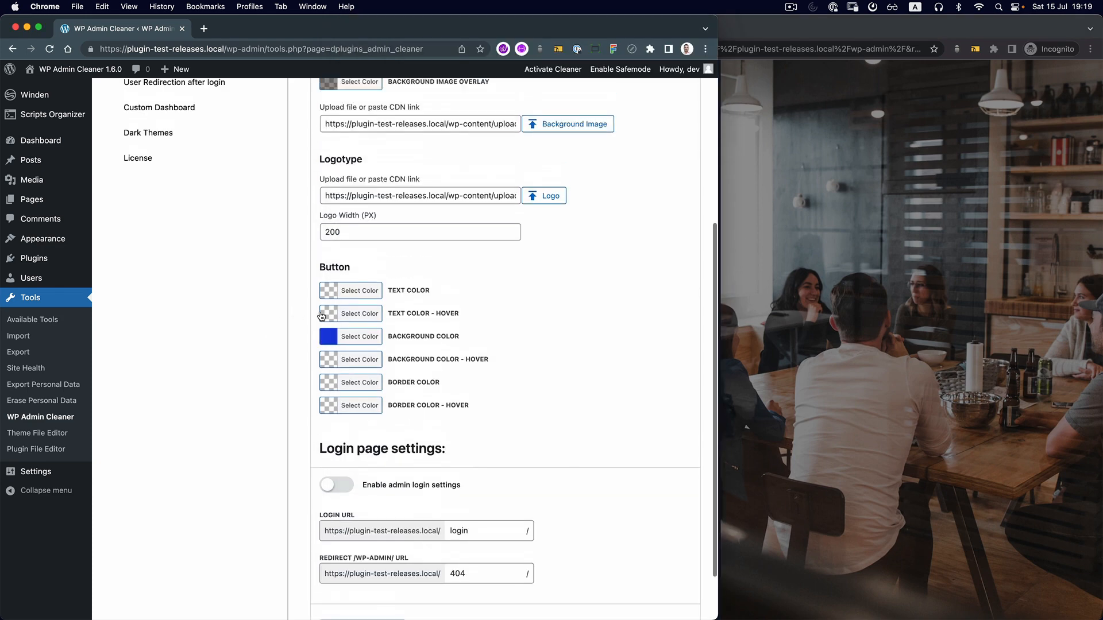
pyautogui.click(428, 213)
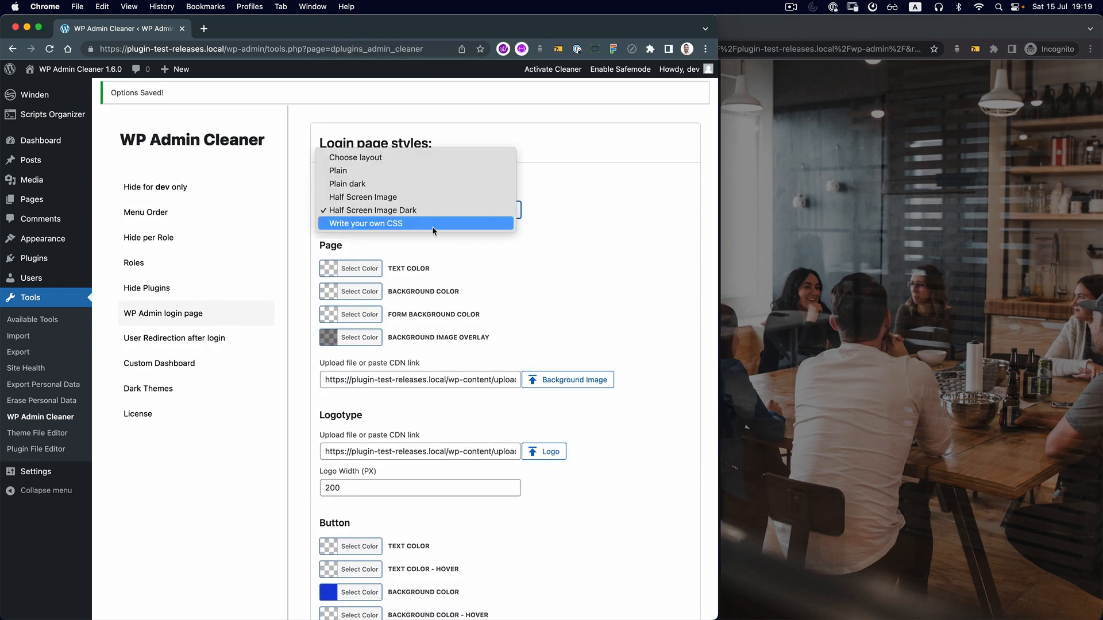
pyautogui.click(436, 225)
pyautogui.click(499, 284)
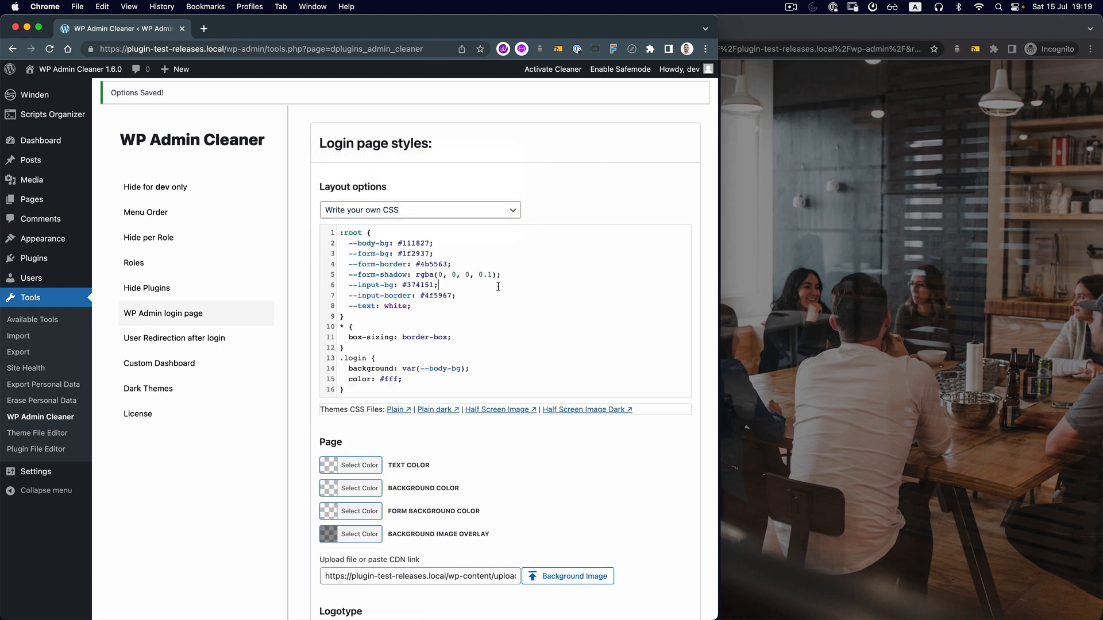
pyautogui.press('super+a')
pyautogui.press('BackSpace')
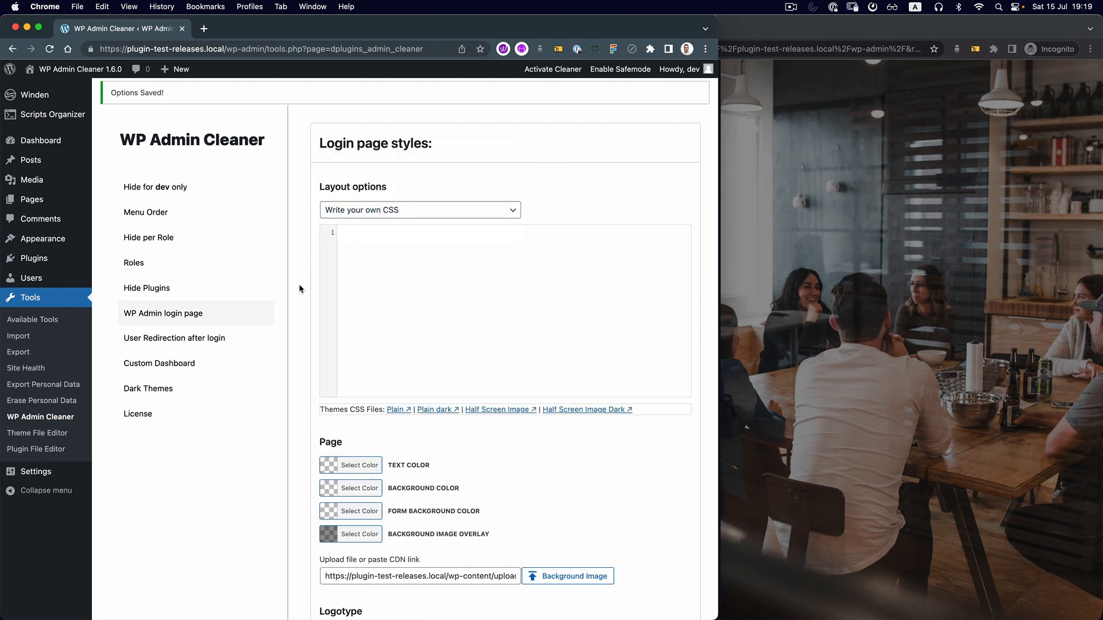
# - Save the empty custom CSS, reload the login page to preview it without theme styles, and return to the layout settings
pyautogui.scroll(-10, 299, 289)
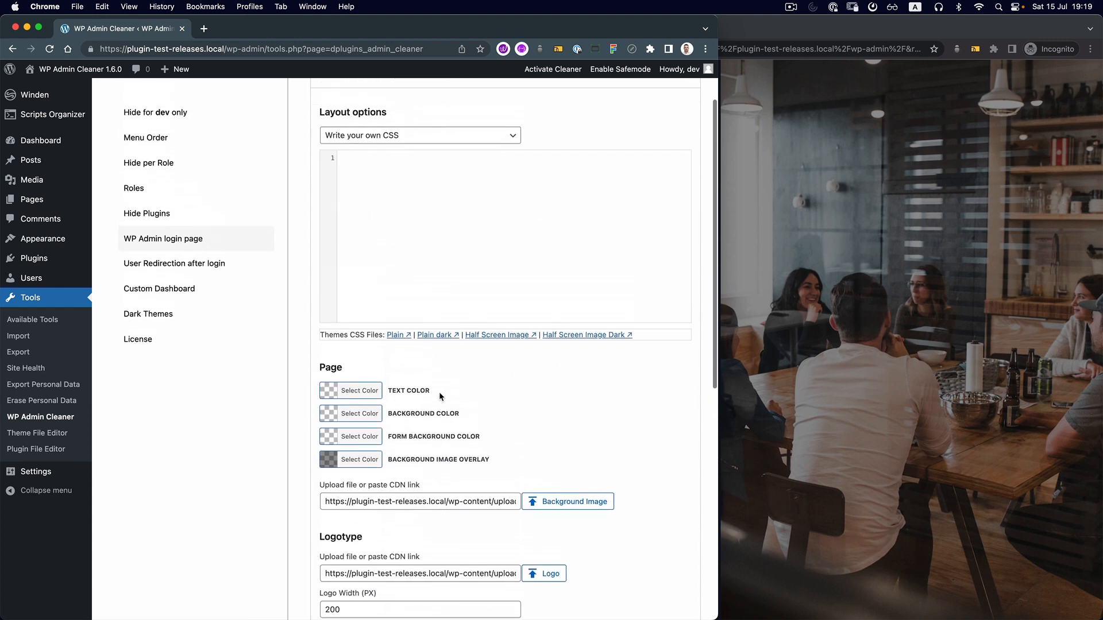
pyautogui.click(785, 432)
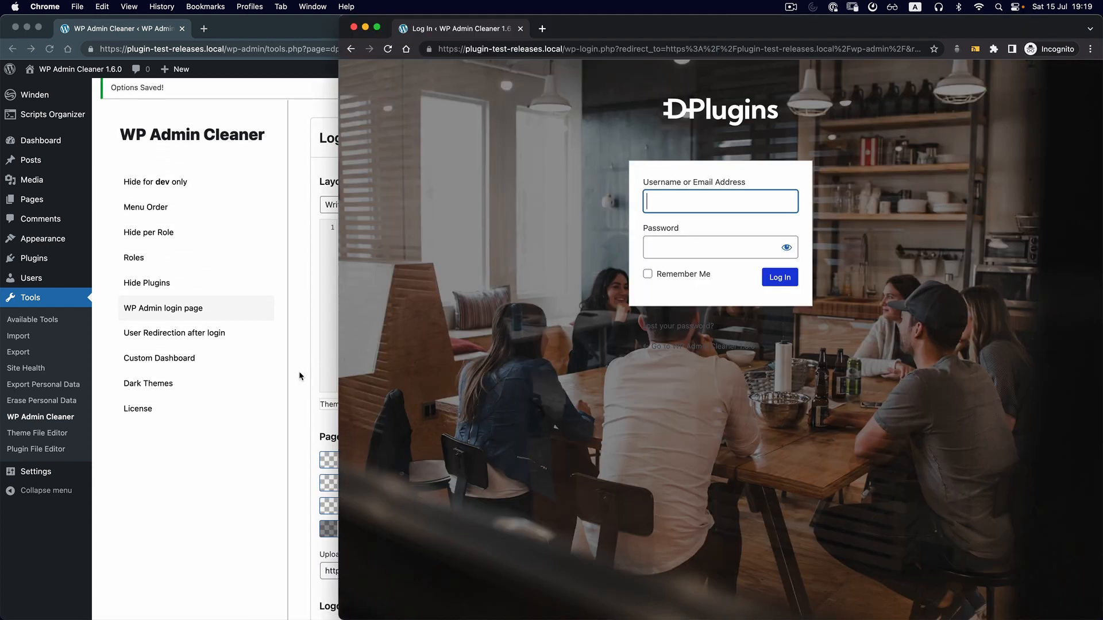
pyautogui.click(299, 371)
pyautogui.scroll(-5, 472, 460)
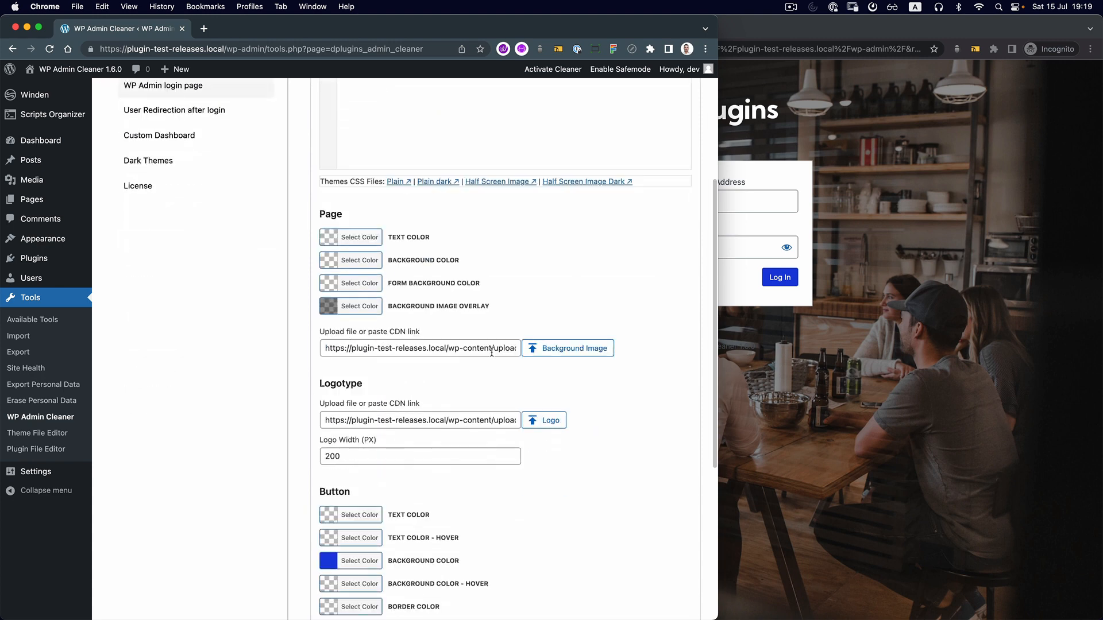
pyautogui.click(869, 92)
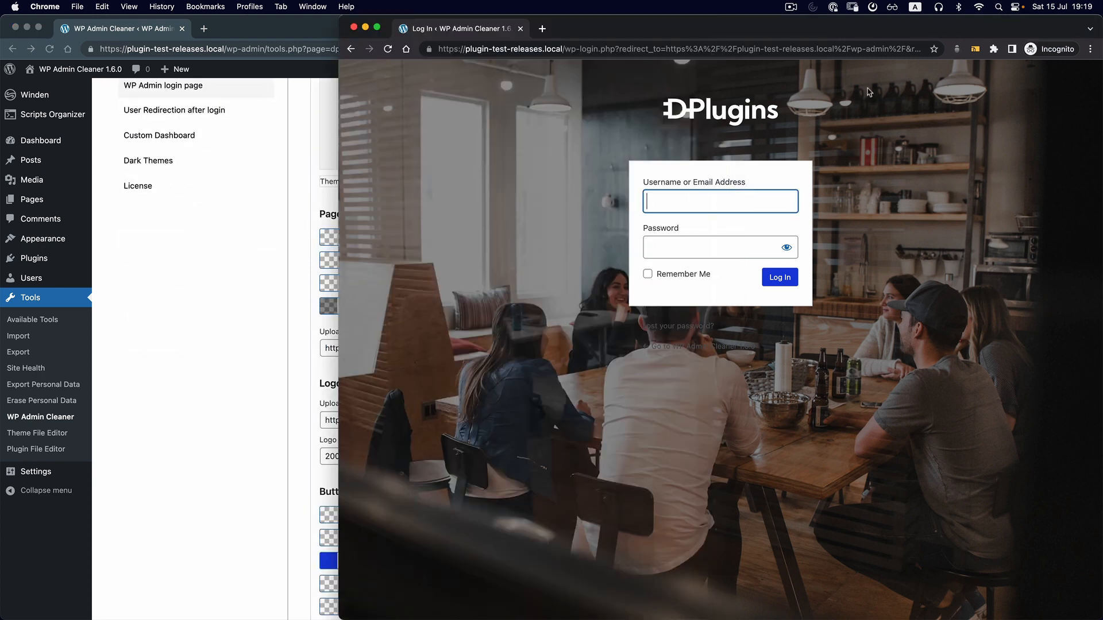
pyautogui.click(298, 395)
pyautogui.scroll(5, 368, 367)
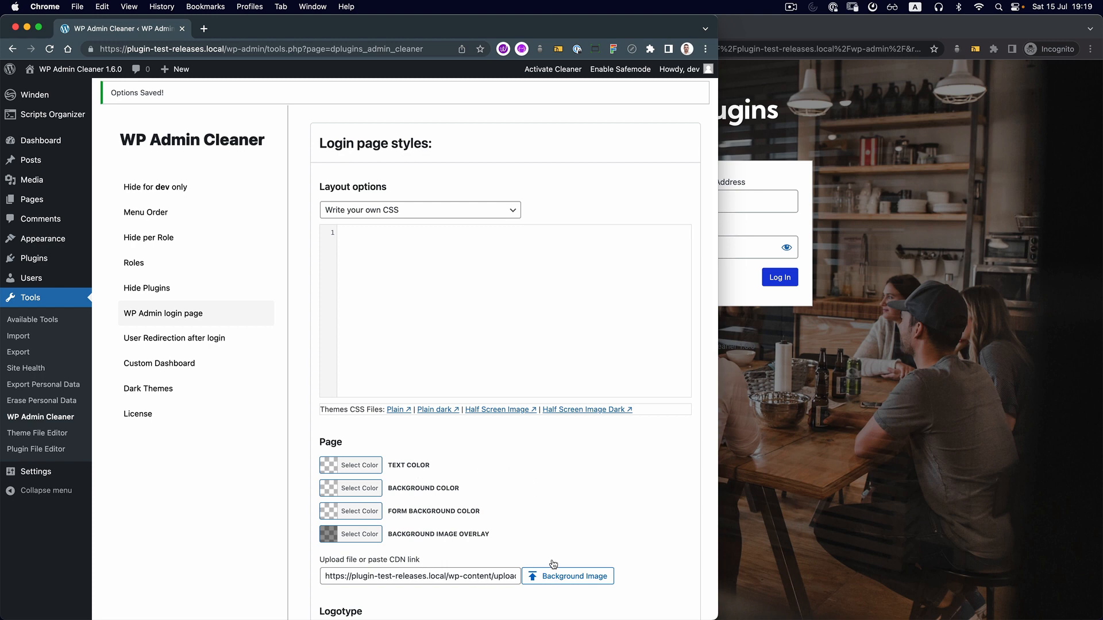
# - View the Plain theme's CSS file on GitHub Gist and return to the login page settings
pyautogui.click(402, 411)
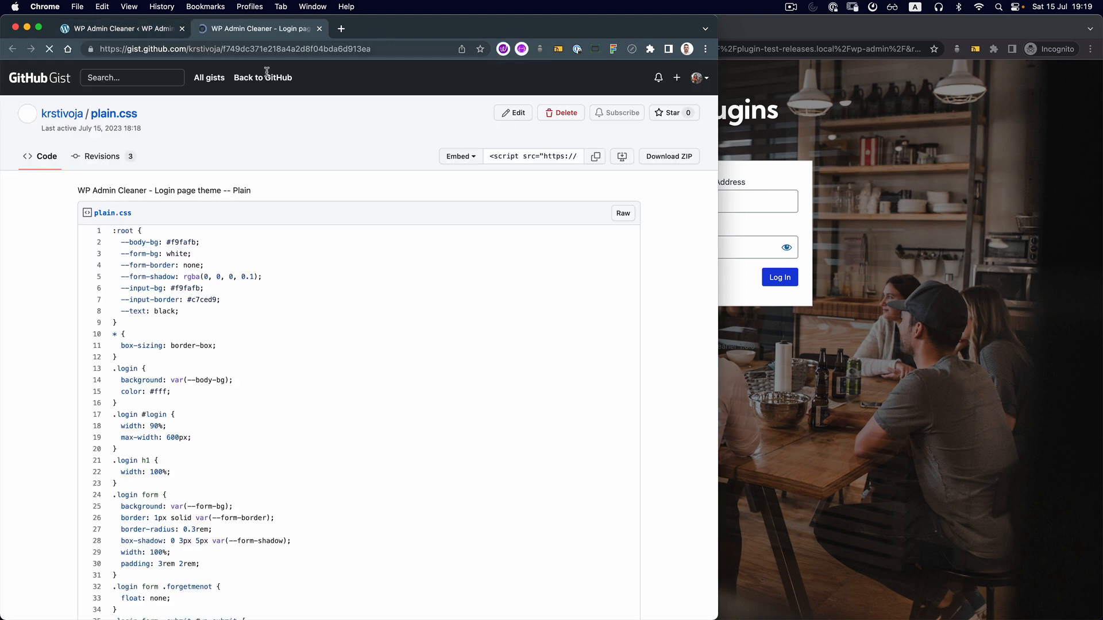
pyautogui.scroll(-10, 348, 294)
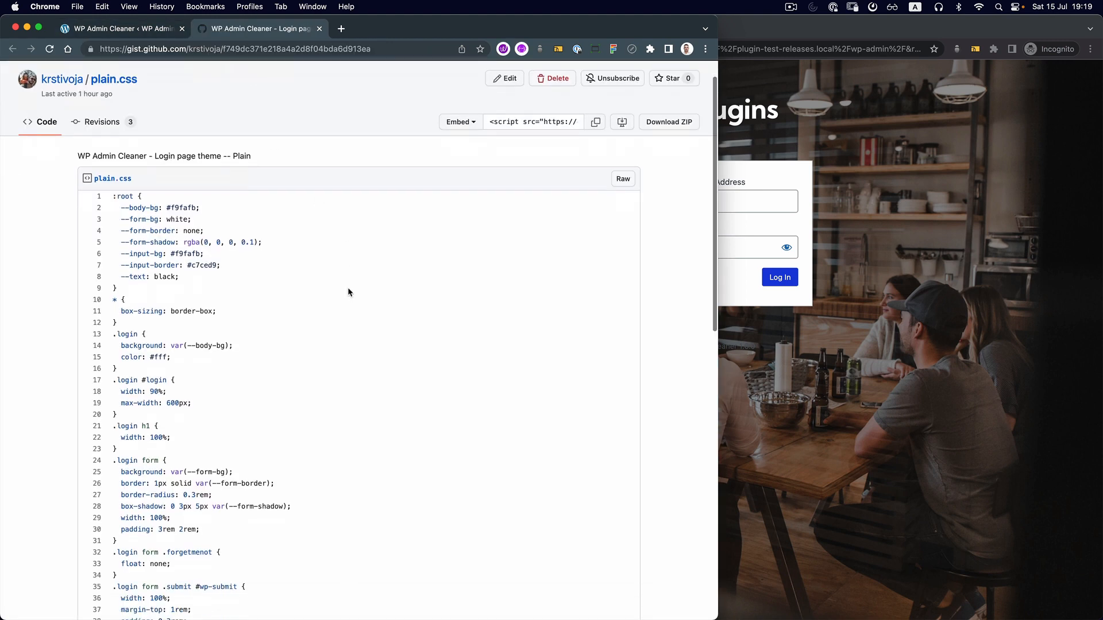
pyautogui.click(143, 31)
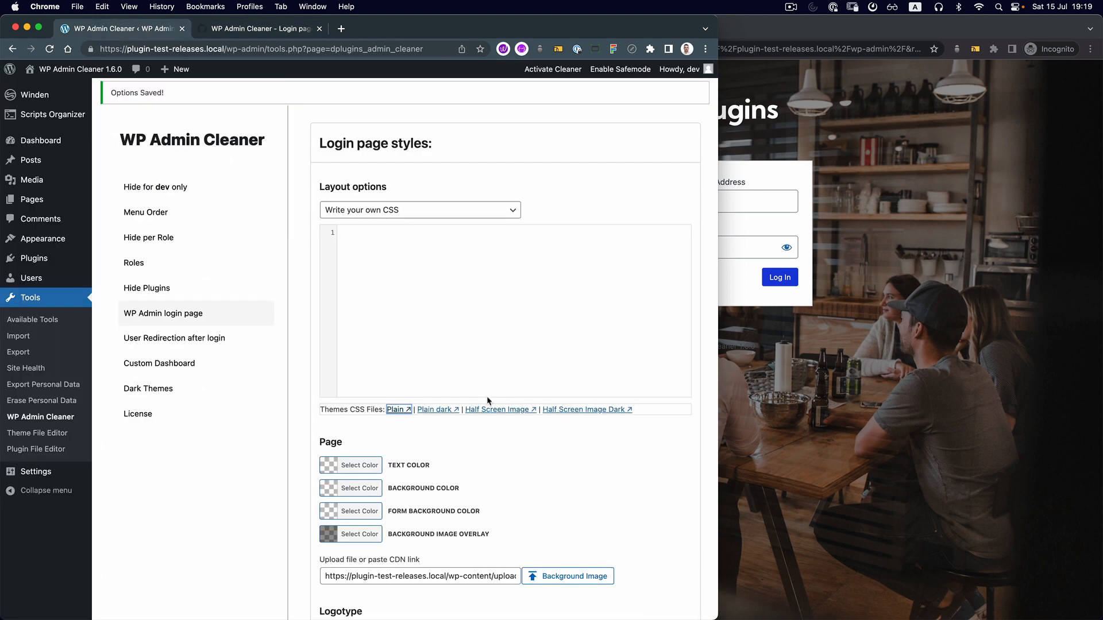
# - Copy the full raw CSS of the Half Screen Image Dark theme from GitHub Gist into the custom CSS editor
pyautogui.click(631, 410)
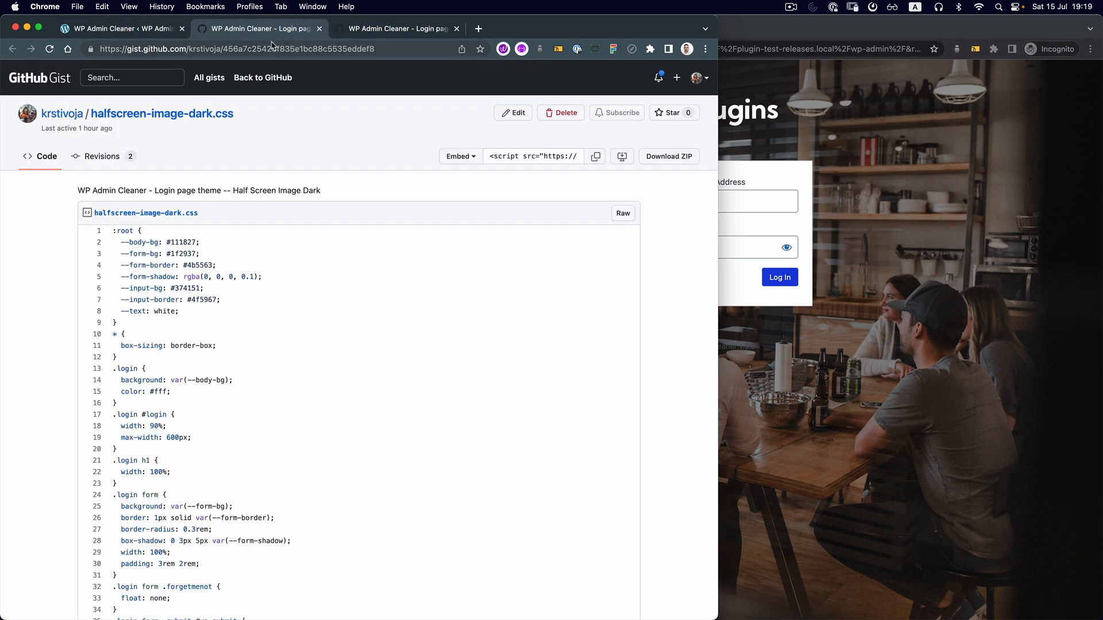
pyautogui.click(622, 215)
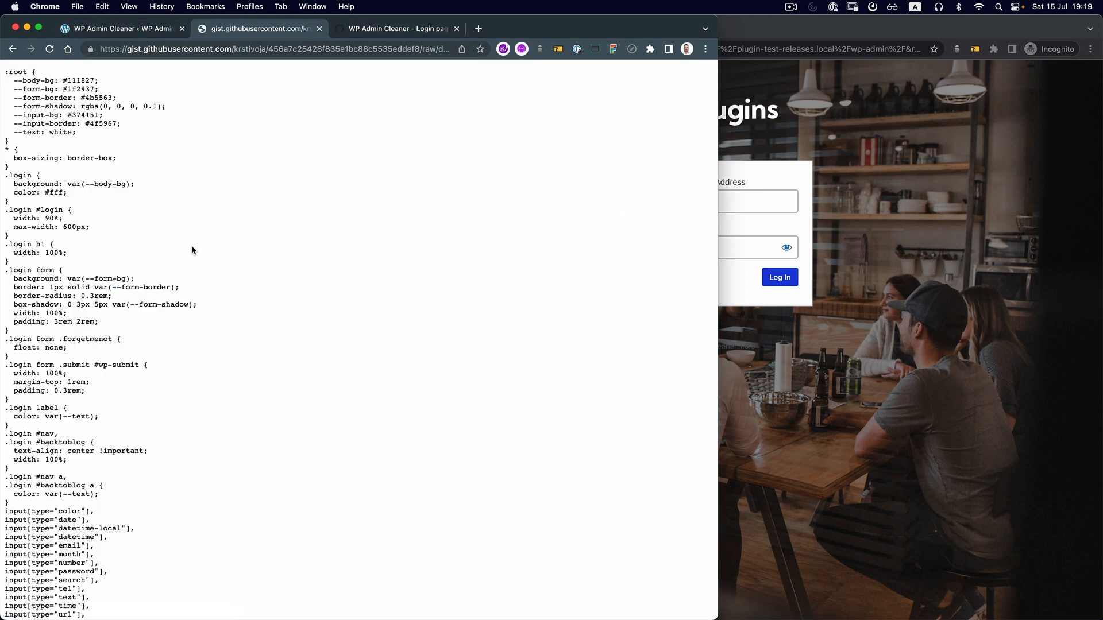
pyautogui.press('super+a')
pyautogui.click(142, 36)
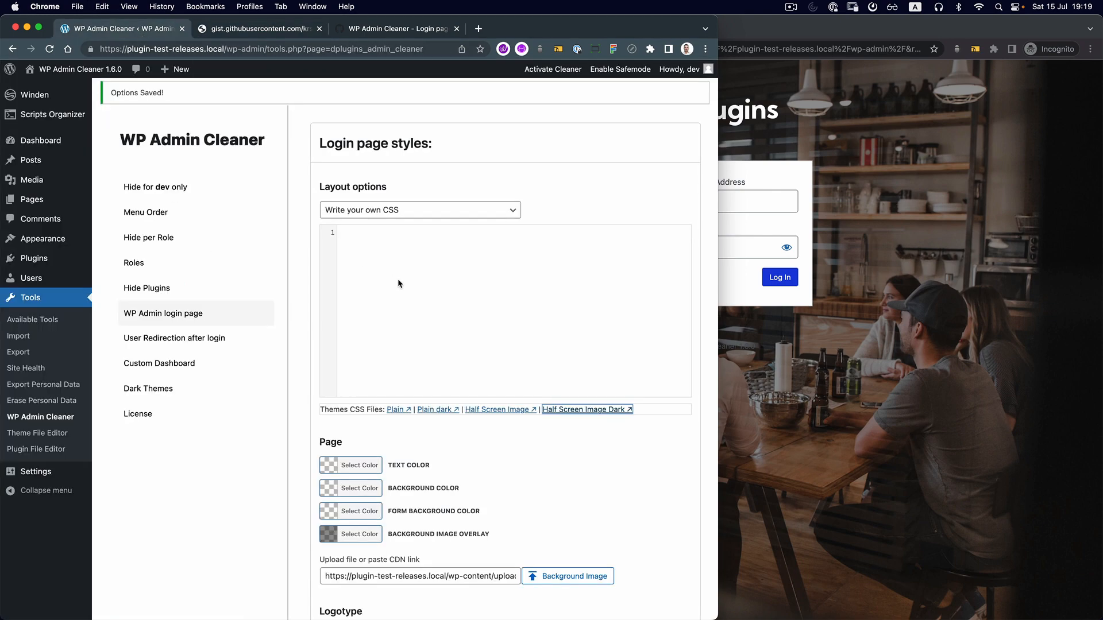
pyautogui.scroll(-10, 658, 426)
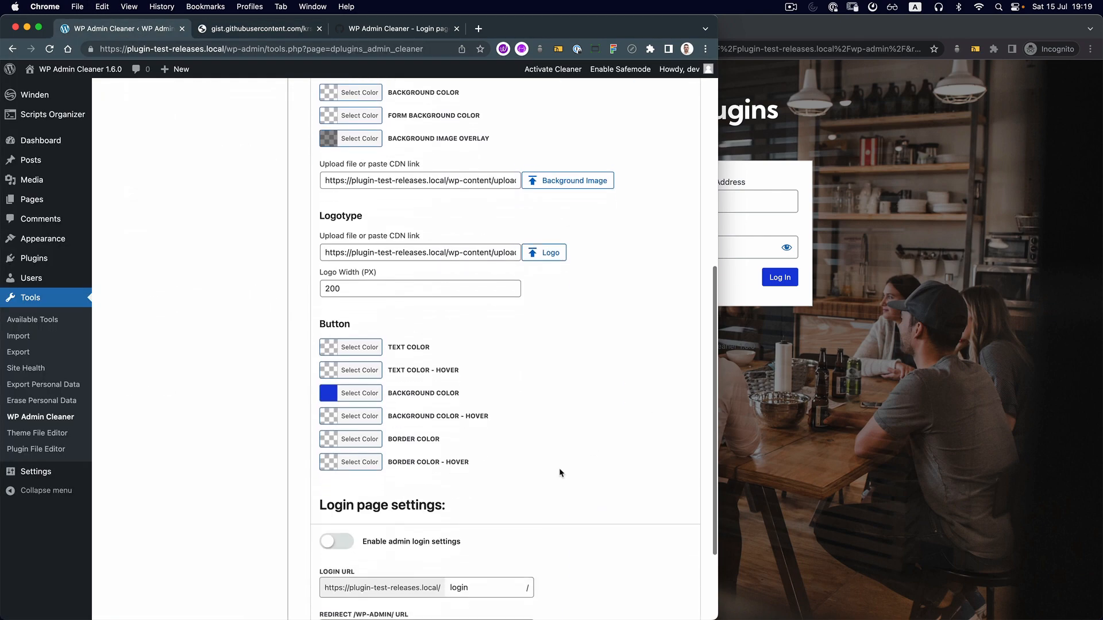
# - Clear the login button's background color value and close its color picker
pyautogui.click(348, 308)
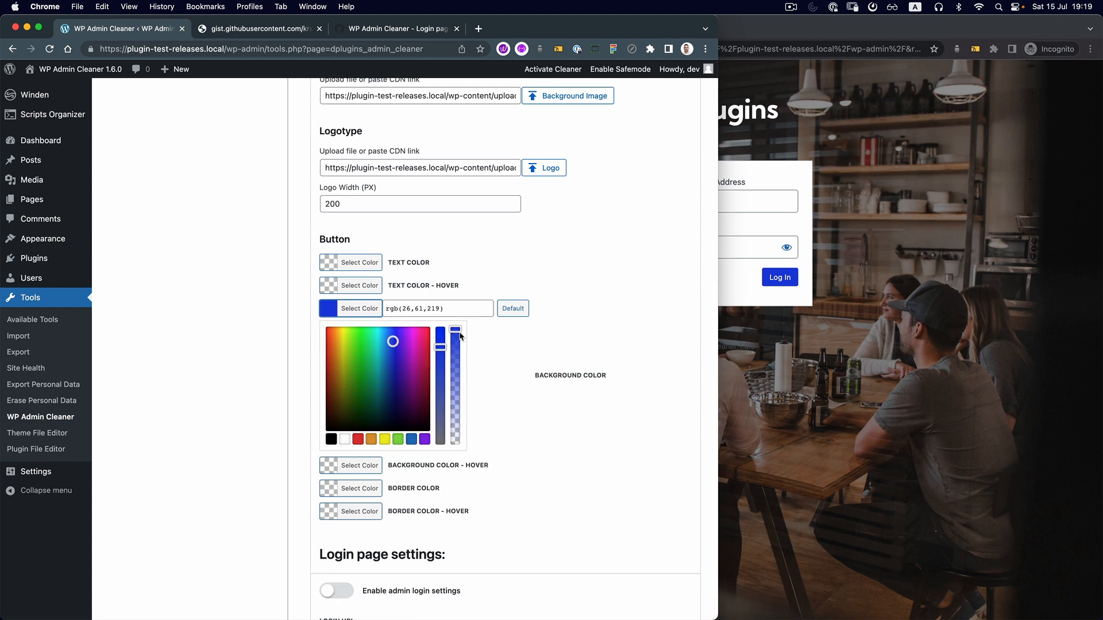
pyautogui.tripleClick(389, 310)
pyautogui.press('BackSpace')
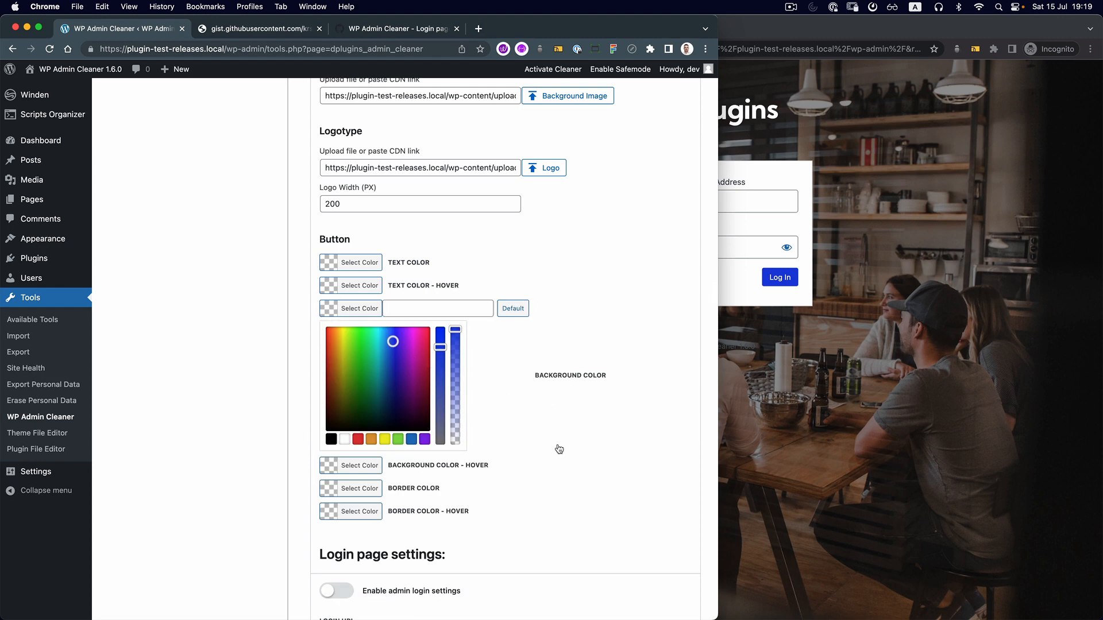
pyautogui.click(556, 448)
# - Save the custom CSS and cleared button color, then reload the login page to preview them
pyautogui.scroll(-1, 438, 574)
pyautogui.click(368, 578)
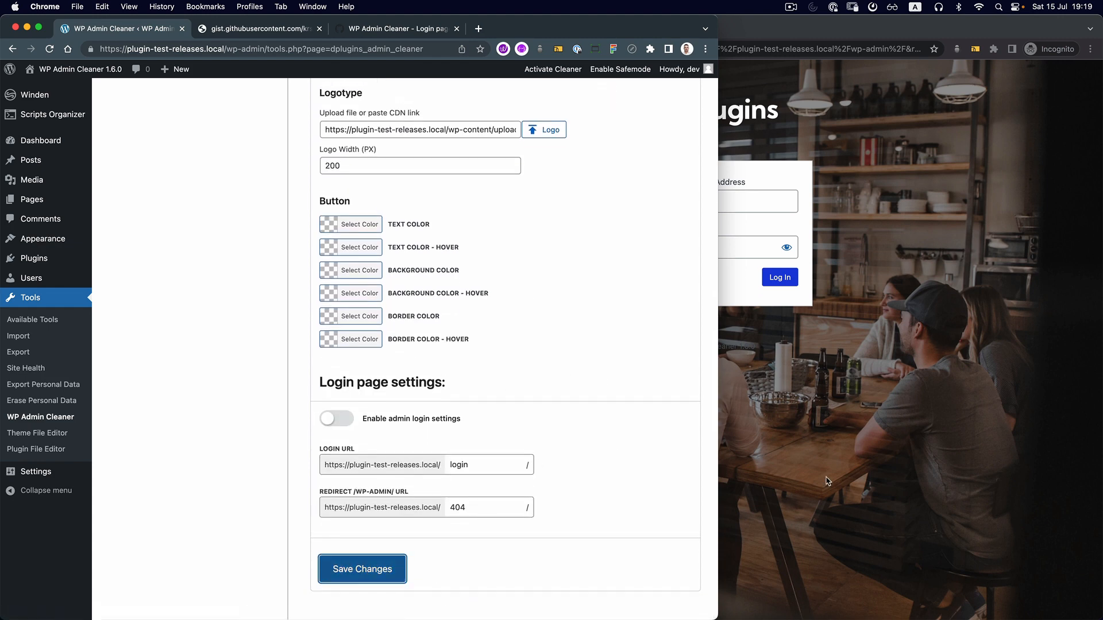
pyautogui.click(827, 479)
pyautogui.press('super+r')
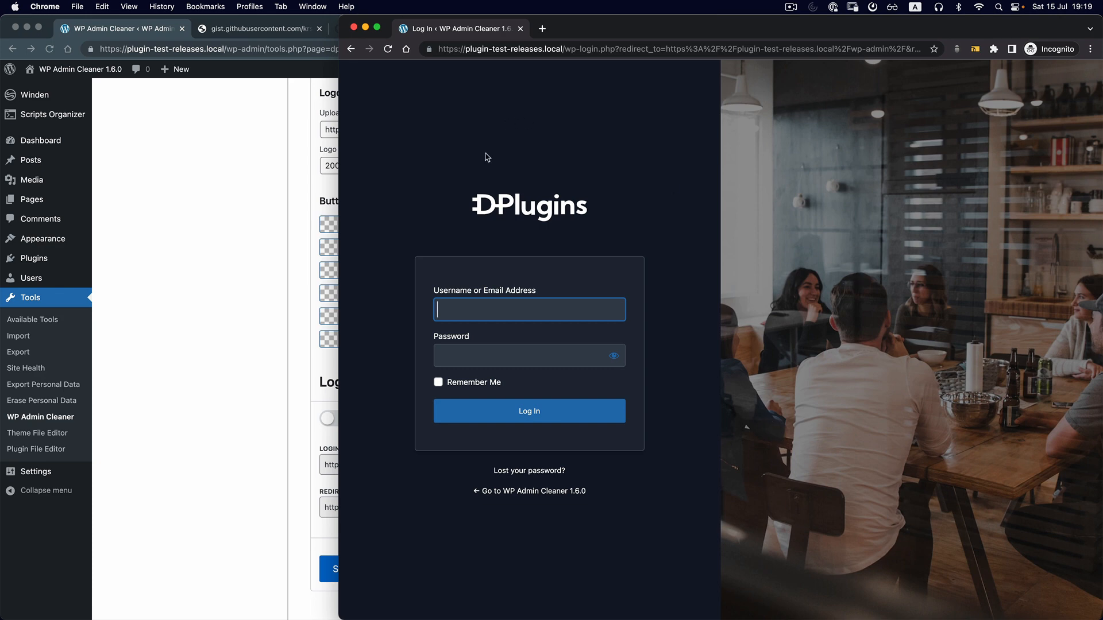
# - Replace the login page's background image with the yellow illustration of people at a table from the media library
pyautogui.click(316, 423)
pyautogui.scroll(10, 365, 394)
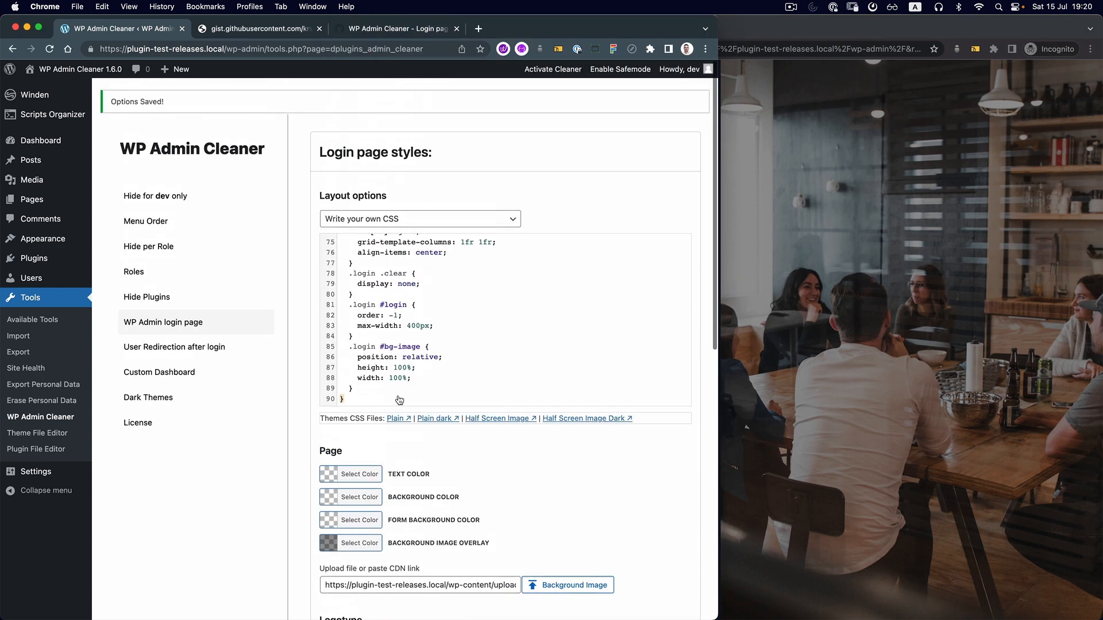
pyautogui.click(463, 212)
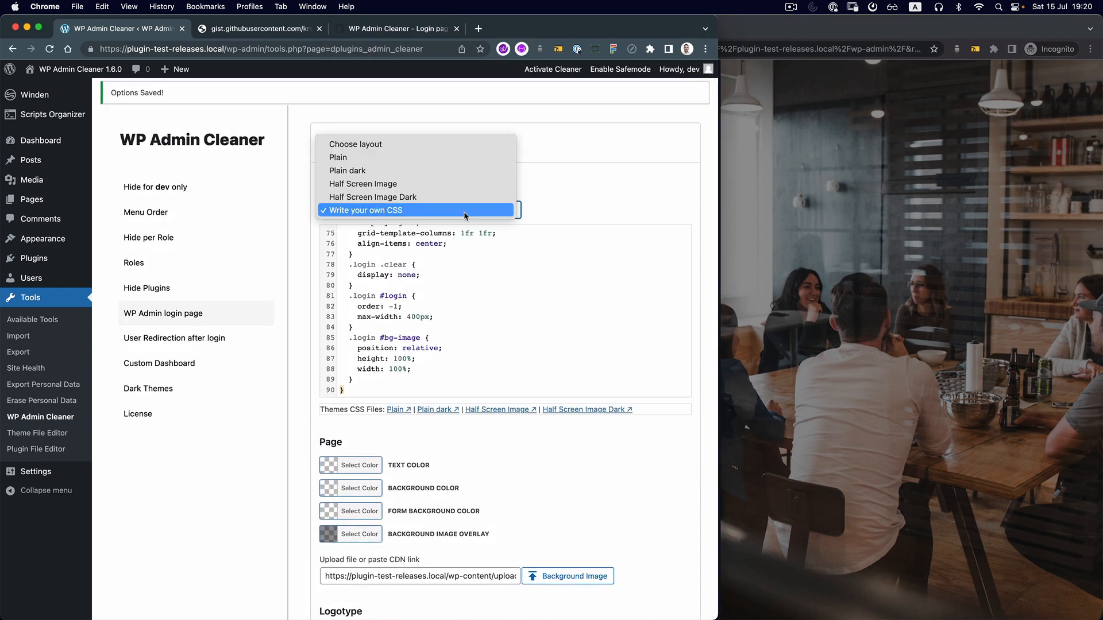
pyautogui.click(567, 197)
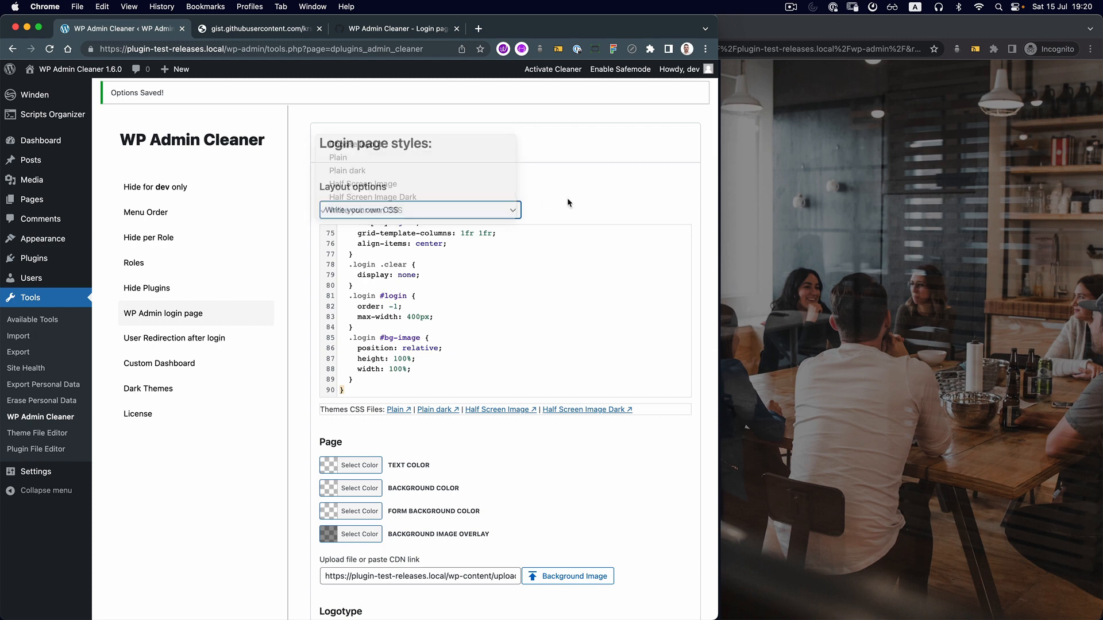
pyautogui.scroll(-4, 563, 402)
pyautogui.click(563, 458)
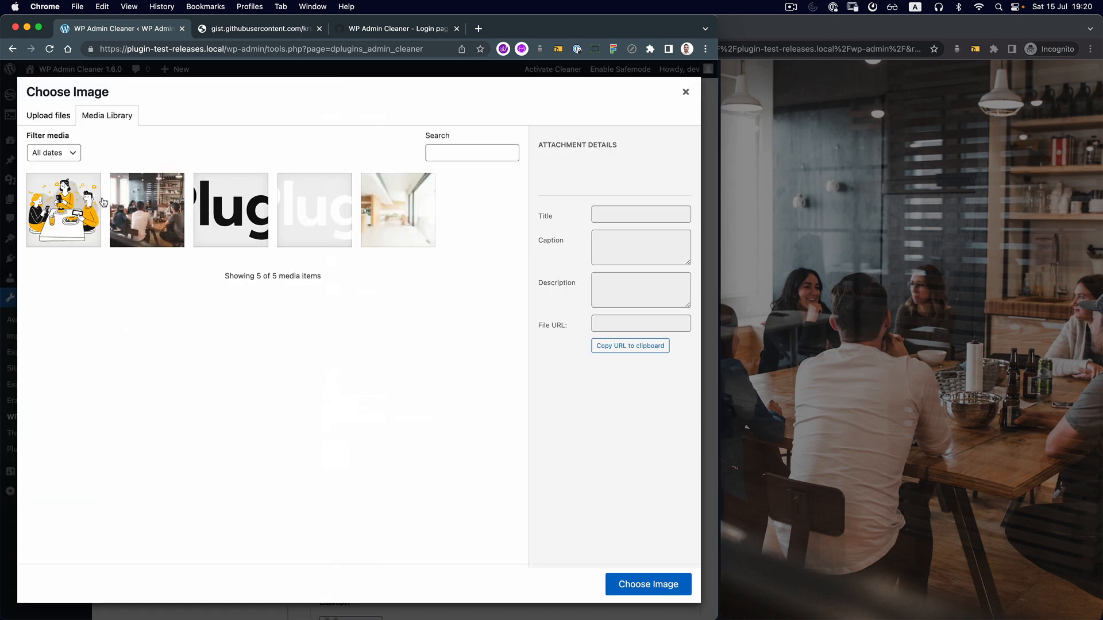
pyautogui.click(73, 201)
pyautogui.click(612, 592)
# - Save the illustrated background image and reload the login page to preview it
pyautogui.scroll(-7, 548, 482)
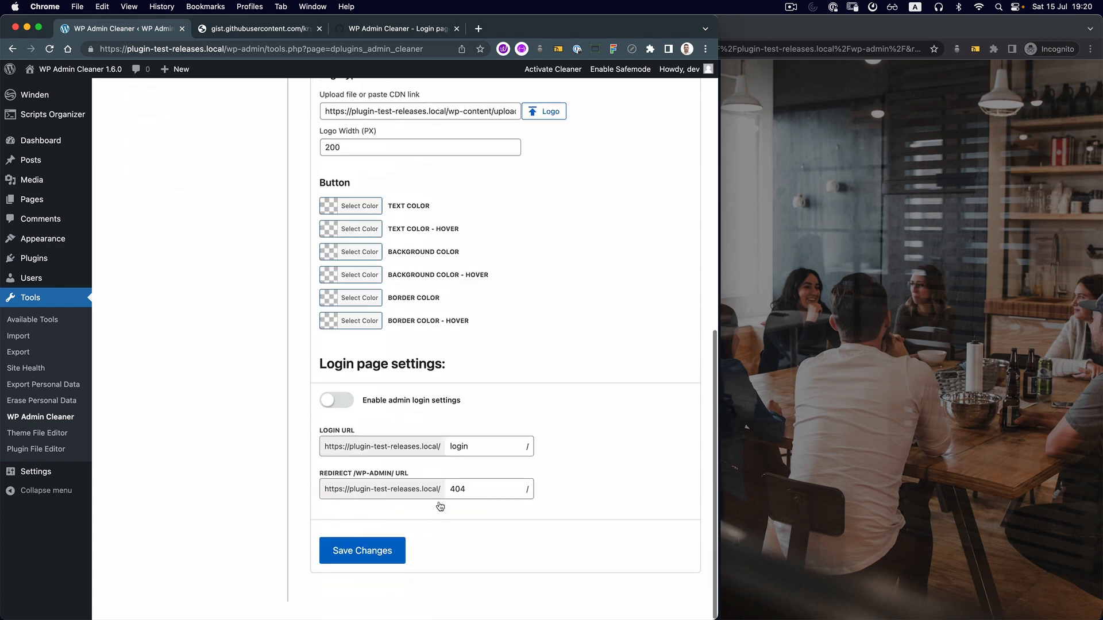
pyautogui.click(360, 571)
pyautogui.click(848, 496)
pyautogui.press('super+r')
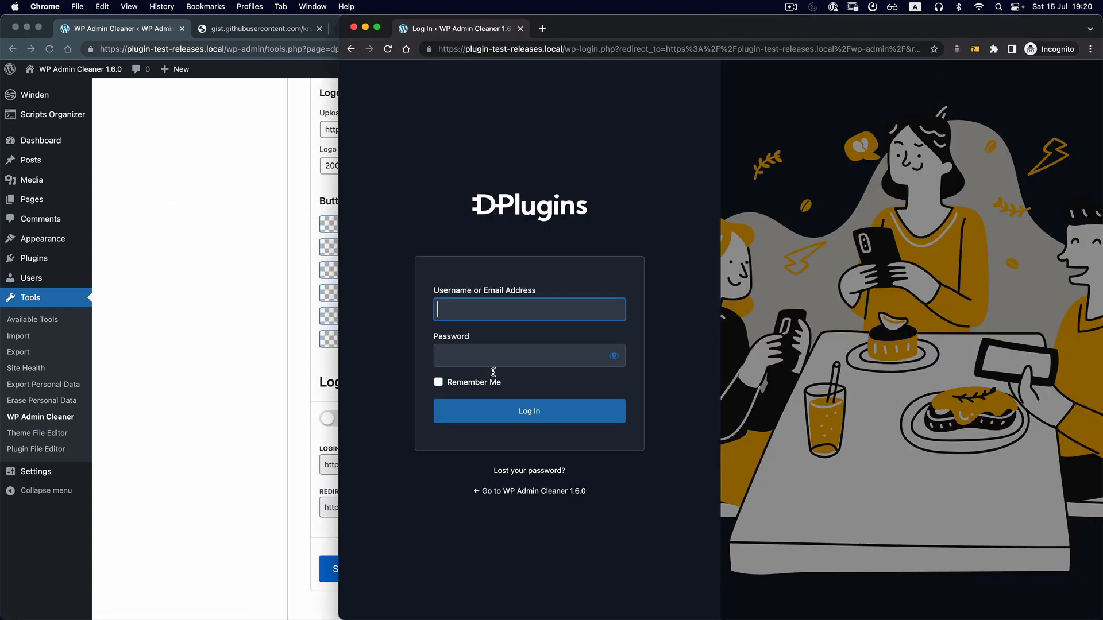
# - Clear the background image overlay color and close its color picker
pyautogui.click(329, 400)
pyautogui.scroll(5, 334, 311)
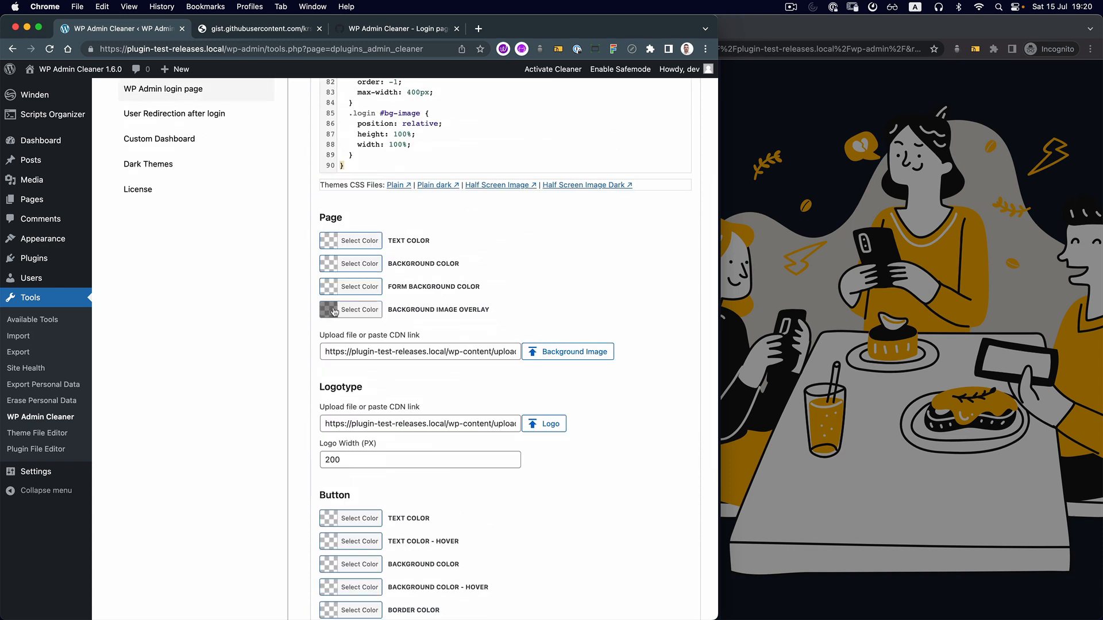
pyautogui.click(334, 311)
pyautogui.moveTo(466, 310); pyautogui.dragTo(362, 312)
pyautogui.press('BackSpace')
pyautogui.click(579, 308)
# - Save the removed image overlay and reload the login page to preview it
pyautogui.scroll(-5, 579, 307)
pyautogui.click(373, 569)
pyautogui.click(838, 347)
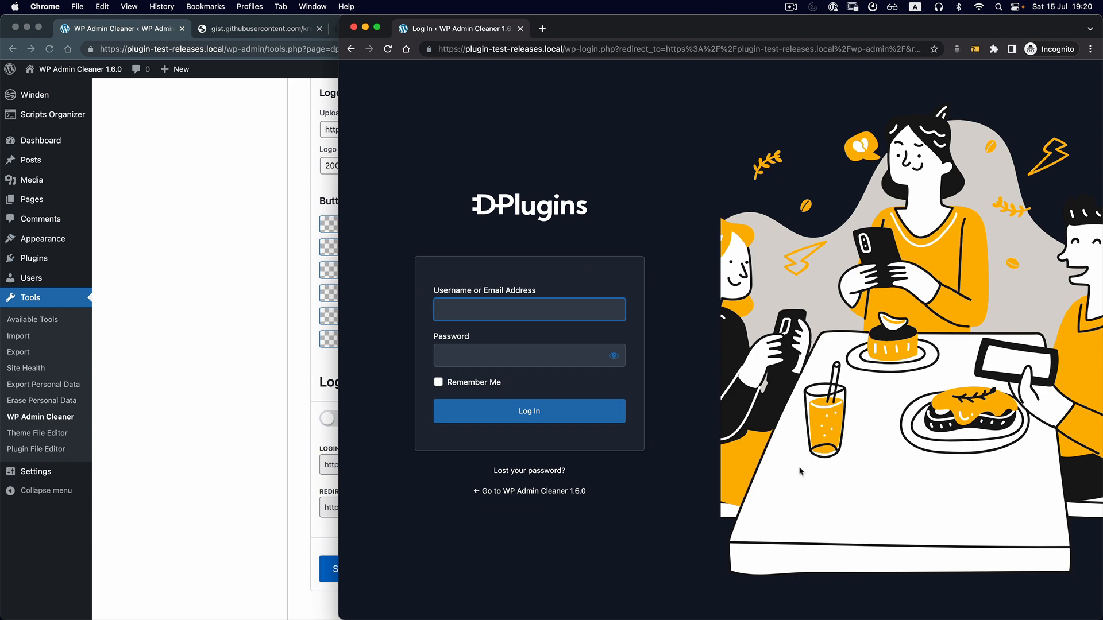
# - Inspect the login page in the developer tools, expand the body element and select the bg-image div to show its styles
pyautogui.rightClick(780, 305)
pyautogui.click(796, 449)
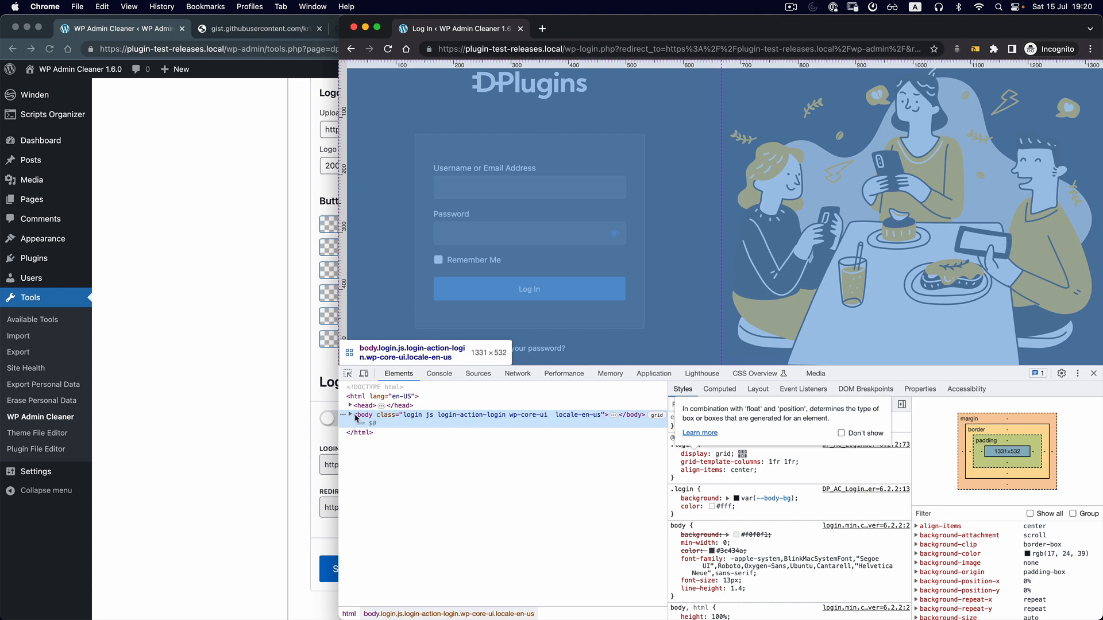
pyautogui.rightClick(349, 416)
pyautogui.click(342, 425)
pyautogui.click(349, 415)
pyautogui.click(396, 424)
pyautogui.click(806, 475)
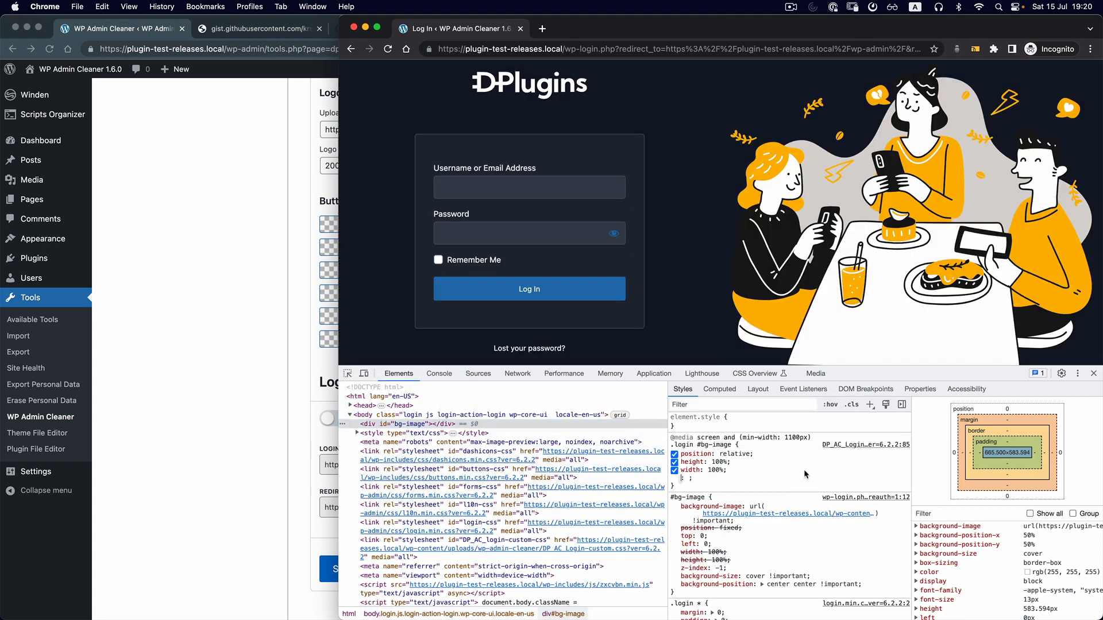
pyautogui.click(806, 474)
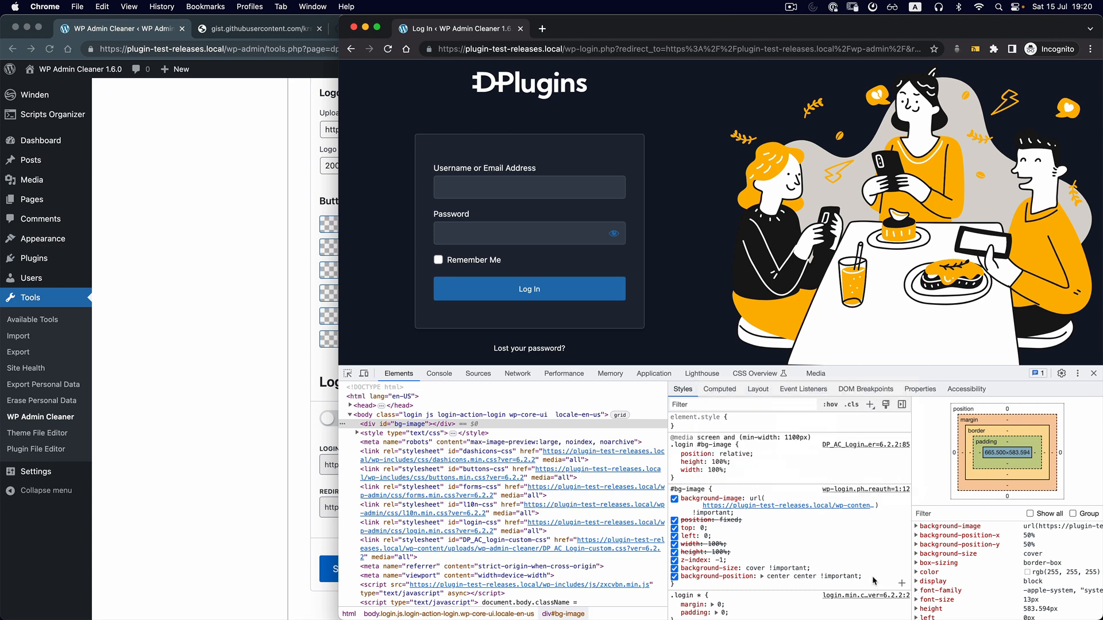
# - Change the background-size of the #bg-image rule to 60%, keeping the !important flag
pyautogui.click(752, 568)
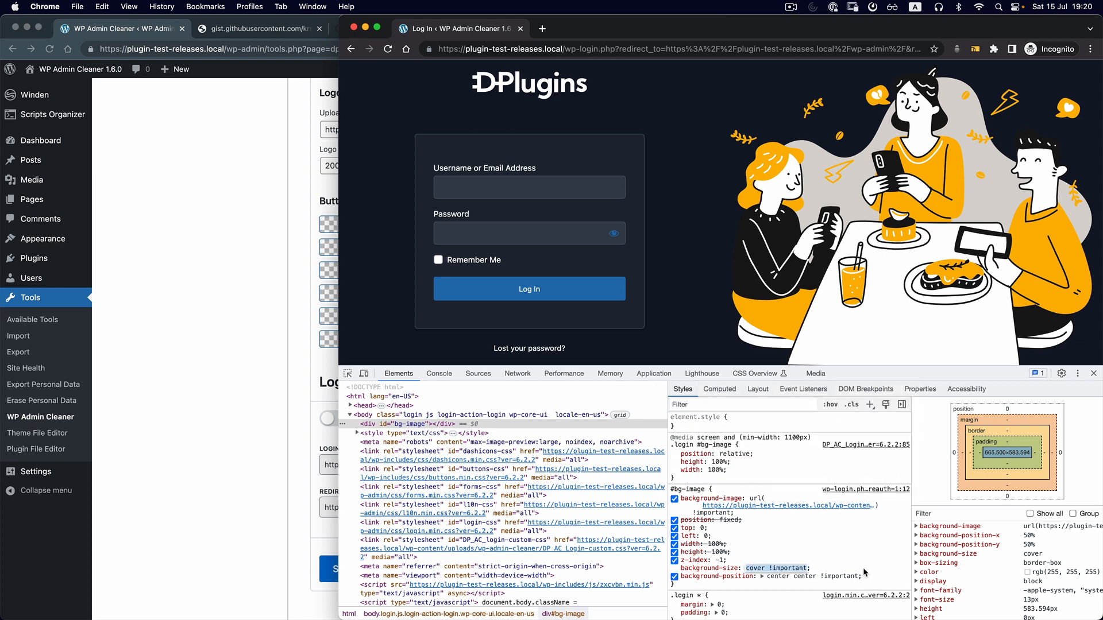
pyautogui.press('Left')
pyautogui.hotkey('alt', 'shift', 'Right')
pyautogui.write('60')
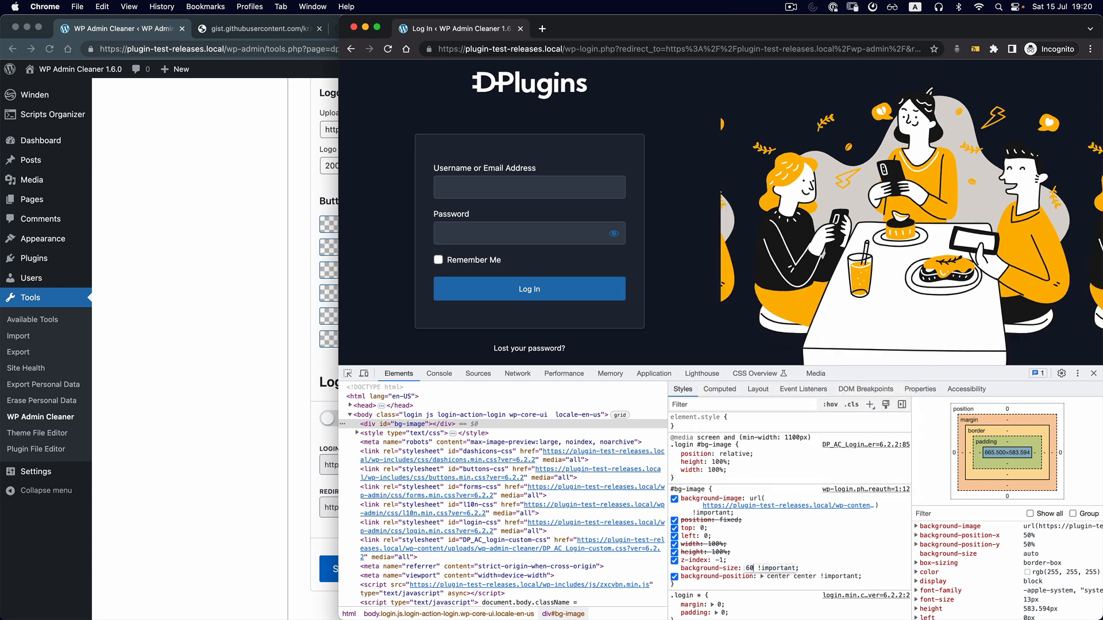
pyautogui.write('%')
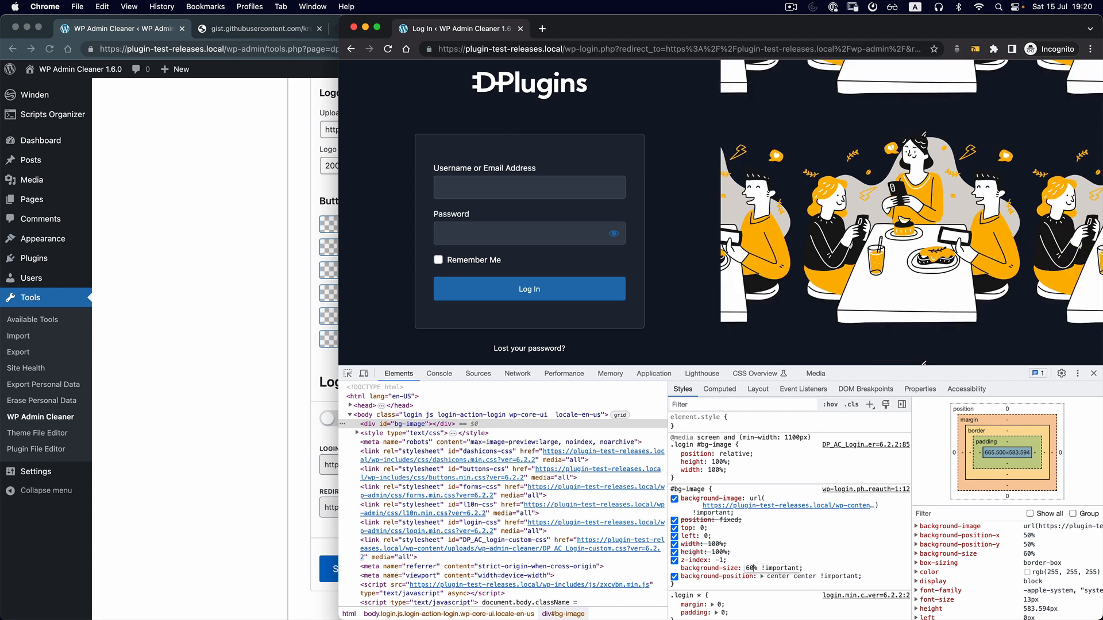
# - Set the #bg-image background-size to 70% and add a background-repeat: no-repeat declaration to the same rule
pyautogui.hotkey('shift', 'Up')
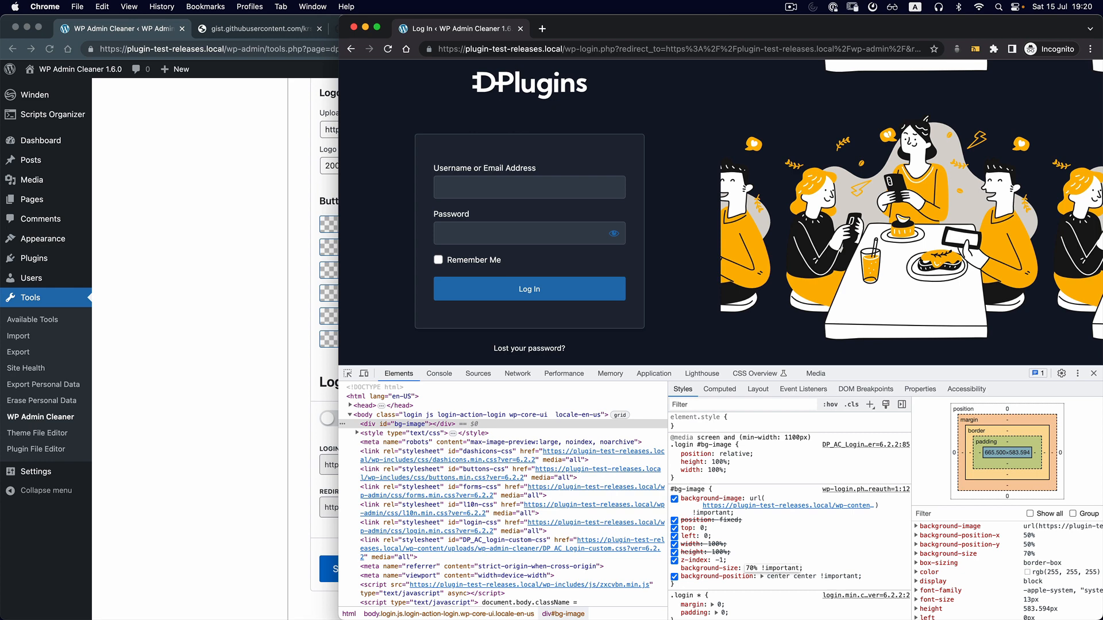
pyautogui.press('Tab')
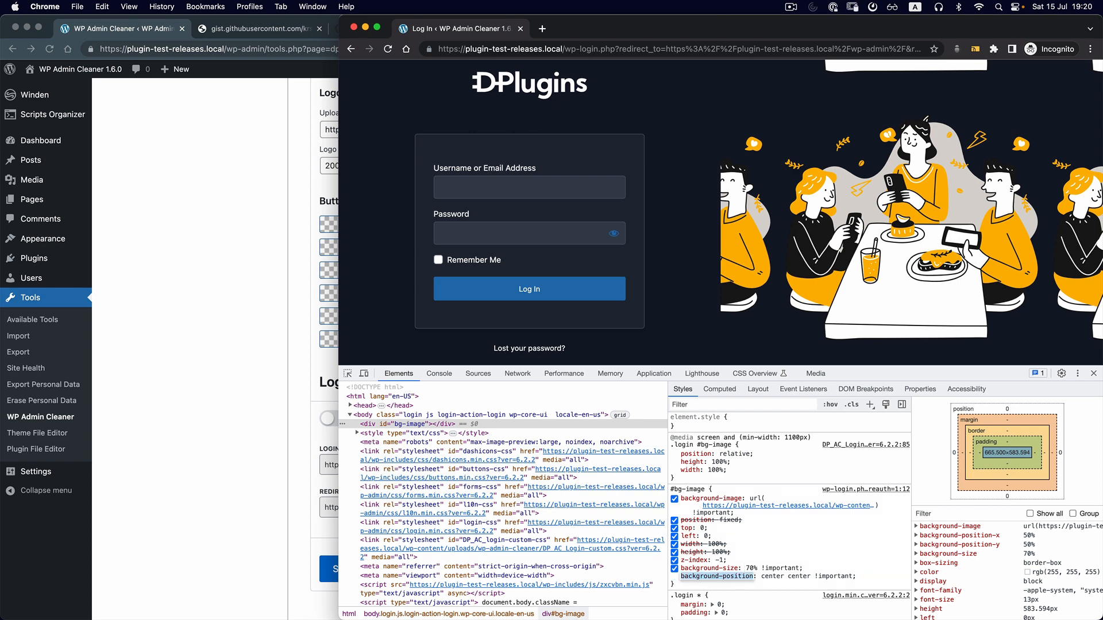
pyautogui.press('Tab')
pyautogui.press('Tab')
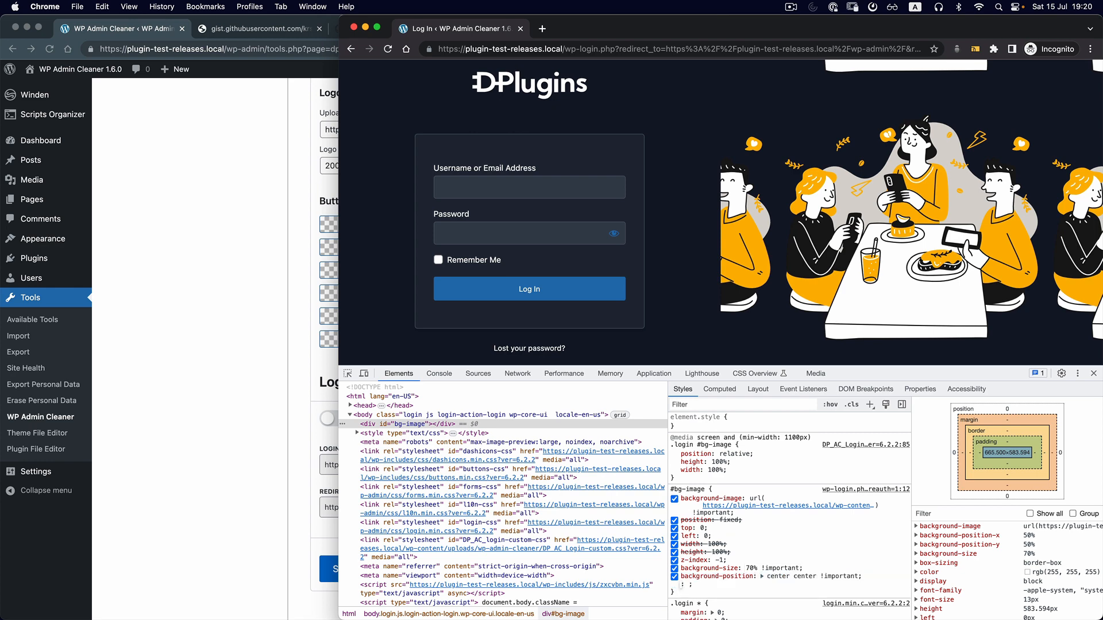
pyautogui.write('background-repeat')
pyautogui.press('Tab')
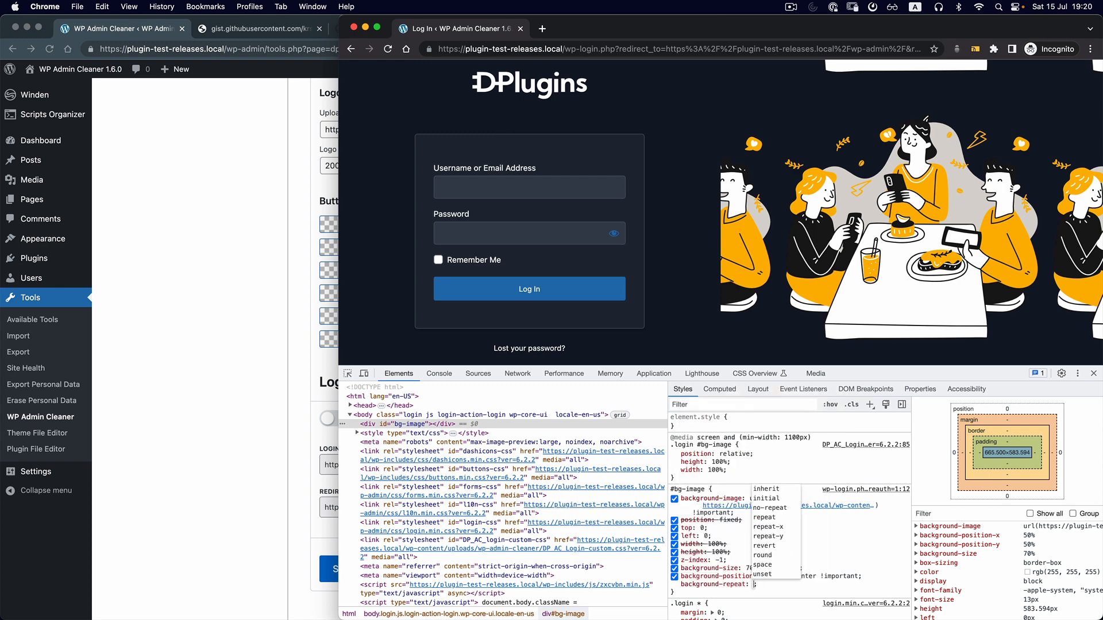
pyautogui.write('no-repeat')
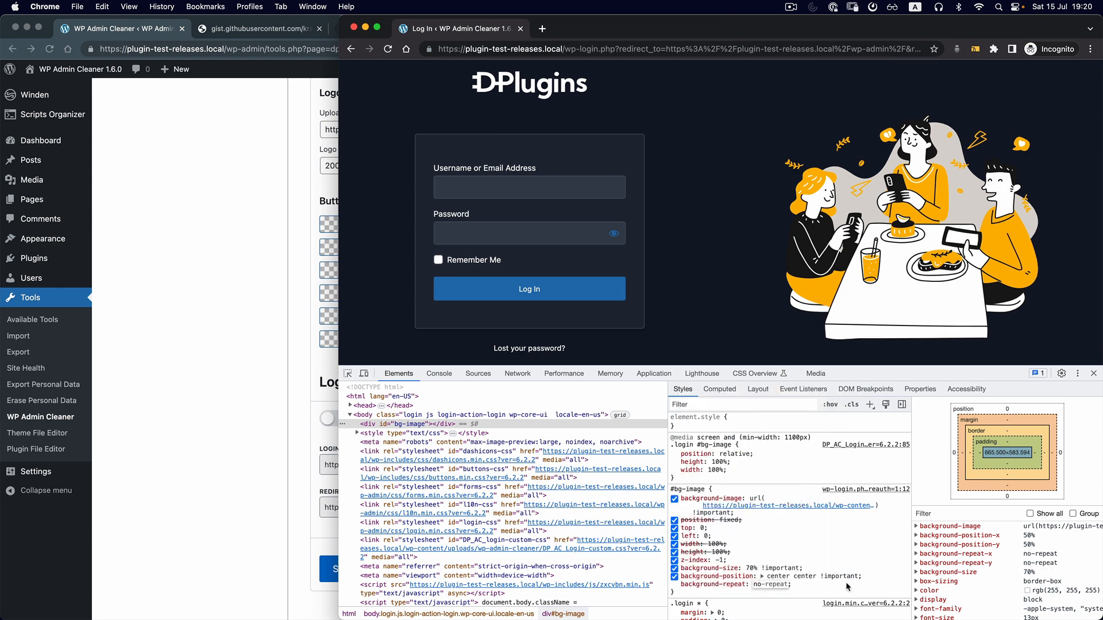
pyautogui.press('Return')
# - Select the three edited background declarations and look through the plugin's custom CSS for where they belong
pyautogui.moveTo(797, 585); pyautogui.dragTo(680, 568)
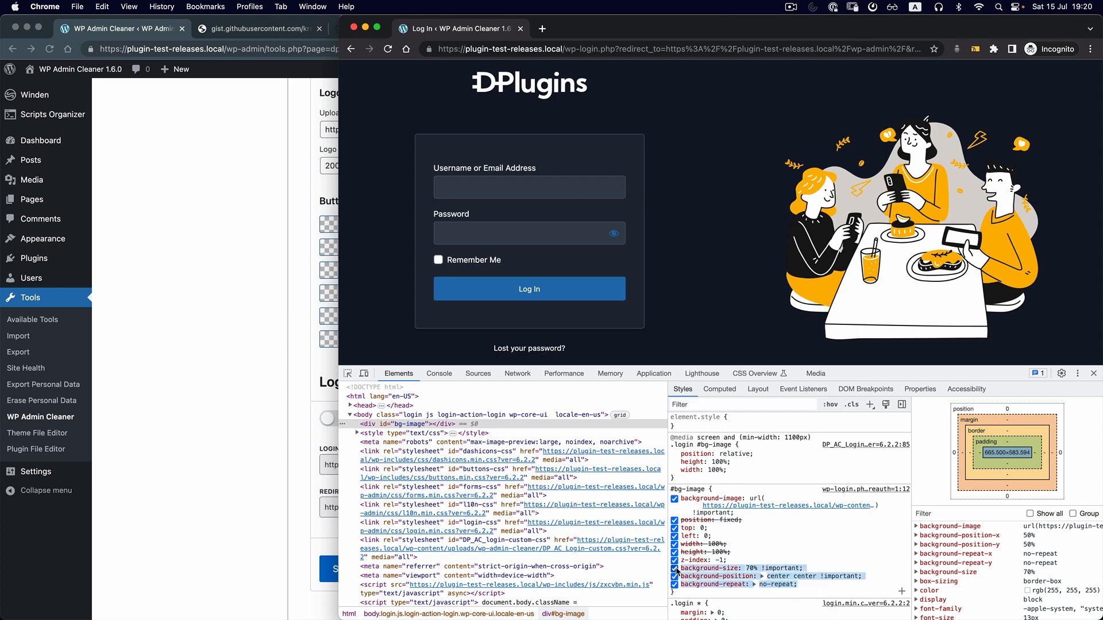
pyautogui.click(319, 317)
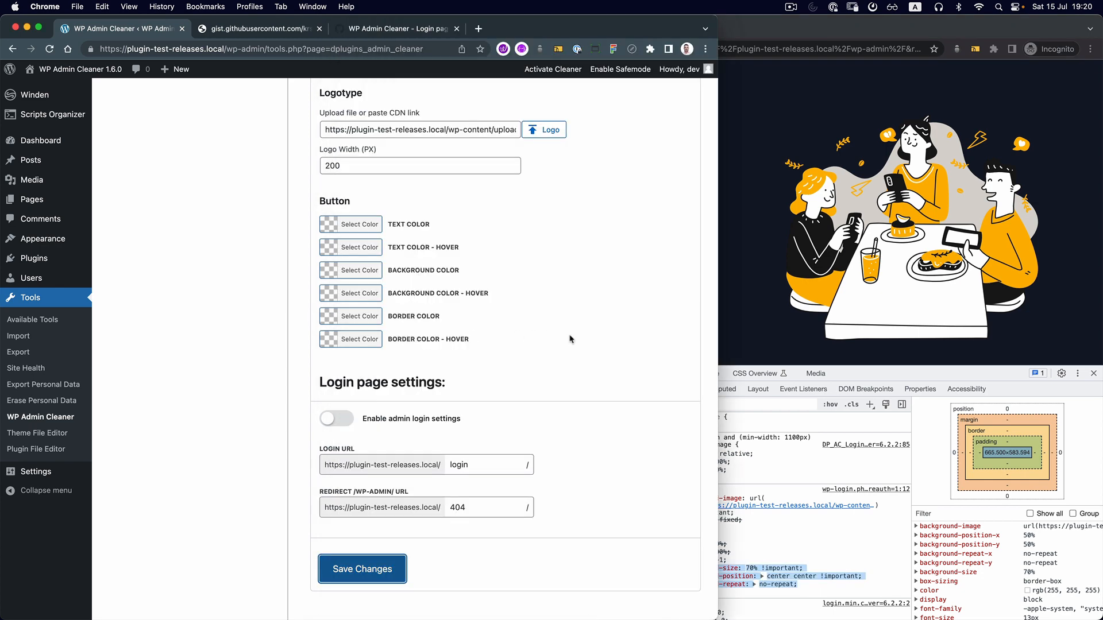
pyautogui.click(804, 522)
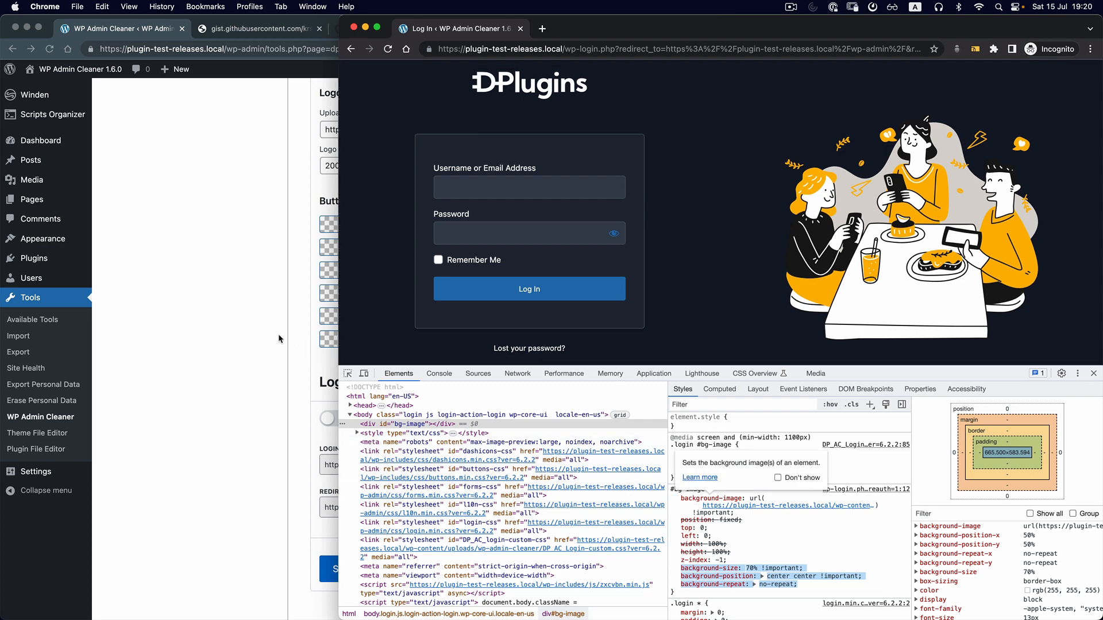
pyautogui.click(296, 342)
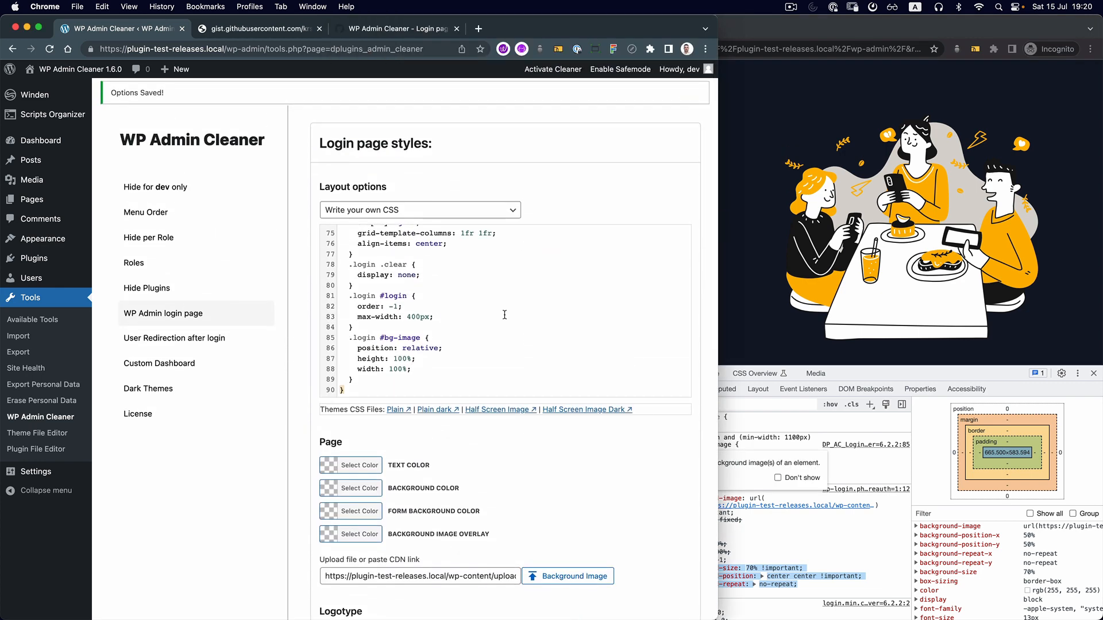
pyautogui.scroll(-3, 504, 315)
pyautogui.scroll(5, 505, 315)
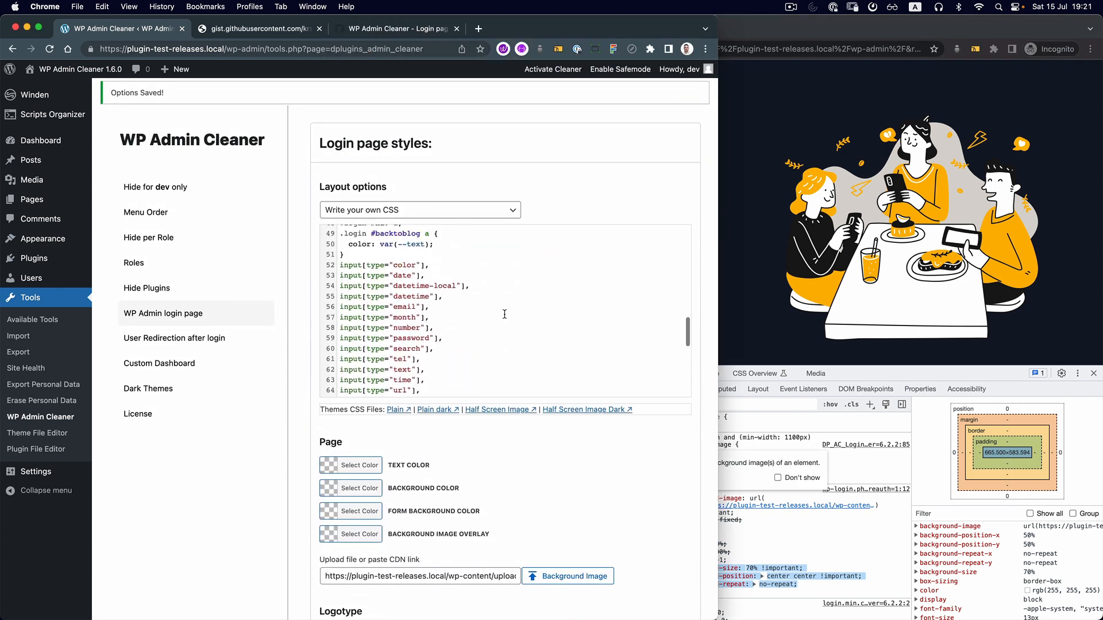
pyautogui.scroll(6, 503, 314)
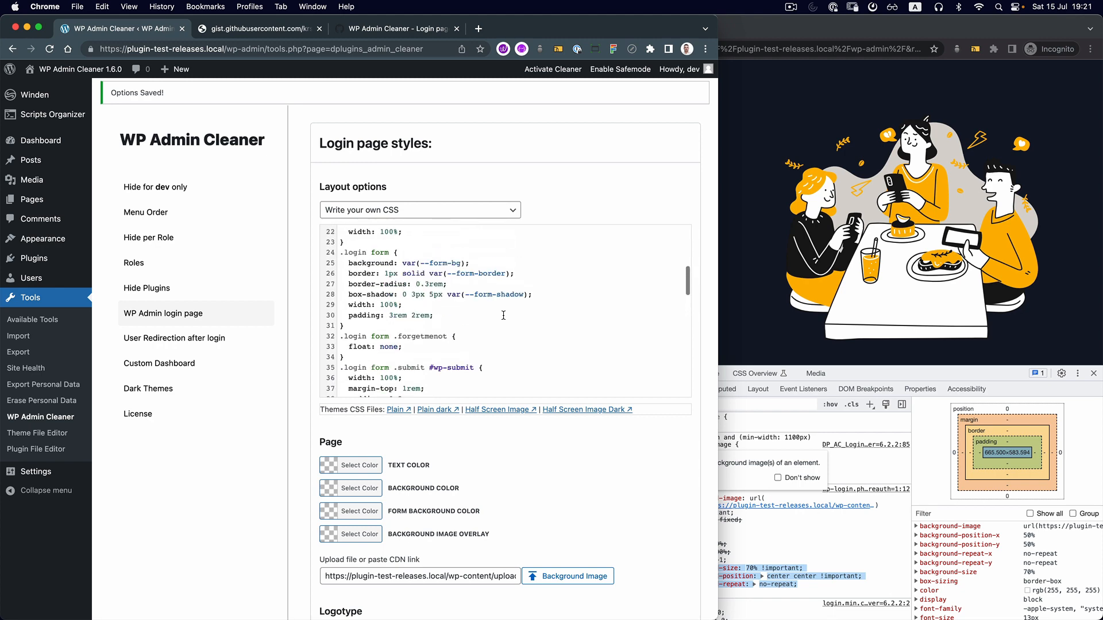
pyautogui.scroll(-15, 503, 315)
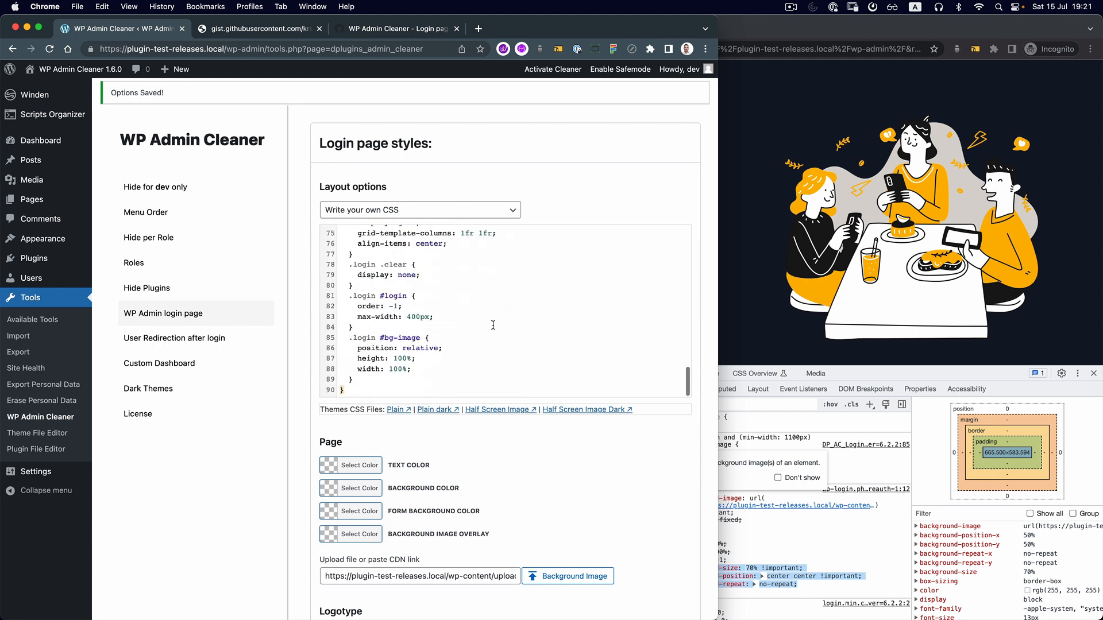
# - Copy the whole #bg-image rule from the inspected styles and paste it on a new line after the last custom CSS rule
pyautogui.click(825, 536)
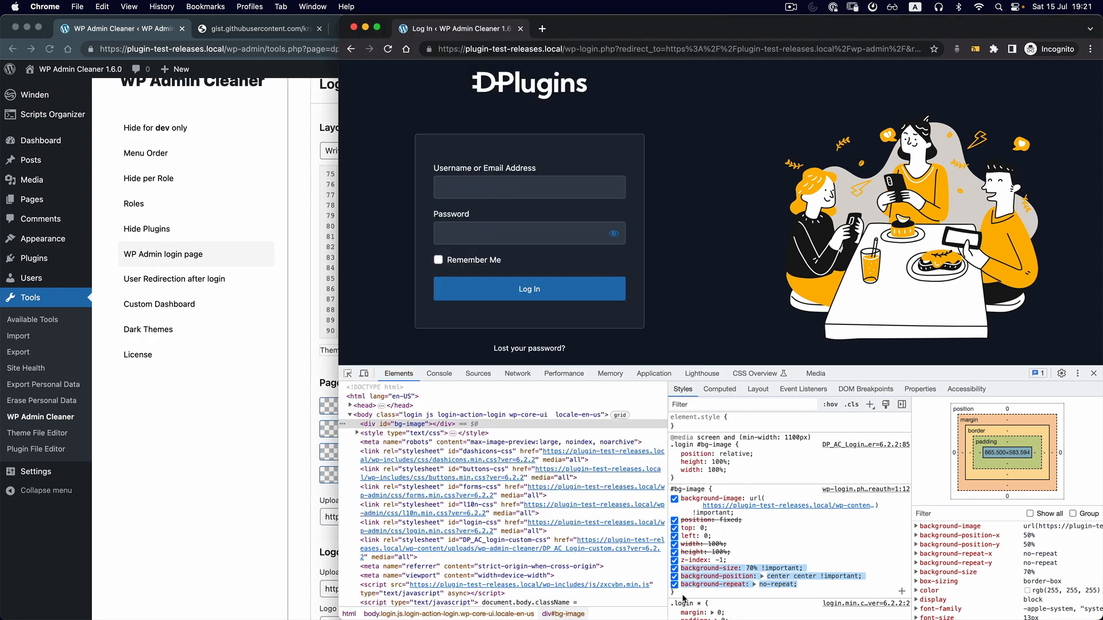
pyautogui.moveTo(678, 581); pyautogui.dragTo(680, 497)
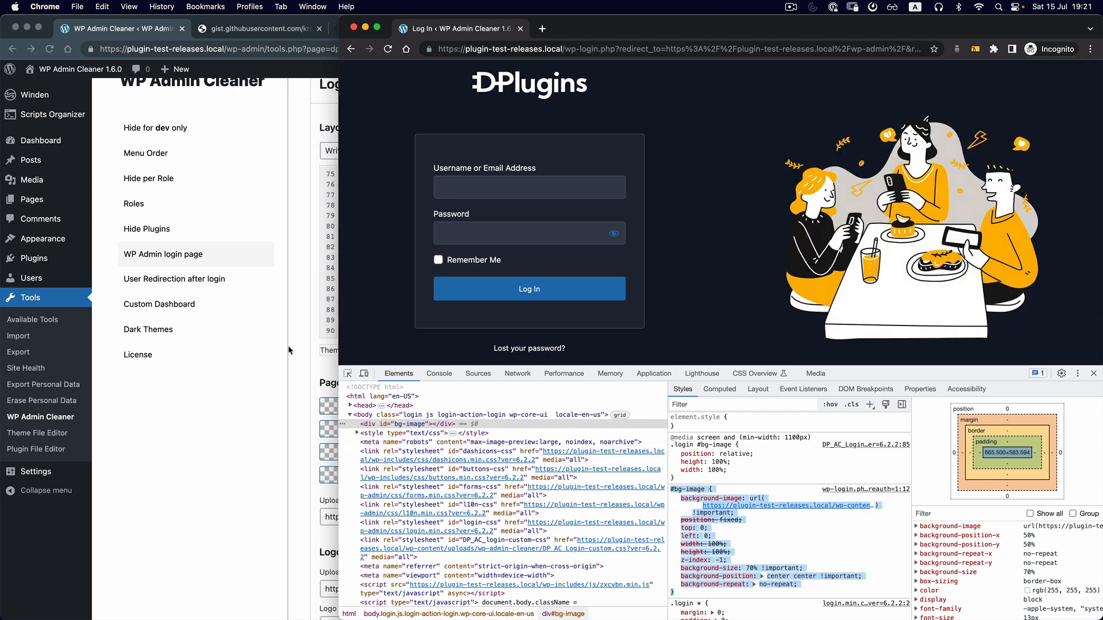
pyautogui.click(332, 327)
pyautogui.press('Return')
pyautogui.press('Return')
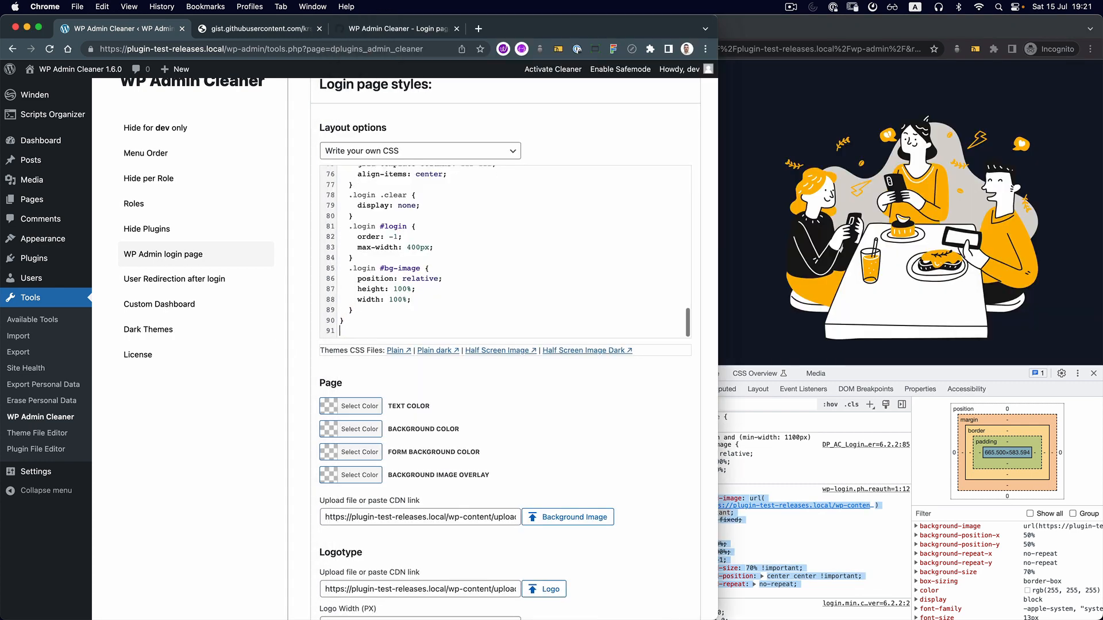
pyautogui.write('#bg-image {     background-image: url(https://plugin-test-releases.local/wp-content/uploads/2023/07/15614425_5608685.svg) !important;     position: fixed;     top: 0;     left: 0;     width: 100%;     height: 100%;     z-index: -1;     background-size: 70% !important;     background-position: center center !important;     background-repeat: no-repeat; }')
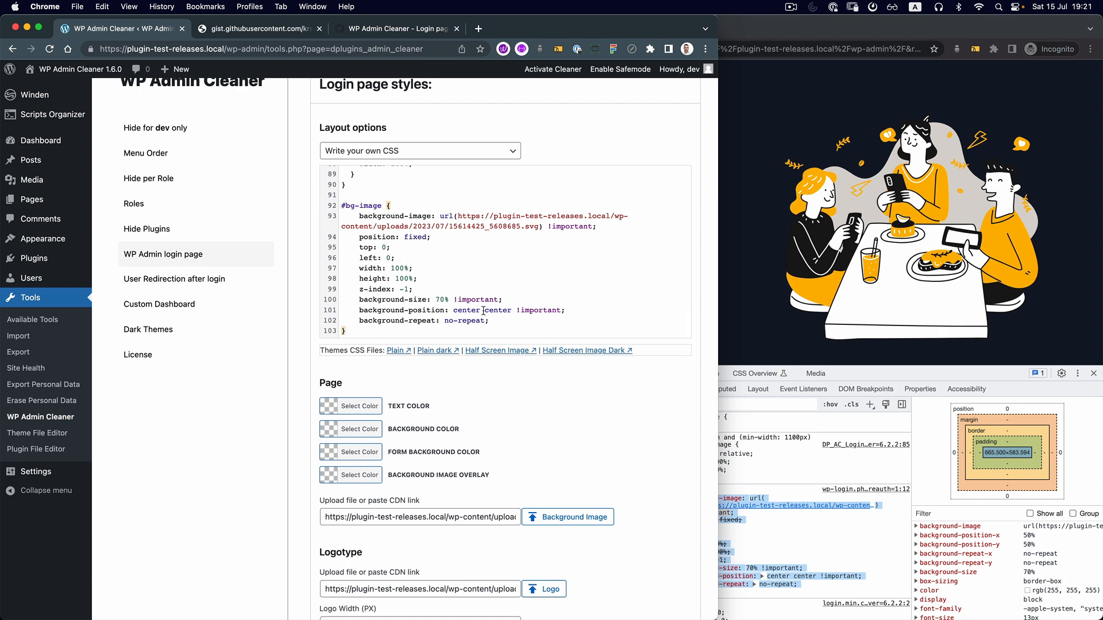
# - Trim the pasted #bg-image rule down to its background-size and background-repeat declarations, deleting all the others
pyautogui.moveTo(414, 289); pyautogui.dragTo(324, 221)
pyautogui.press('BackSpace')
pyautogui.press('BackSpace')
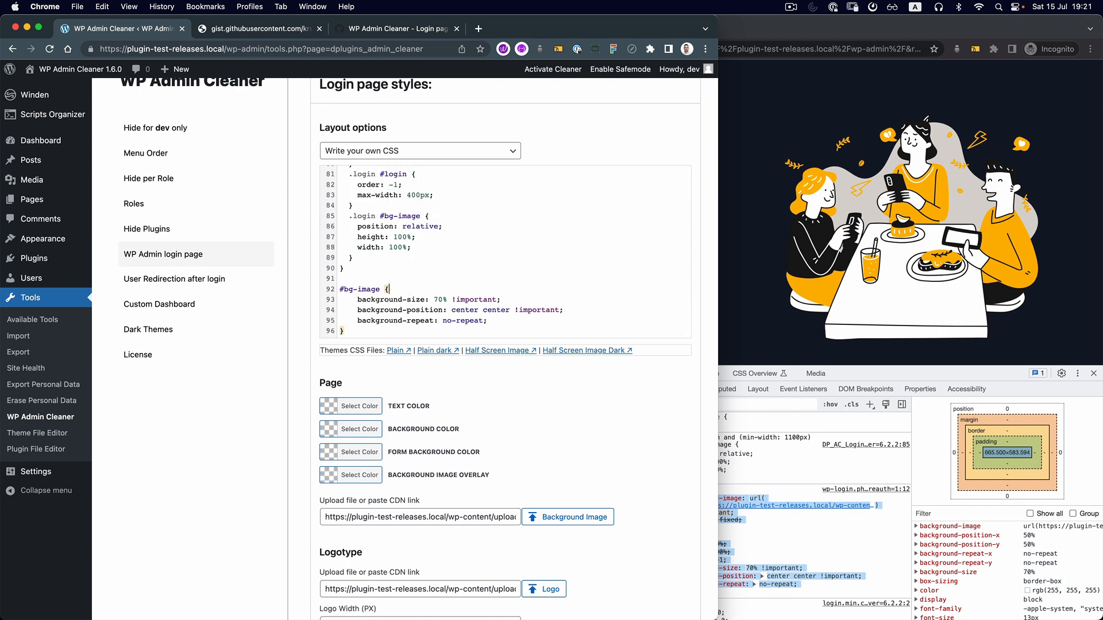
pyautogui.moveTo(572, 312); pyautogui.dragTo(337, 309)
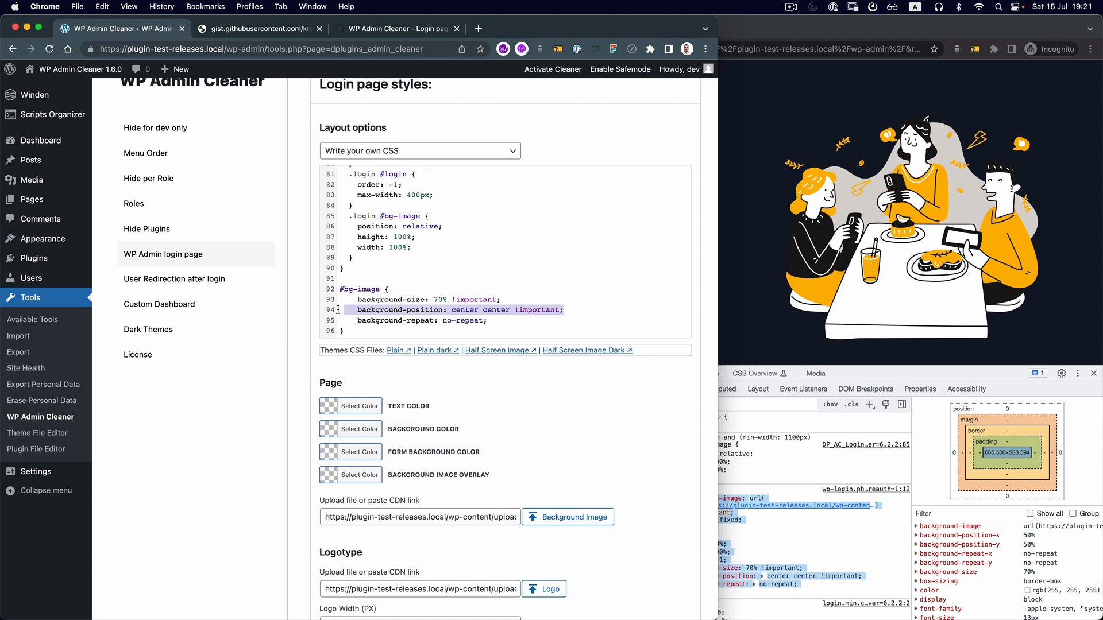
pyautogui.press('BackSpace')
pyautogui.press('BackSpace')
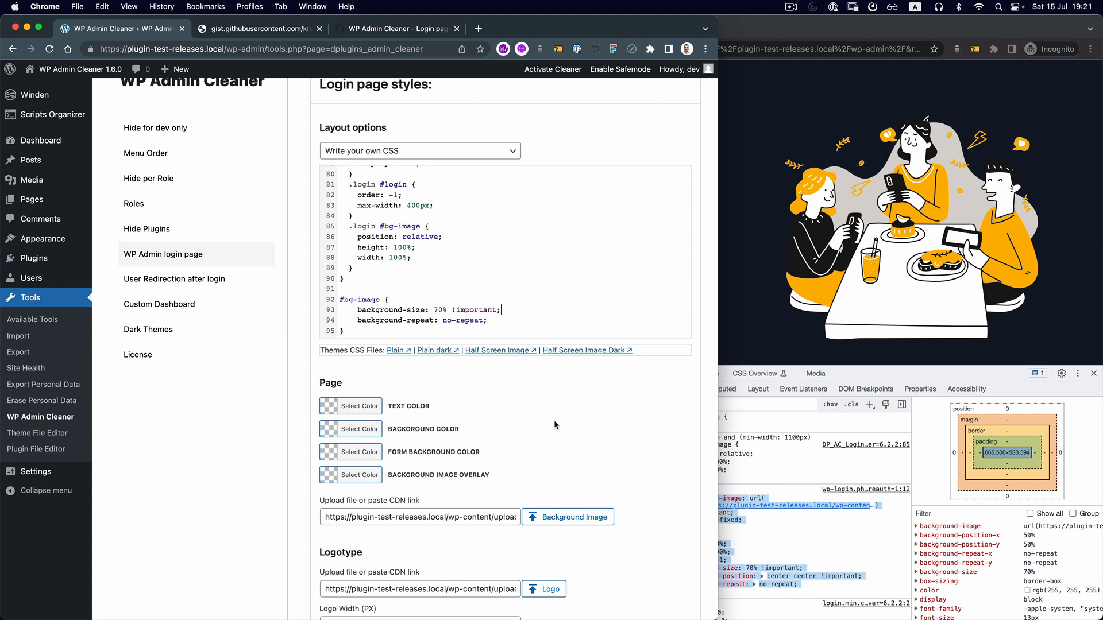
# - Save the custom CSS changes, reload the login page and close the developer tools to preview it in full
pyautogui.scroll(-8, 305, 501)
pyautogui.click(339, 590)
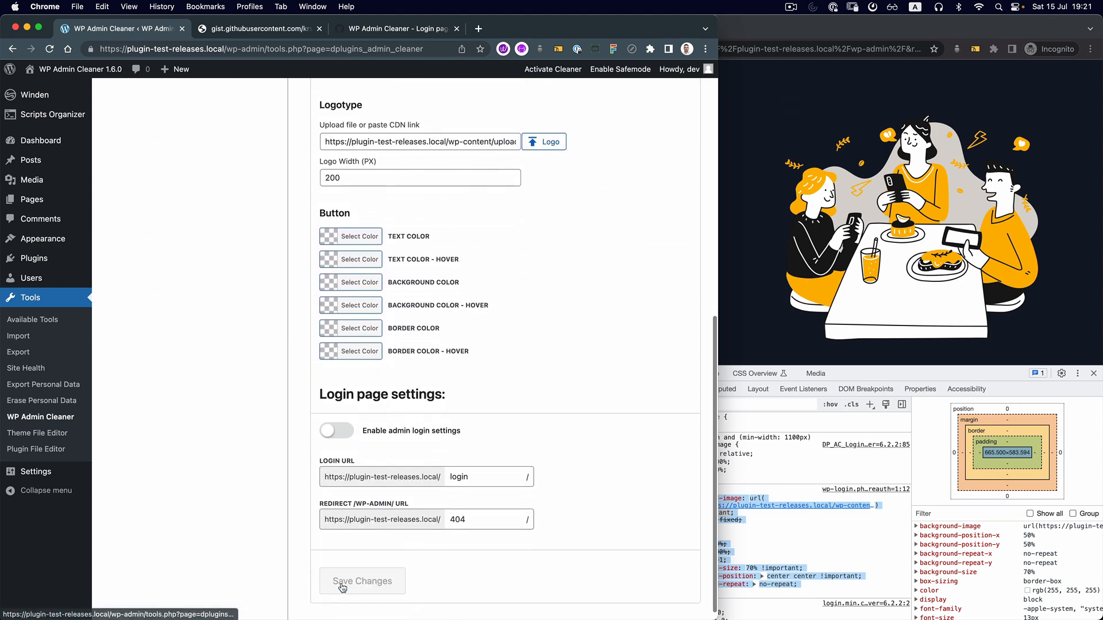
pyautogui.click(748, 328)
pyautogui.press('super+r')
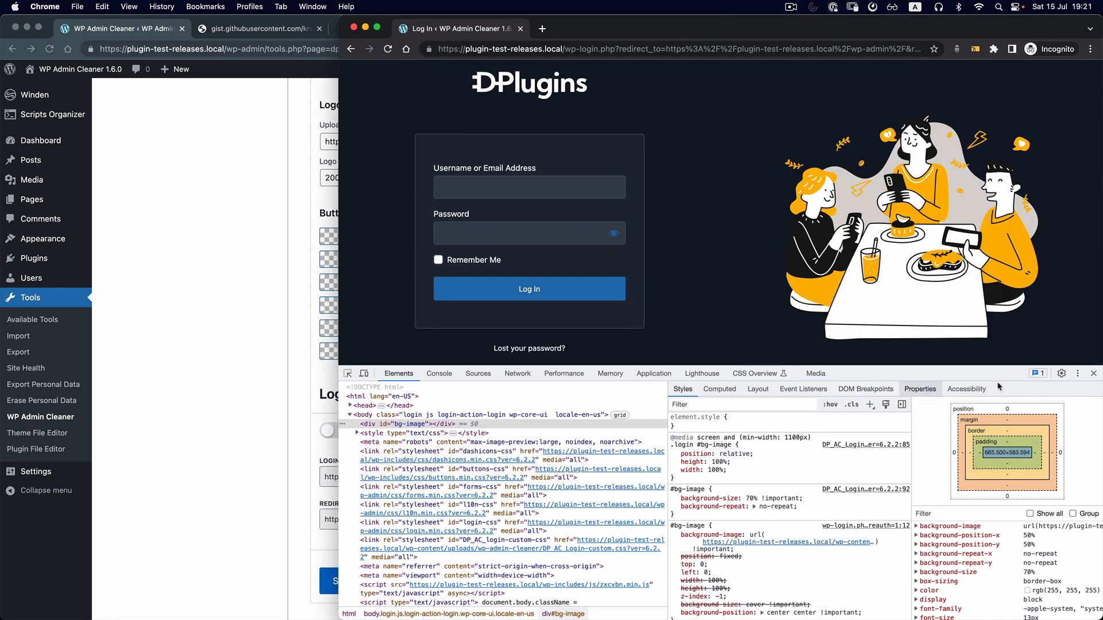
pyautogui.click(1093, 374)
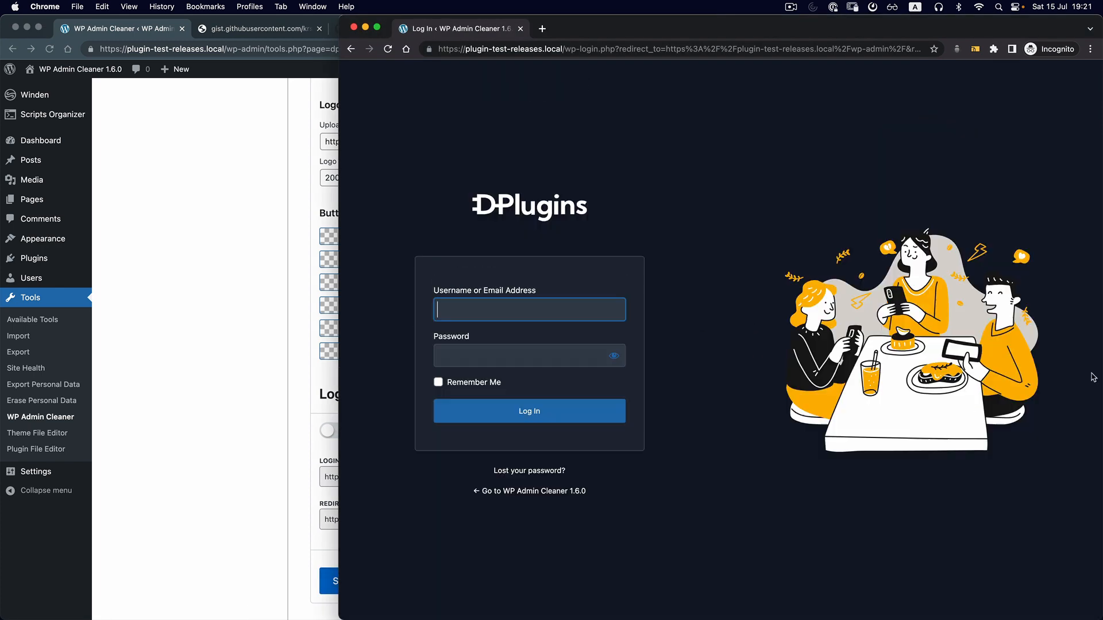
# - Narrow the login page window to check how the layout adapts, and return to the login page styles in the plugin settings
pyautogui.click(392, 306)
pyautogui.moveTo(338, 300); pyautogui.dragTo(410, 283)
pyautogui.click(254, 290)
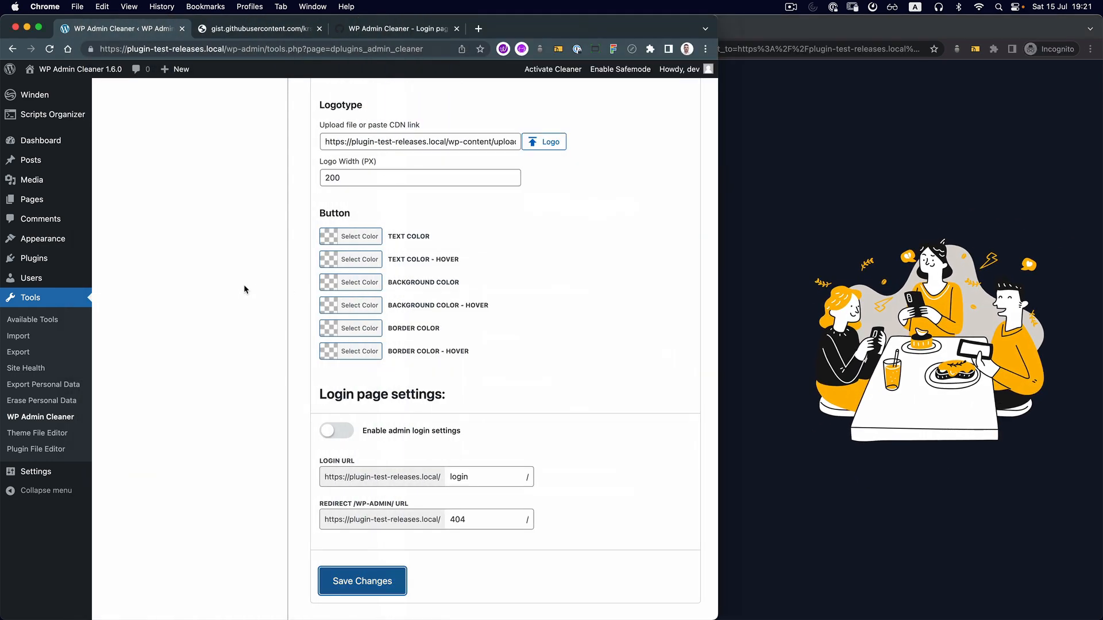
pyautogui.scroll(15, 582, 347)
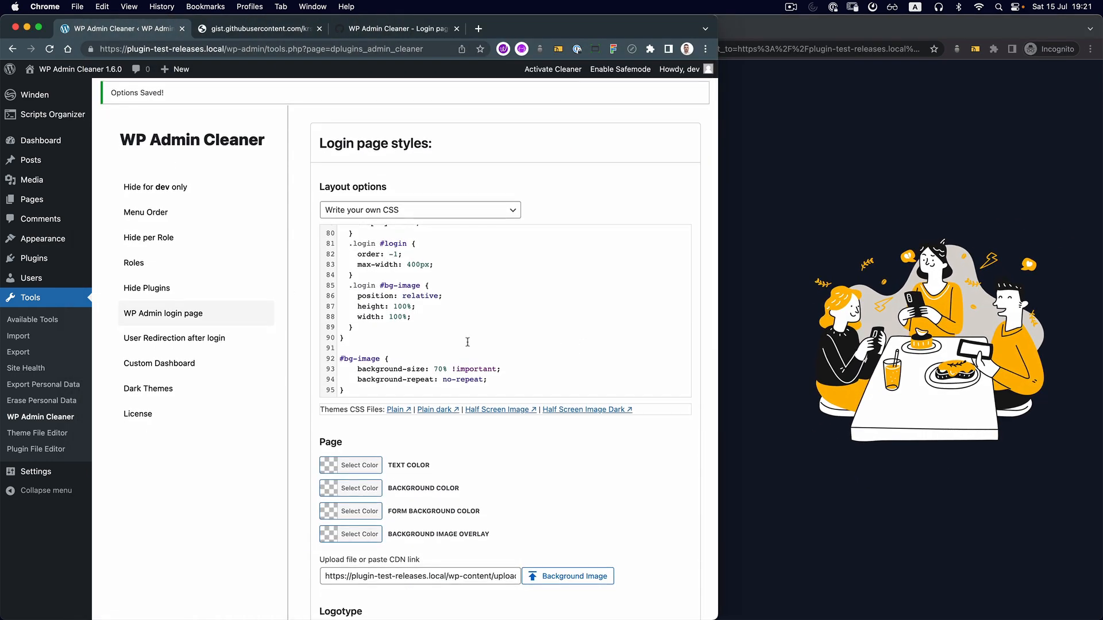